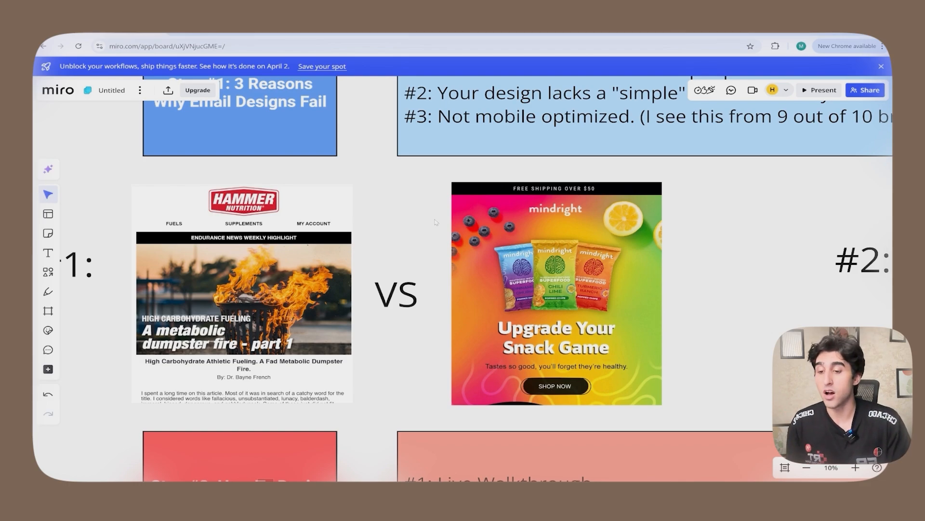
Step: Compare the hero sections of the Hammer Nutrition and mindright emails beside #1 on the board
drag(435, 221, 535, 199)
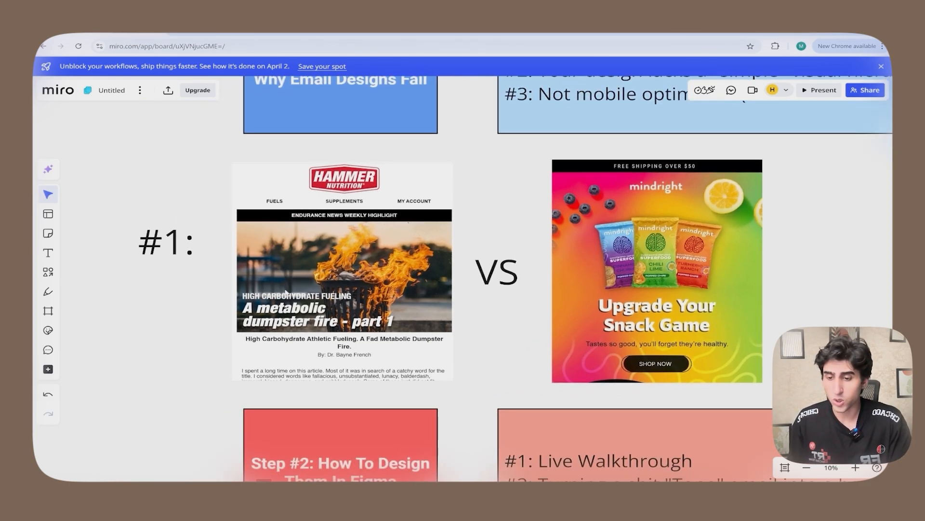
scroll(285, 292, up, 2)
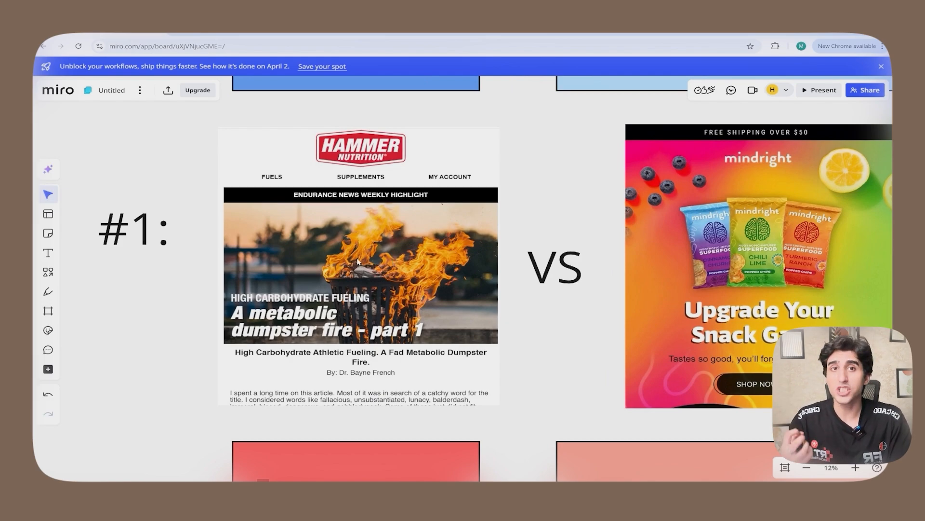
drag(545, 231, 350, 223)
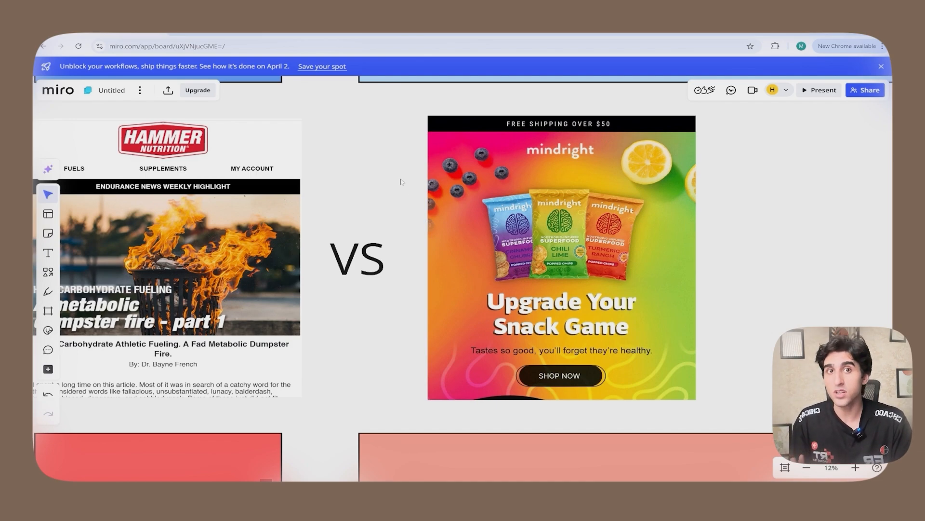
scroll(400, 182, down, 3)
drag(401, 182, 566, 249)
scroll(566, 249, up, 2)
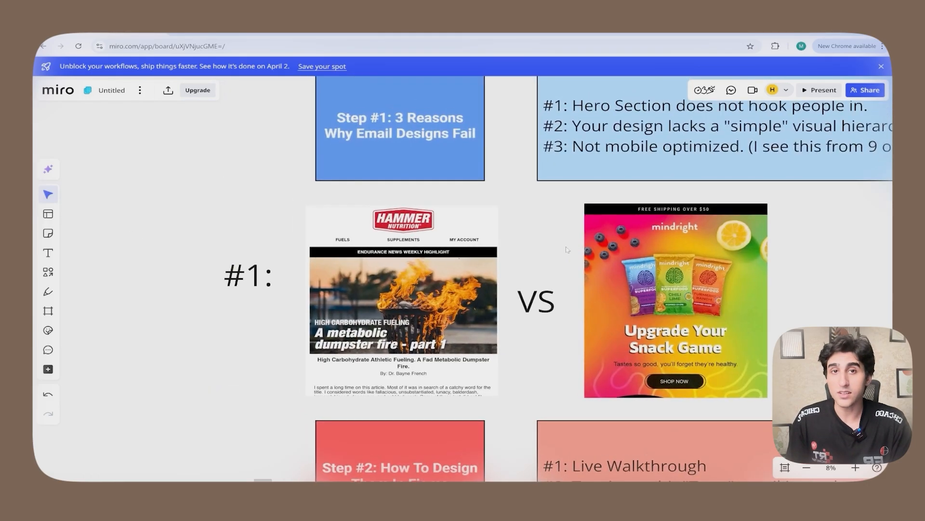
scroll(365, 244, up, 3)
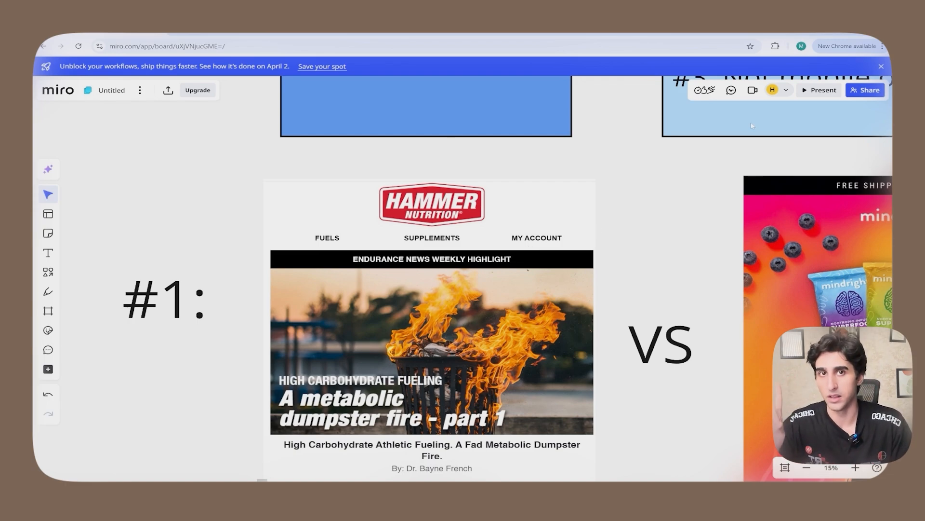
drag(793, 126, 471, 38)
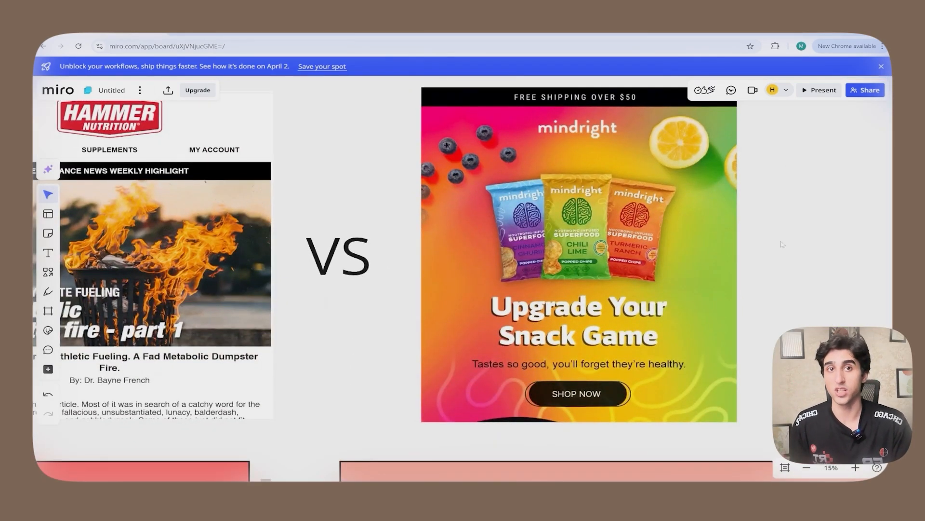
scroll(782, 244, down, 5)
drag(838, 262, 659, 329)
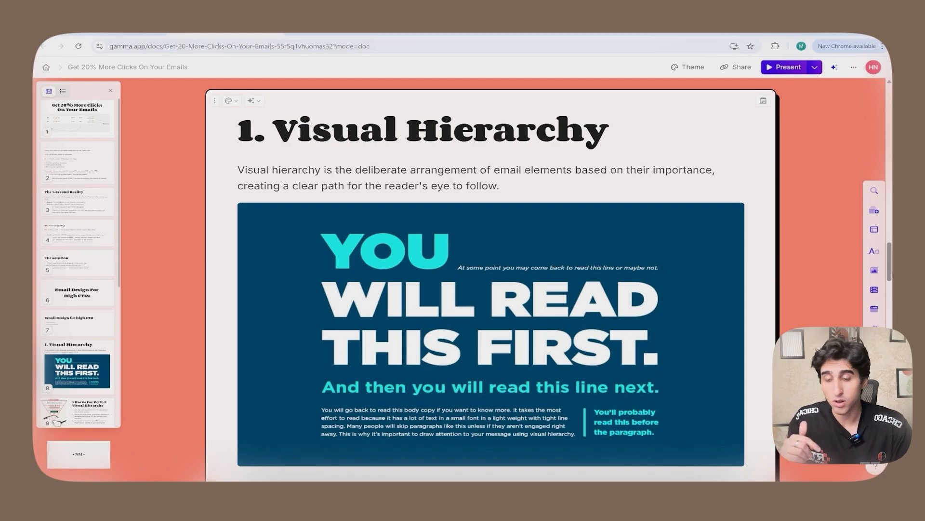
Step: Read the Visual Hierarchy card in the Gamma document and view the inverted triangle diagram beside #2 on the Miro board
scroll(831, 258, down, 1)
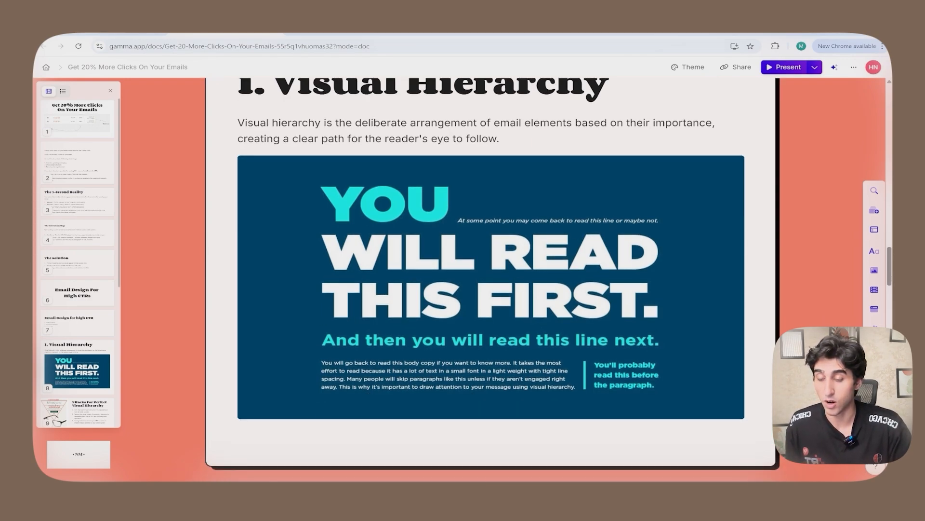
scroll(831, 258, up, 1)
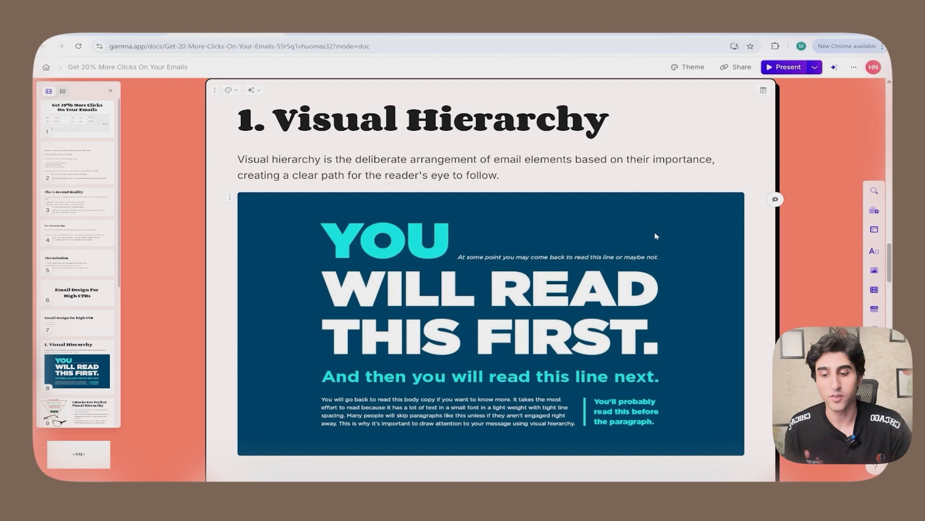
scroll(818, 172, down, 1)
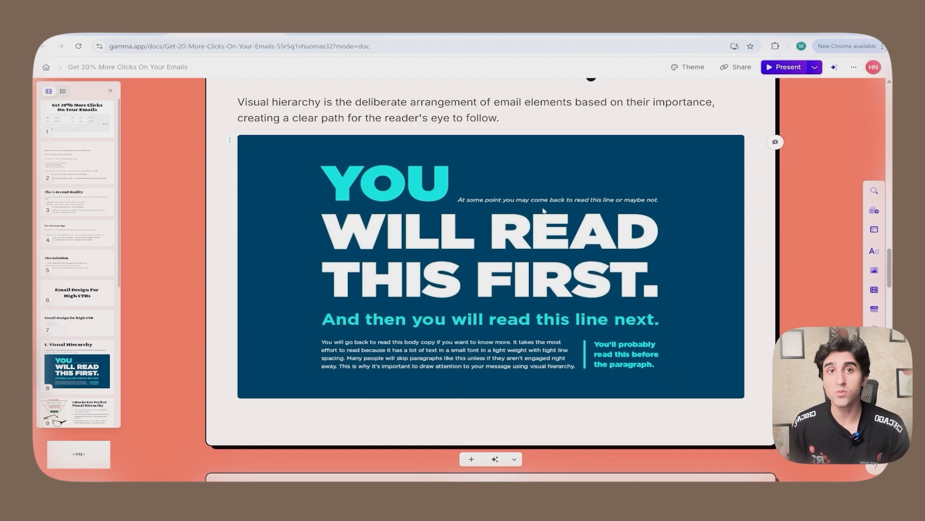
scroll(279, 309, down, 7)
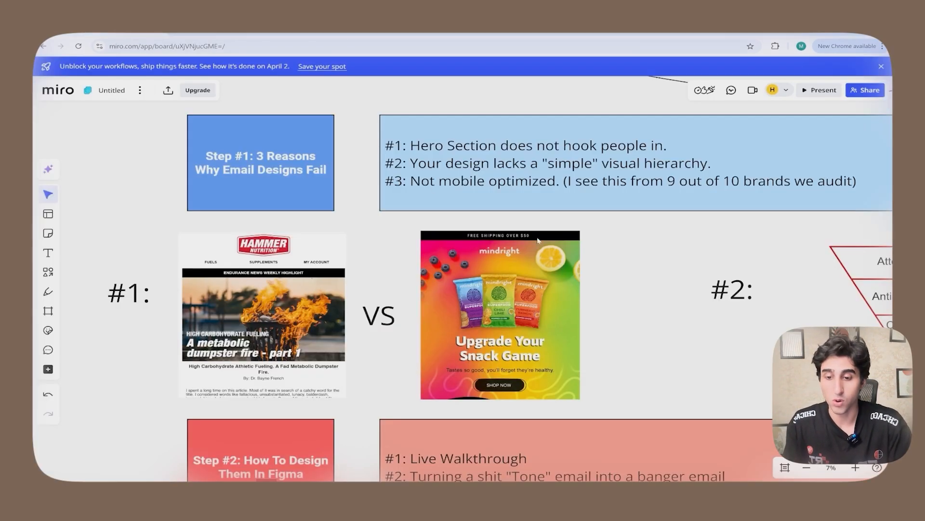
drag(604, 271, 138, 289)
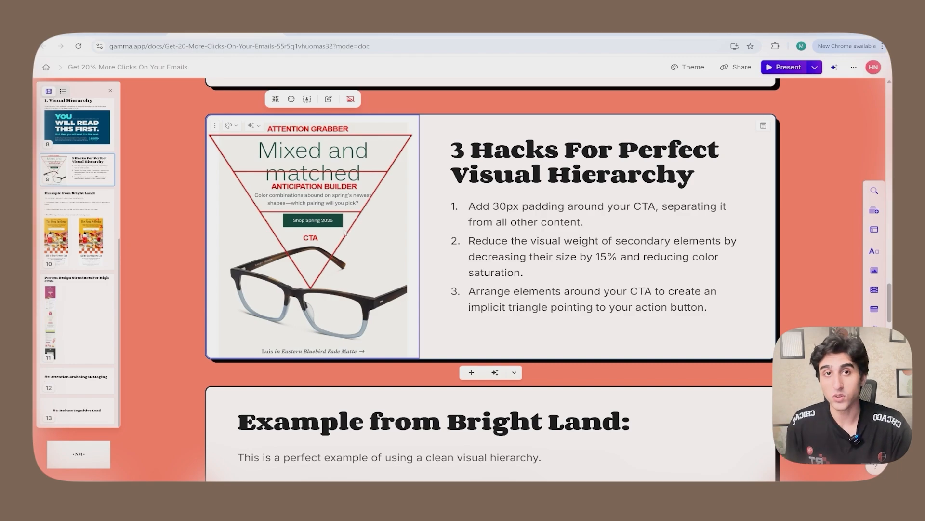
Step: Open the Example from Bright Land card in the Gamma document and examine its three points against the annotated Pizza Perfector emails
click(99, 214)
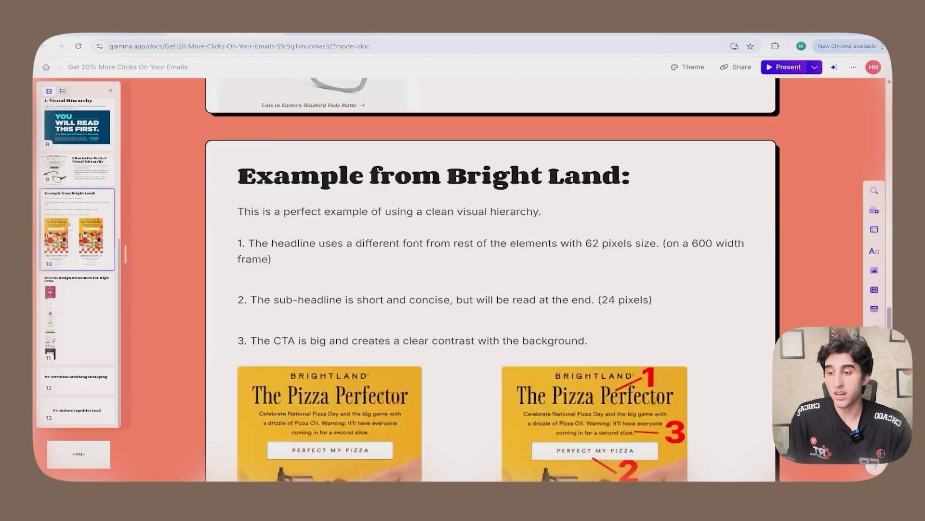
scroll(490, 280, down, 4)
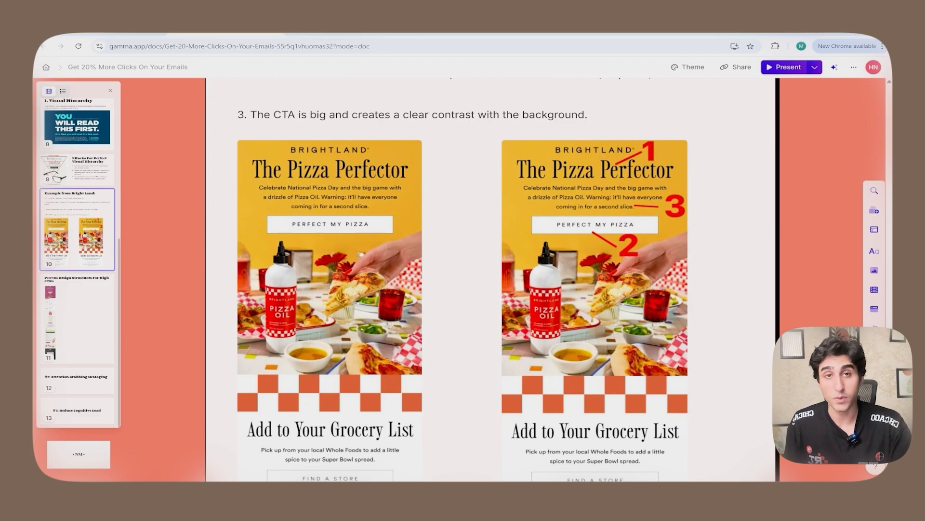
scroll(491, 279, down, 1)
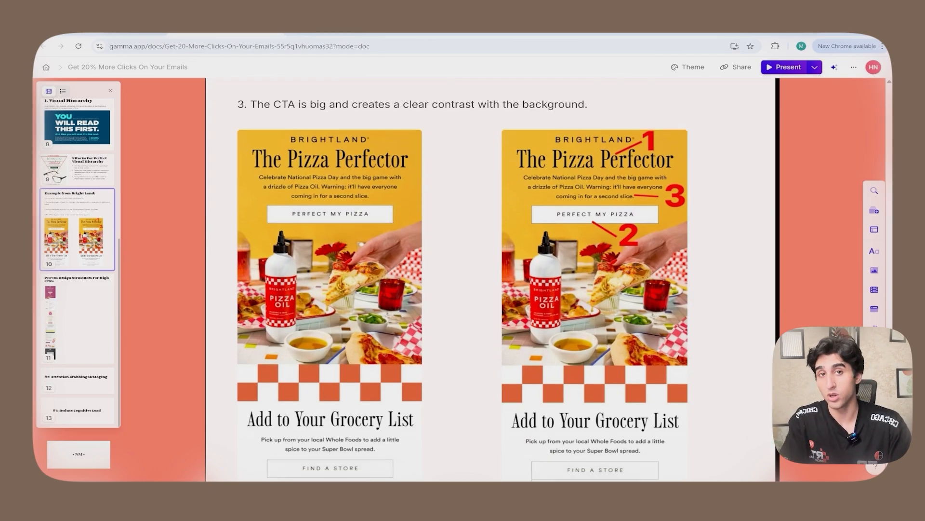
scroll(491, 279, down, 1)
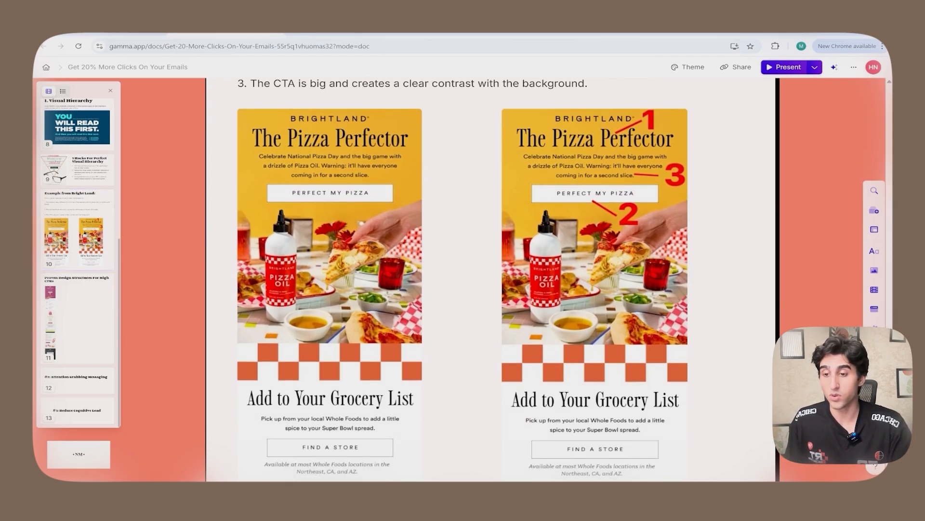
scroll(490, 280, up, 4)
scroll(490, 279, down, 1)
scroll(657, 299, down, 1)
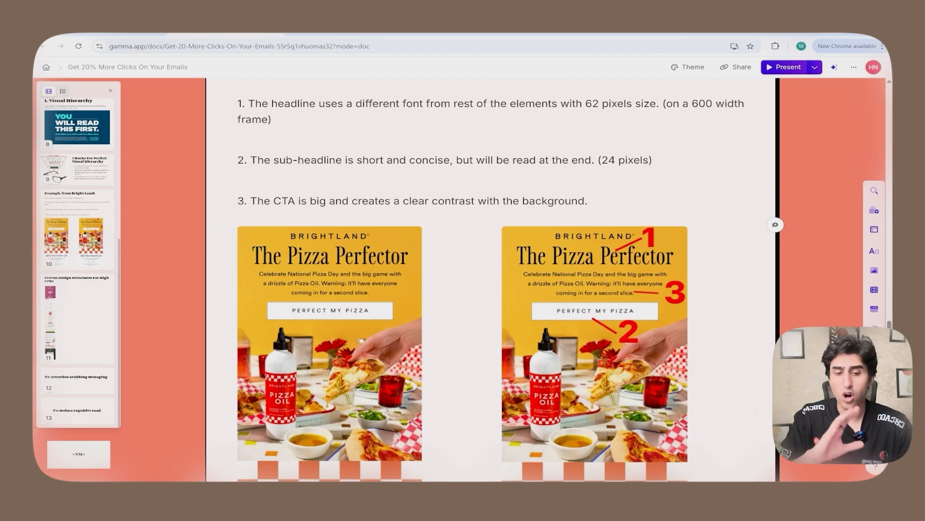
scroll(627, 293, up, 2)
scroll(490, 279, down, 2)
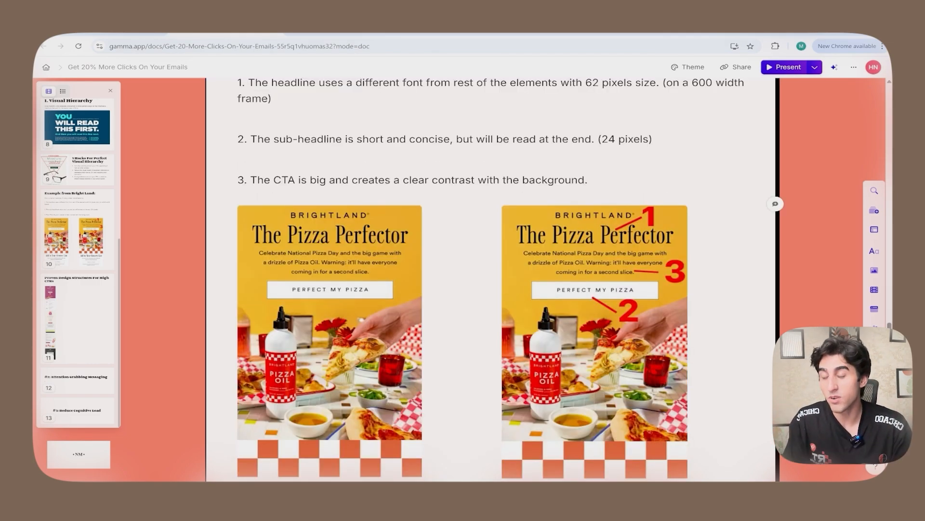
Step: Switch back to the Miro board and examine the WelleCo mobile email screenshot beside #3
key(ctrl+shift+Tab)
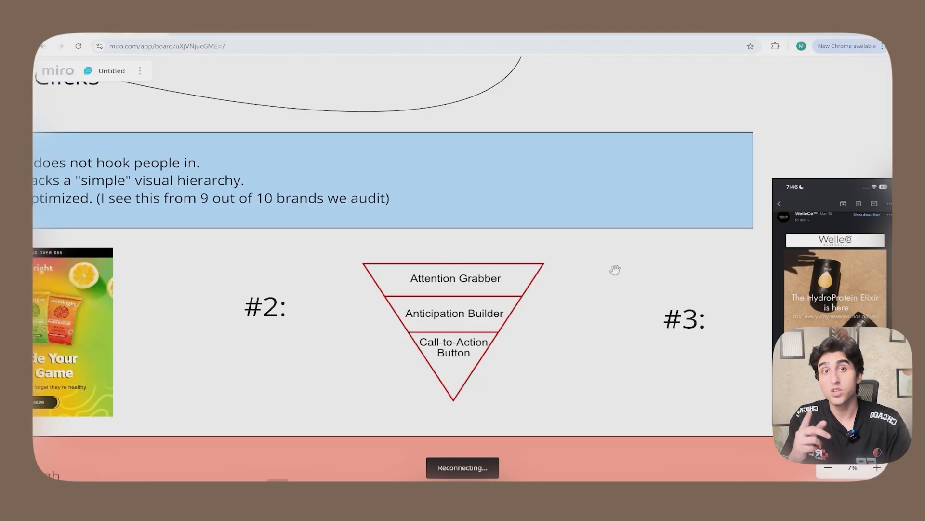
scroll(614, 268, right, 5)
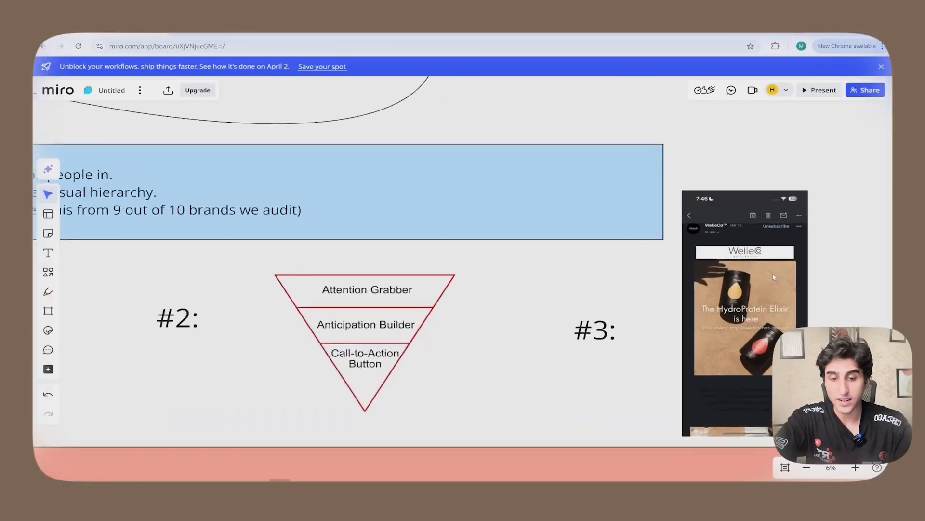
scroll(884, 288, up, 5)
scroll(867, 242, down, 5)
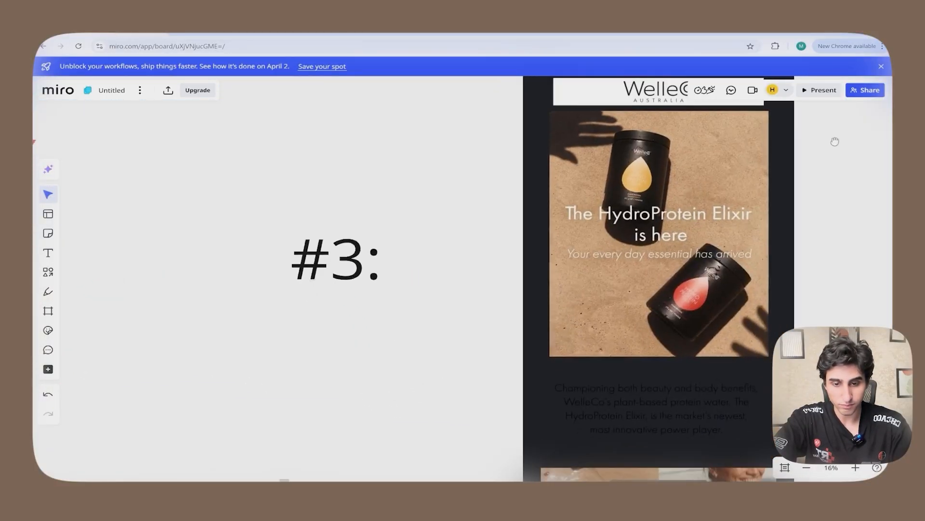
scroll(835, 141, down, 2)
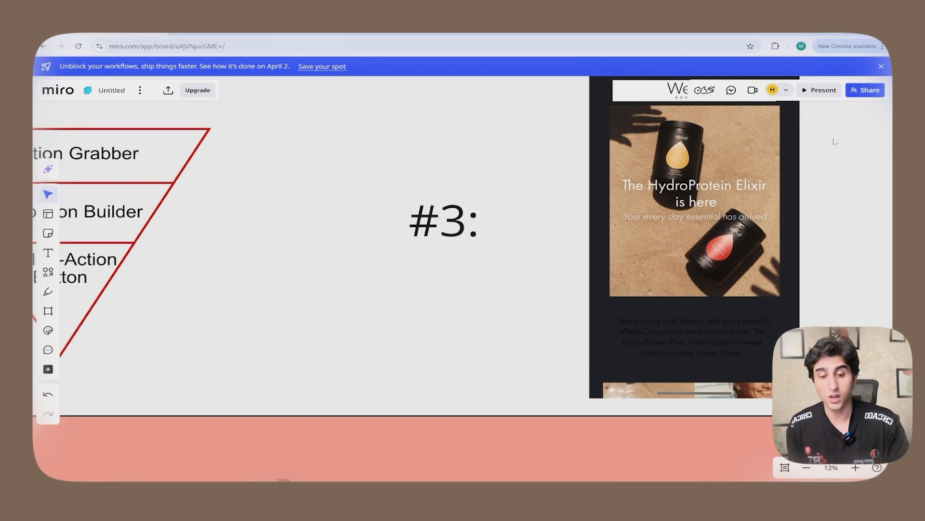
scroll(835, 141, down, 2)
drag(829, 134, 763, 206)
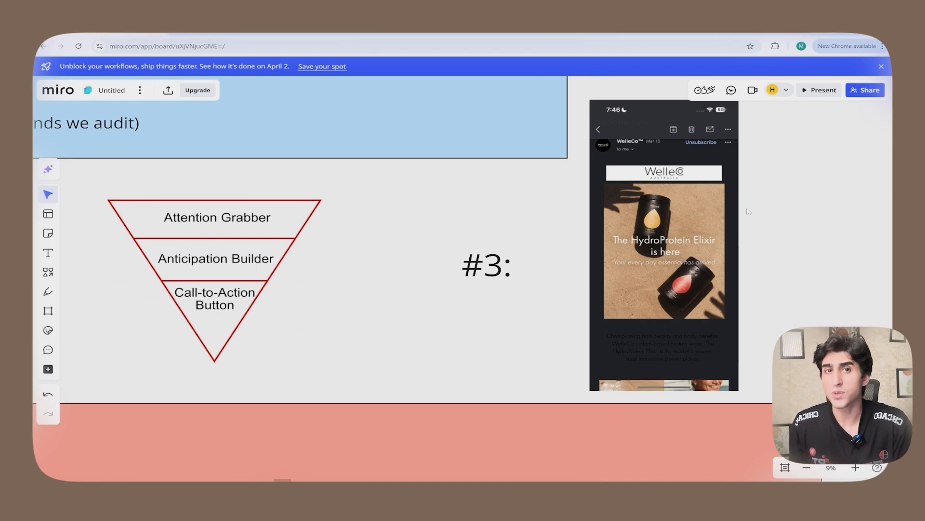
Step: Review the Step #2 area of the board, examining the PurelyWhite Deluxe hero, body and footer section examples
scroll(378, 230, down, 3)
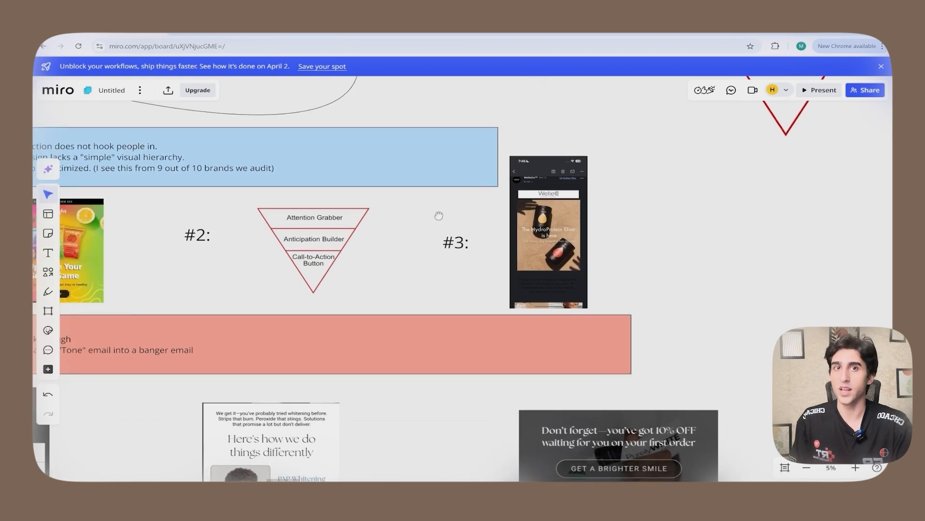
drag(438, 215, 656, 376)
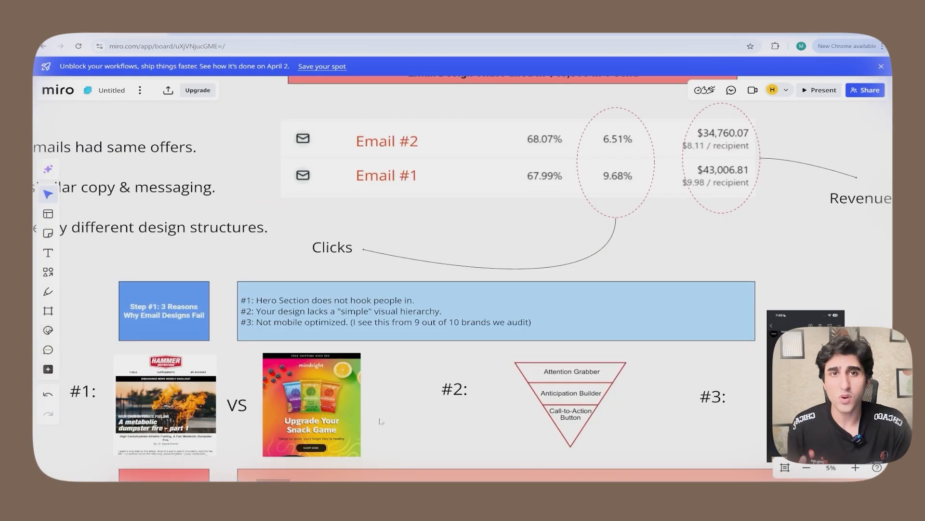
drag(392, 428, 403, 360)
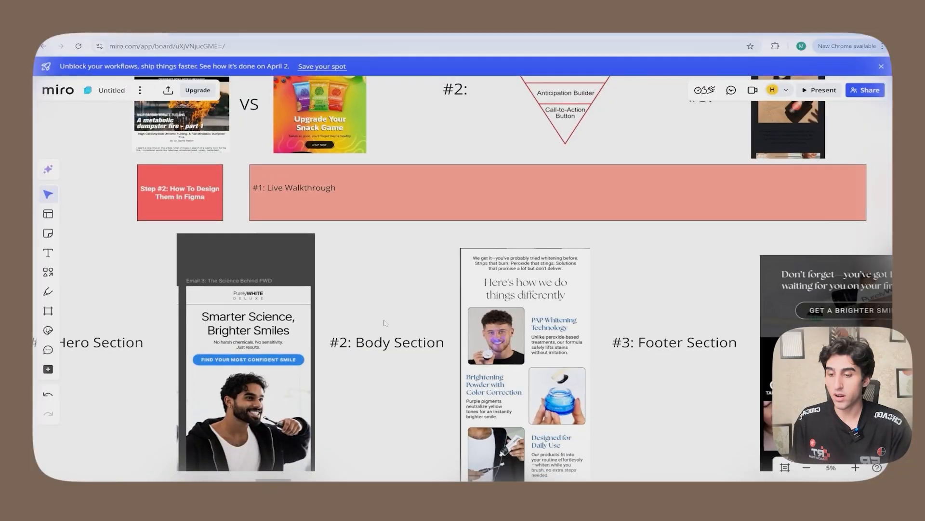
scroll(402, 315, down, 1)
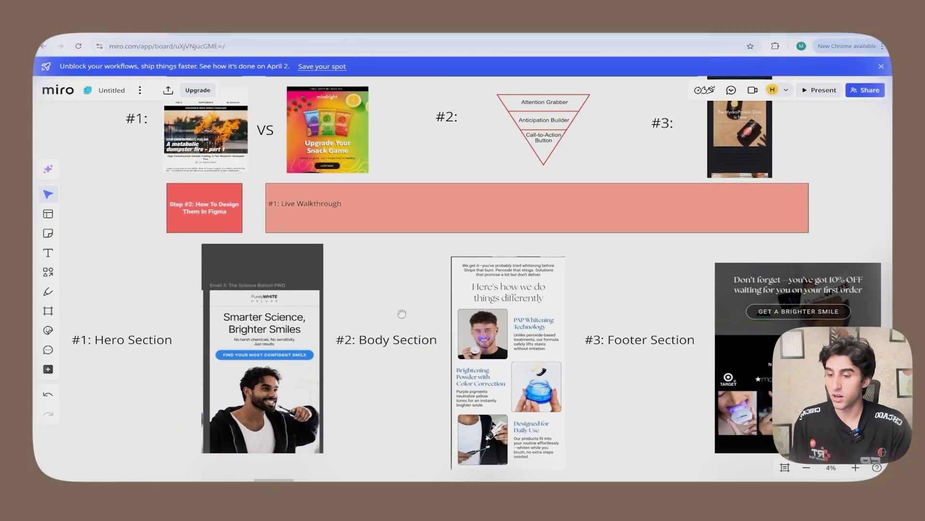
drag(402, 314, 448, 317)
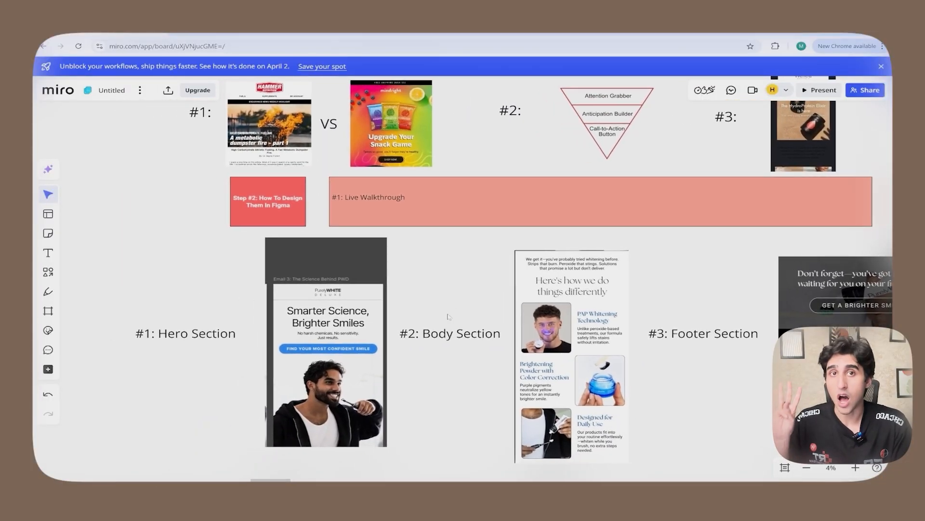
scroll(233, 357, up, 5)
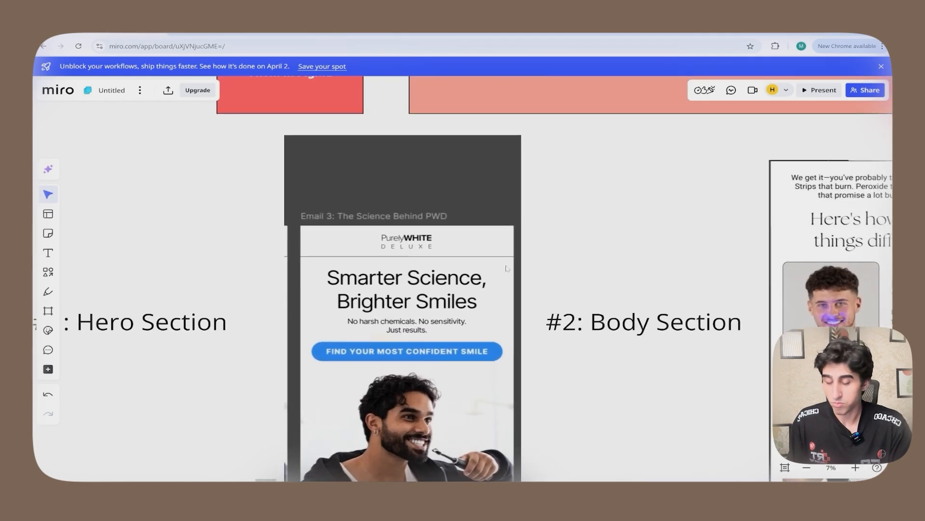
scroll(629, 259, right, 8)
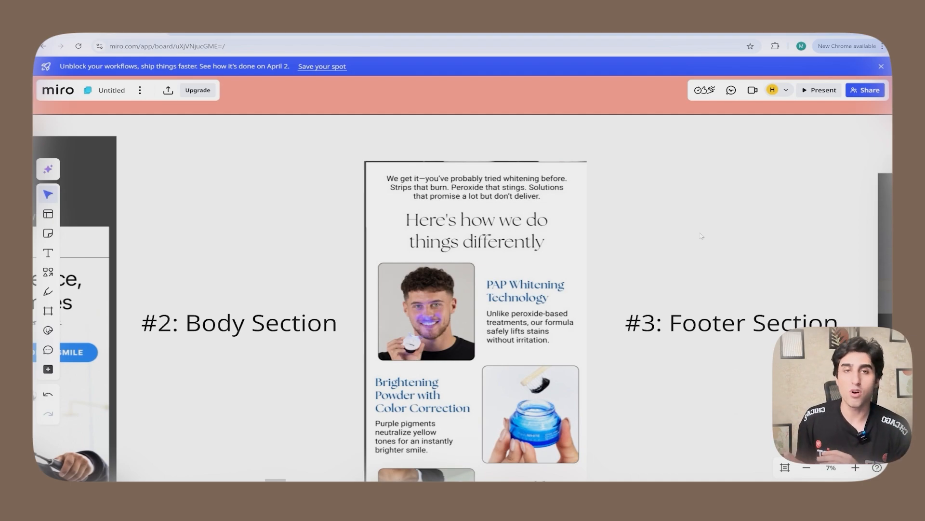
scroll(701, 236, right, 10)
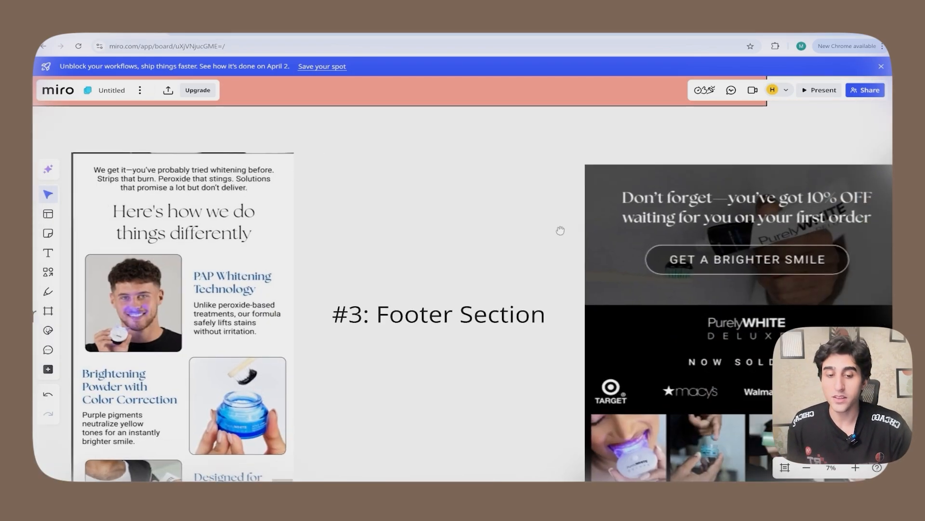
scroll(432, 232, down, 2)
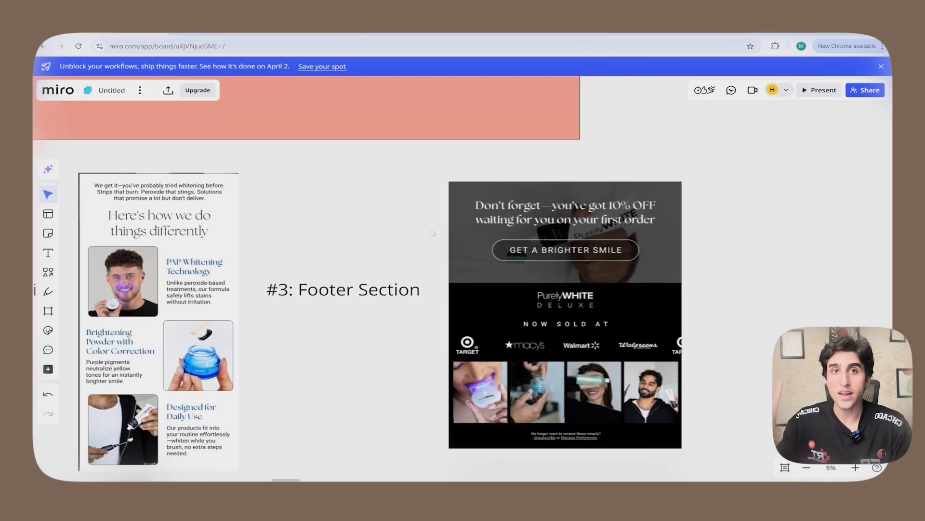
drag(432, 232, 546, 299)
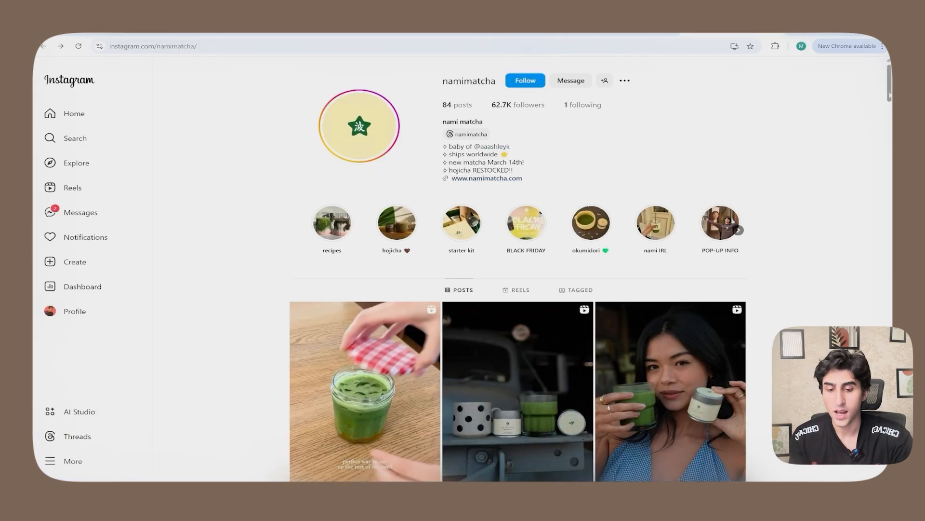
Step: Browse the post grid of the namimatcha Instagram profile to examine the brand's imagery
scroll(518, 270, down, 5)
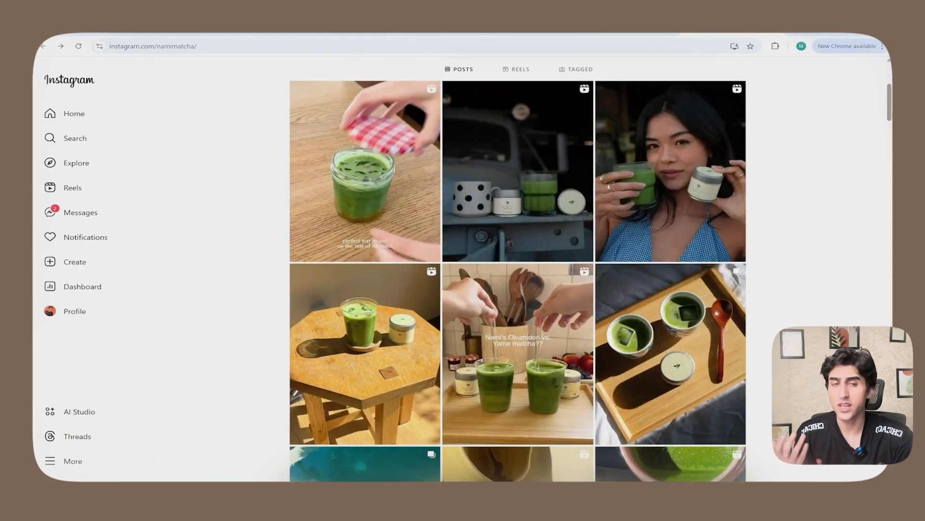
scroll(518, 270, down, 4)
scroll(518, 269, down, 8)
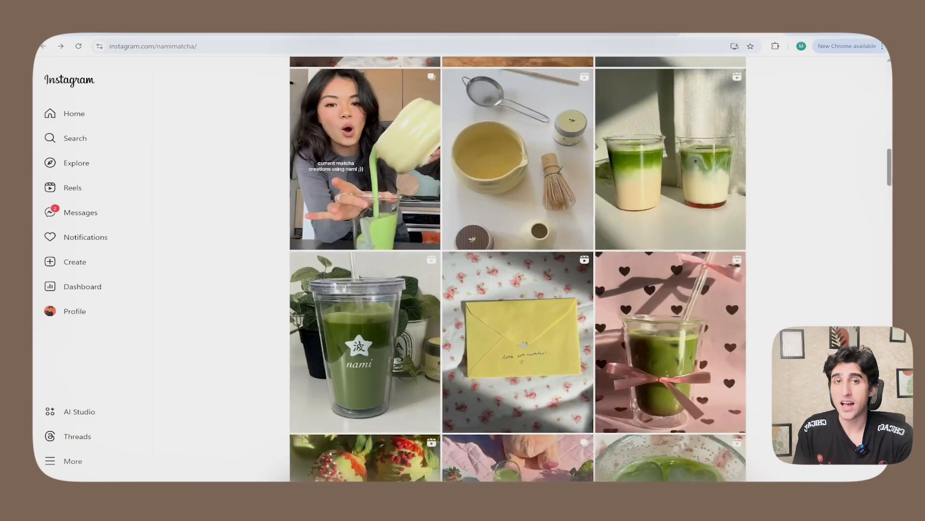
Step: Go further through the older namimatcha posts, examining the drink, lifestyle and product packaging shots for usable email imagery
scroll(518, 270, down, 10)
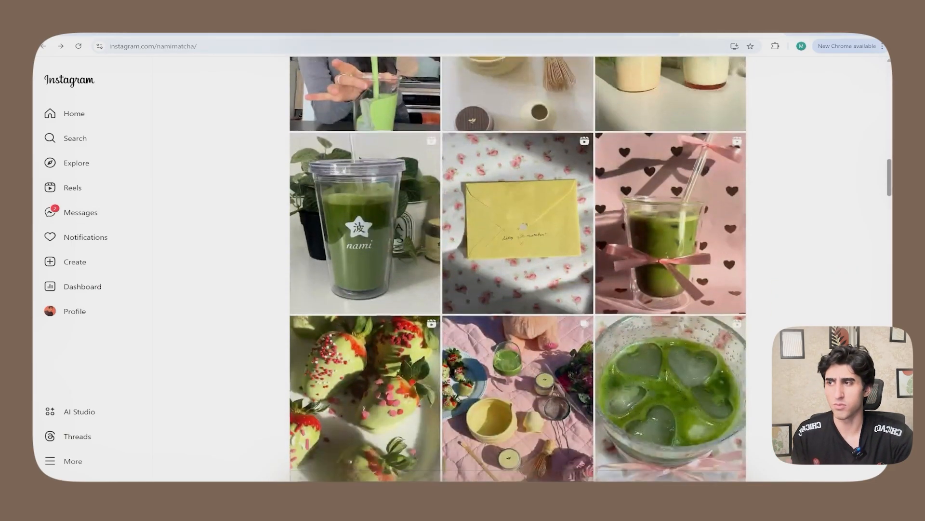
scroll(518, 270, down, 2)
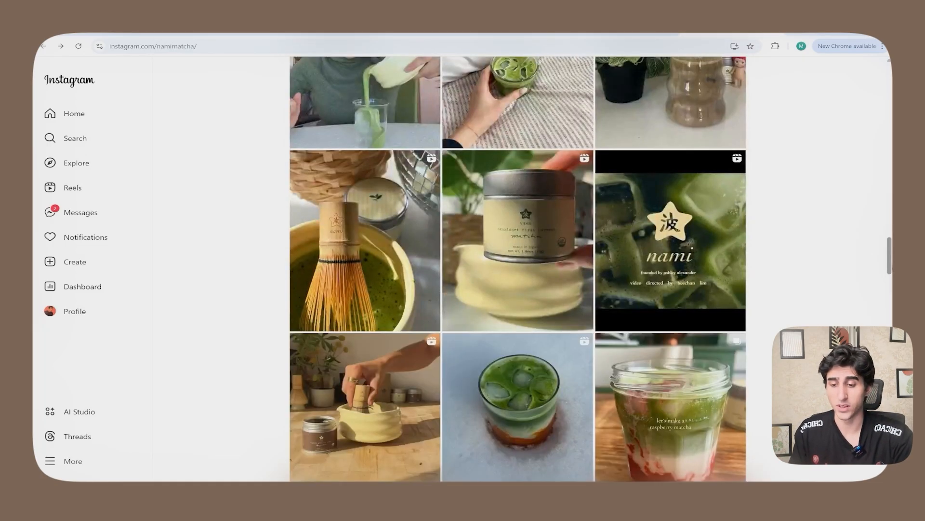
scroll(518, 270, down, 15)
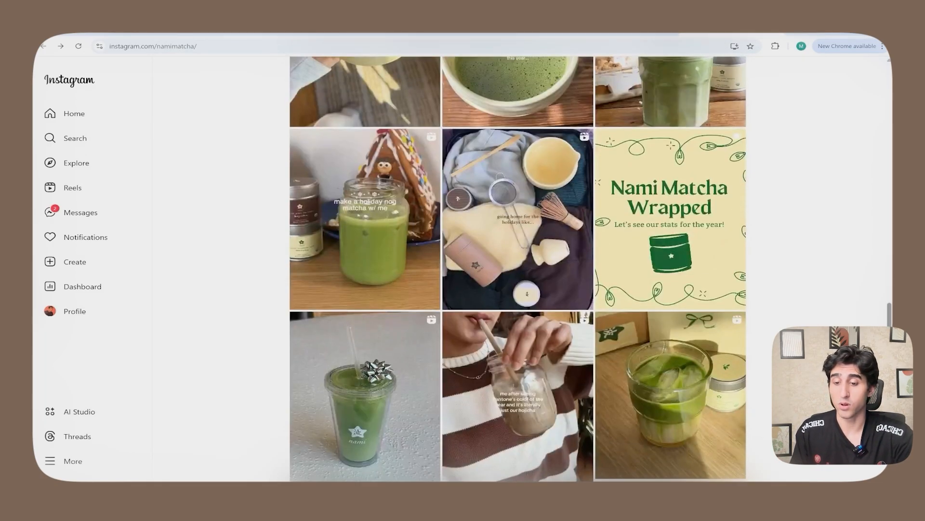
scroll(518, 270, down, 10)
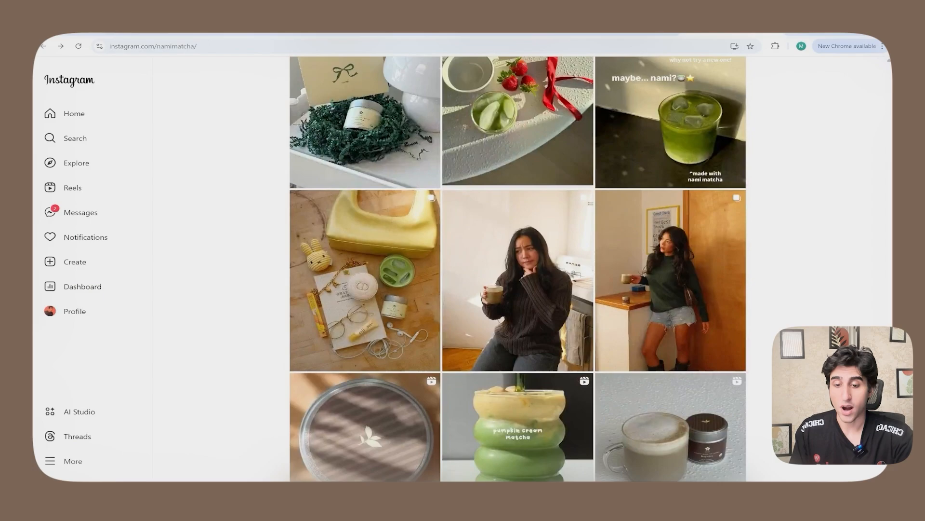
scroll(519, 270, up, 6)
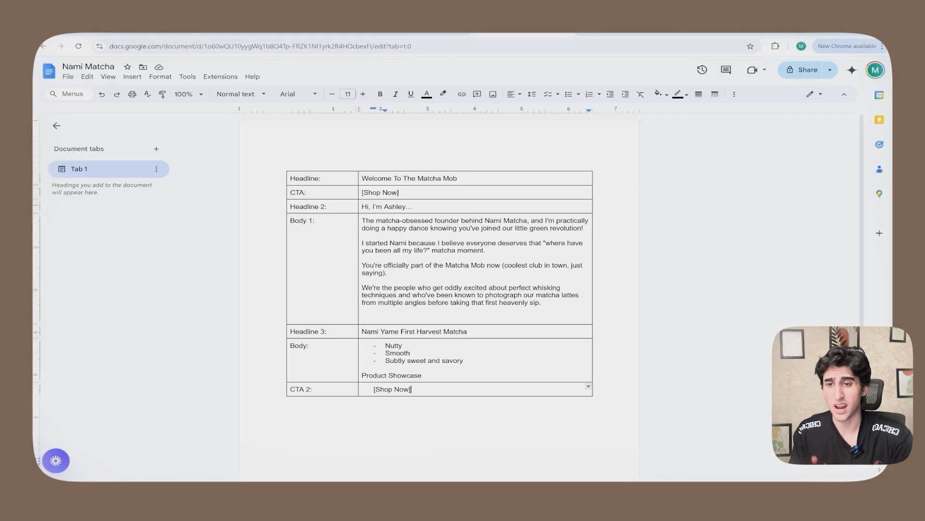
Step: Review the email copy table in the Nami Matcha document, and examine the brand assets in the Nabi Media (Copy) Figma file
key(ctrl+a)
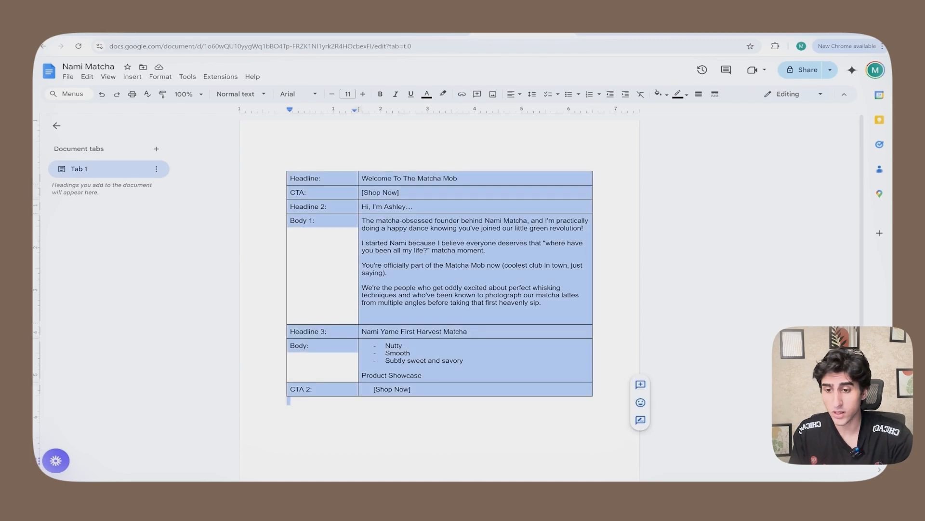
click(288, 401)
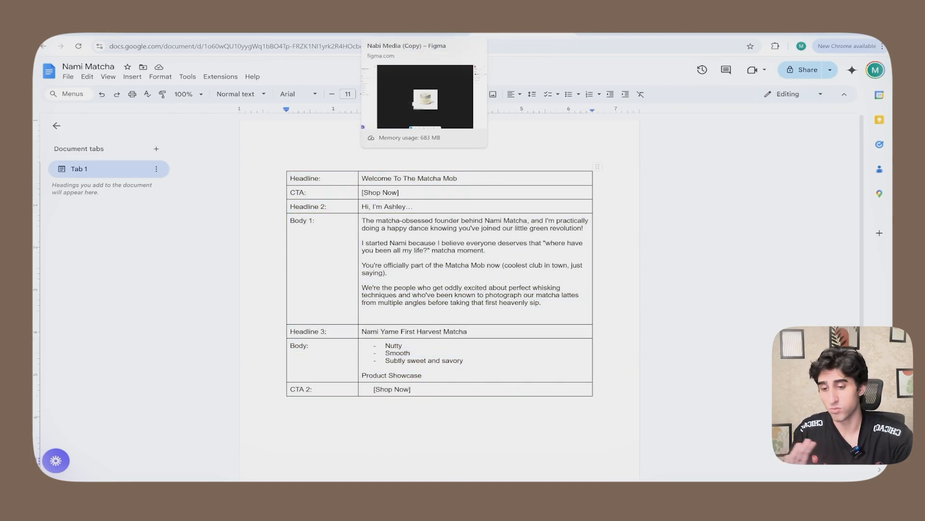
click(420, 35)
scroll(400, 272, right, 1)
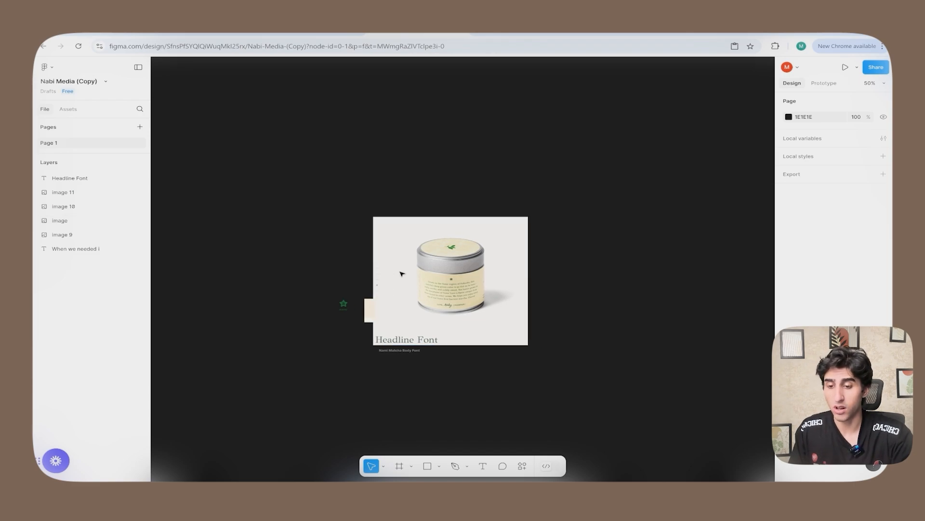
scroll(401, 274, up, 5)
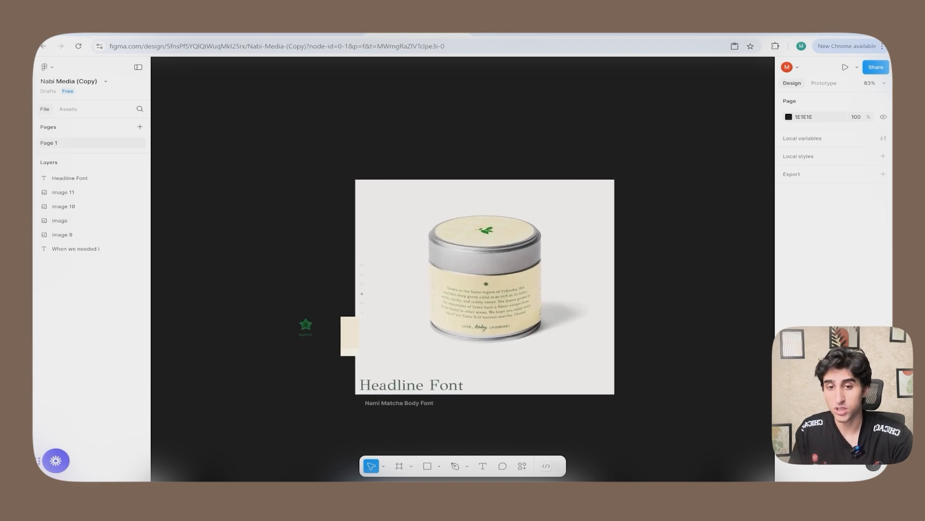
scroll(319, 175, down, 4)
right_click(320, 175)
click(472, 162)
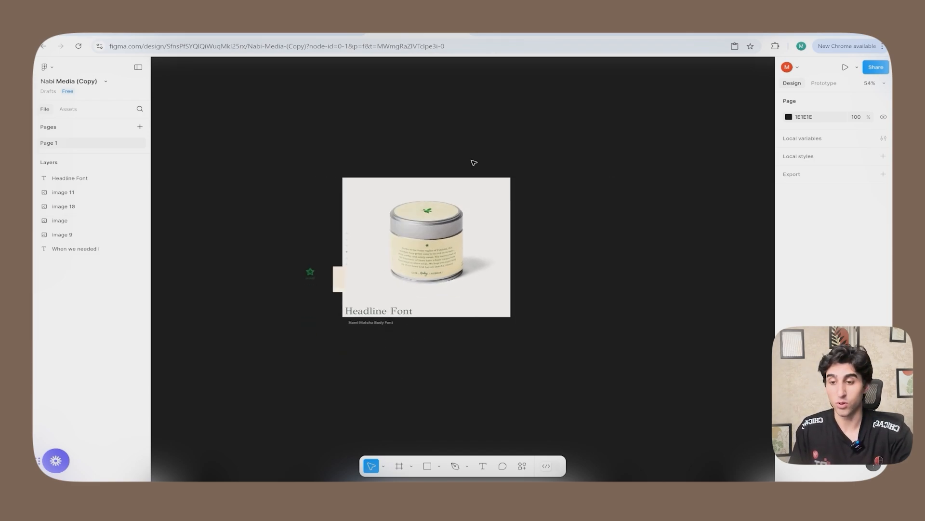
Step: Draw a tall rectangle about 1143 × 3030 on the empty canvas beside the brand assets
key(h)
drag(305, 157, 678, 169)
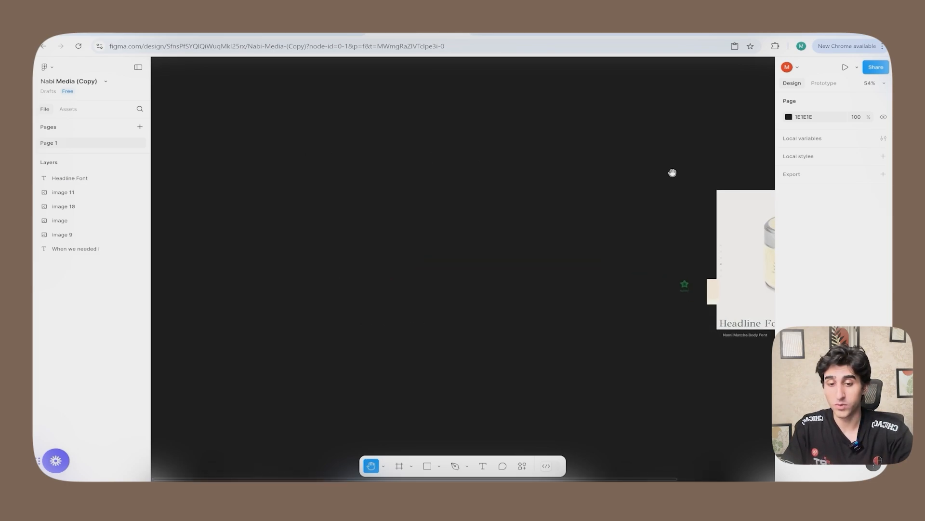
scroll(539, 212, down, 1)
scroll(539, 212, down, 5)
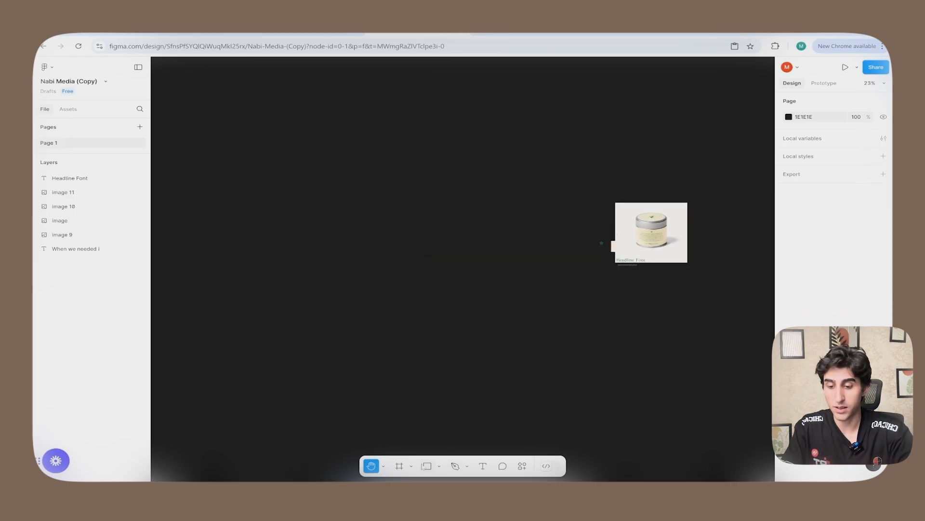
key(r)
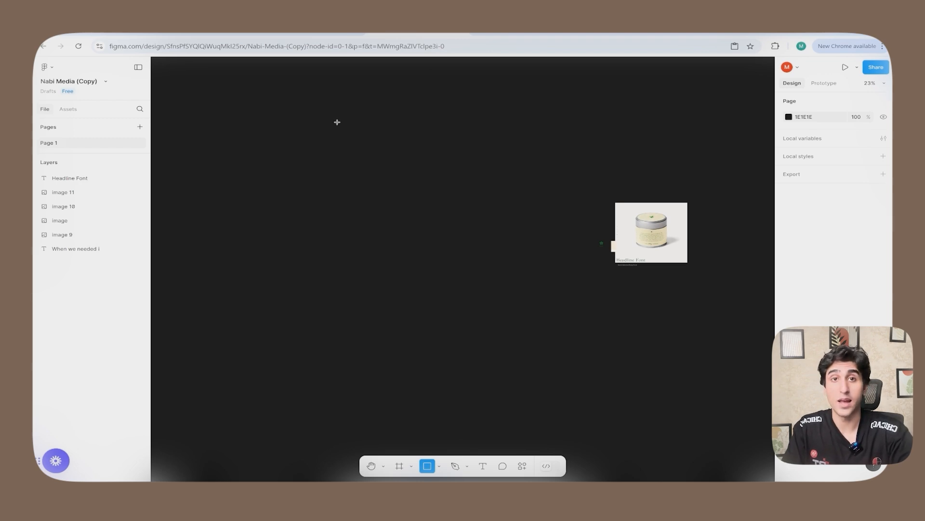
mouse_move(337, 122)
mouse_down()
mouse_move(517, 393)
mouse_move(499, 424)
mouse_move(466, 430)
mouse_up()
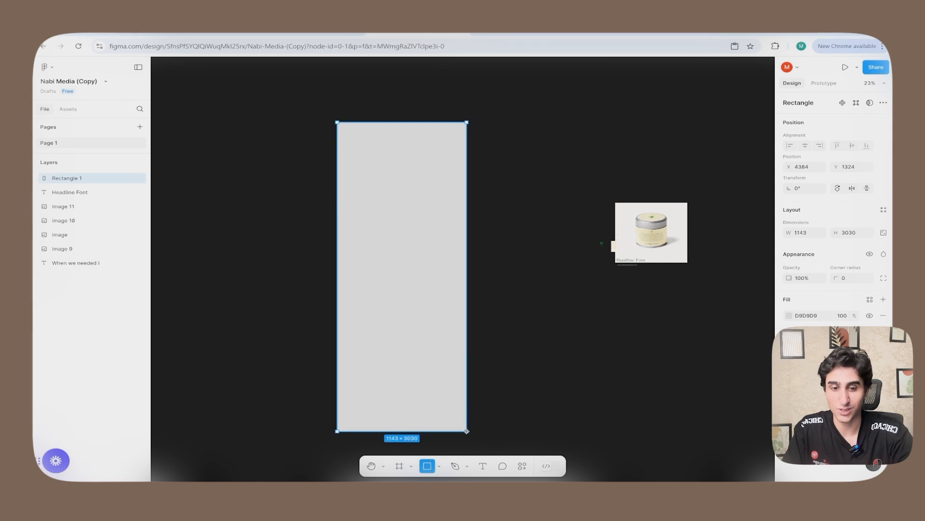
Step: Set the rectangle's width to 600 and reduce its height to 2967
click(804, 233)
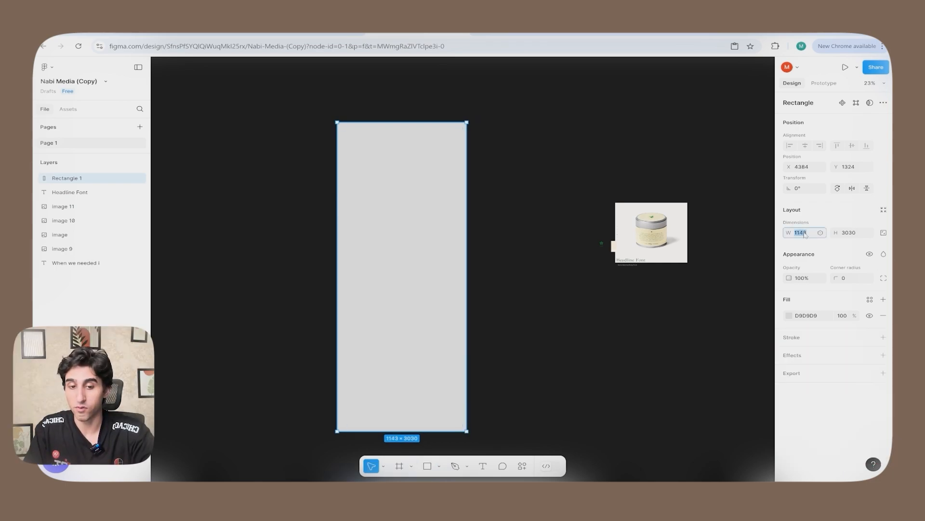
text(600)
key(Return)
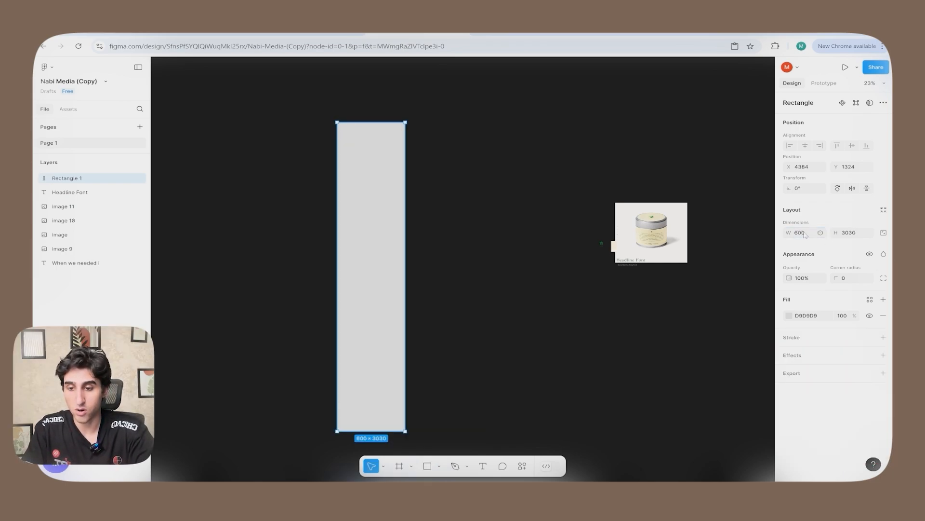
drag(833, 233, 823, 235)
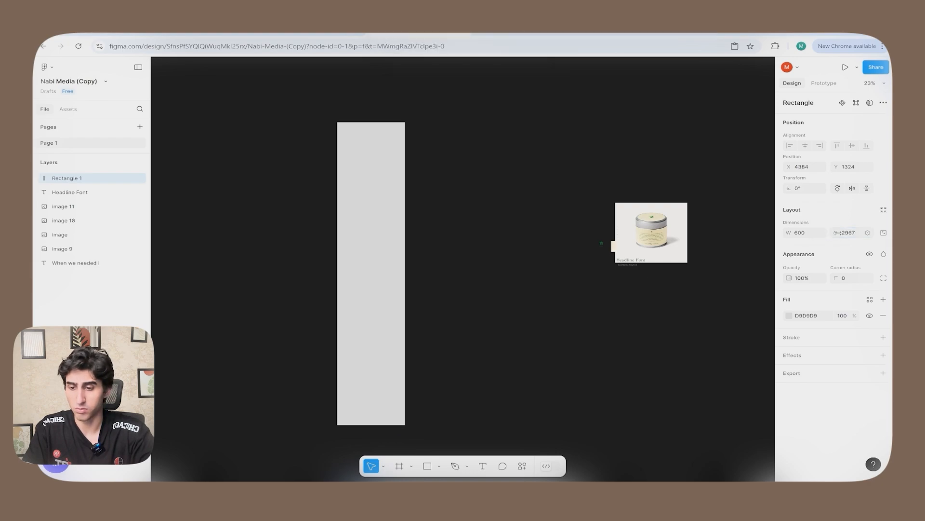
Step: Change the rectangle's fill to a dark grey
click(789, 315)
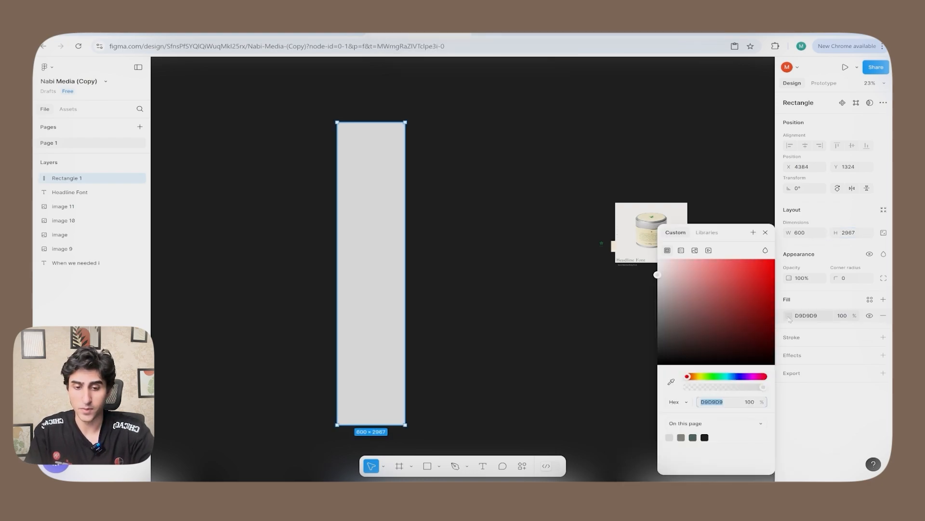
drag(722, 293, 635, 337)
click(417, 186)
scroll(564, 141, up, 5)
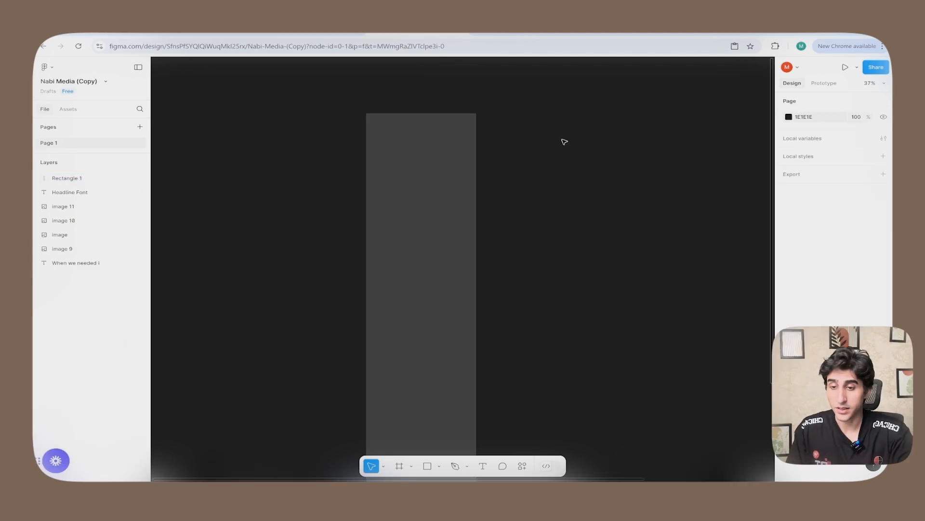
right_click(187, 195)
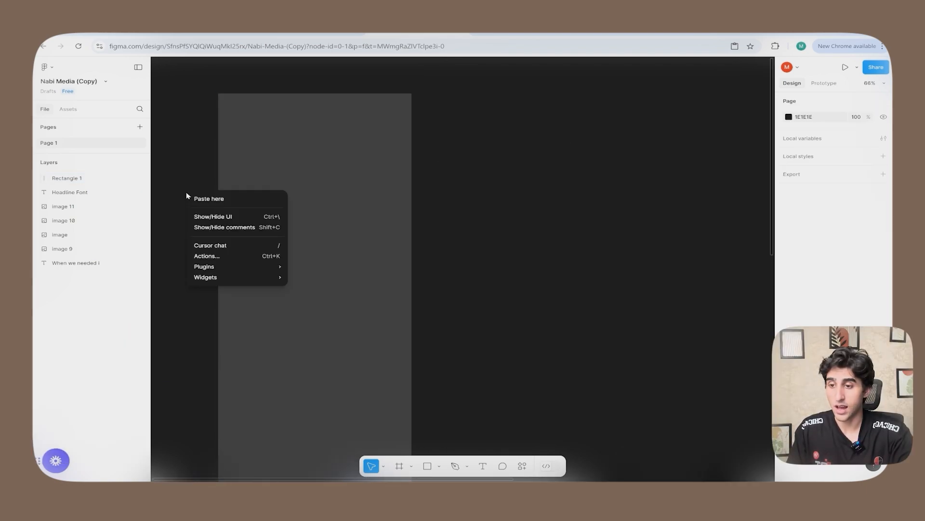
click(292, 164)
Step: Switch to the namimatcha Instagram profile, open the 'the best to ever "duo" it' post and go through its carousel images
click(731, 35)
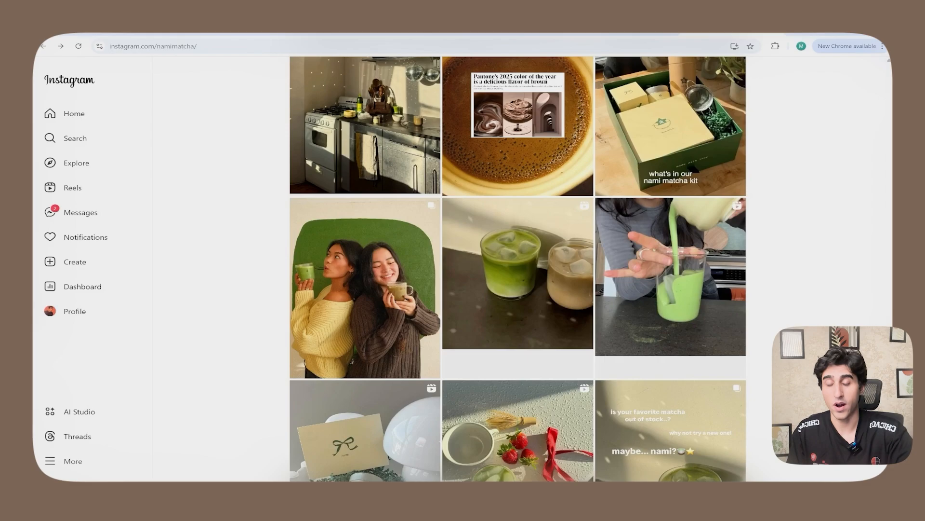
click(413, 233)
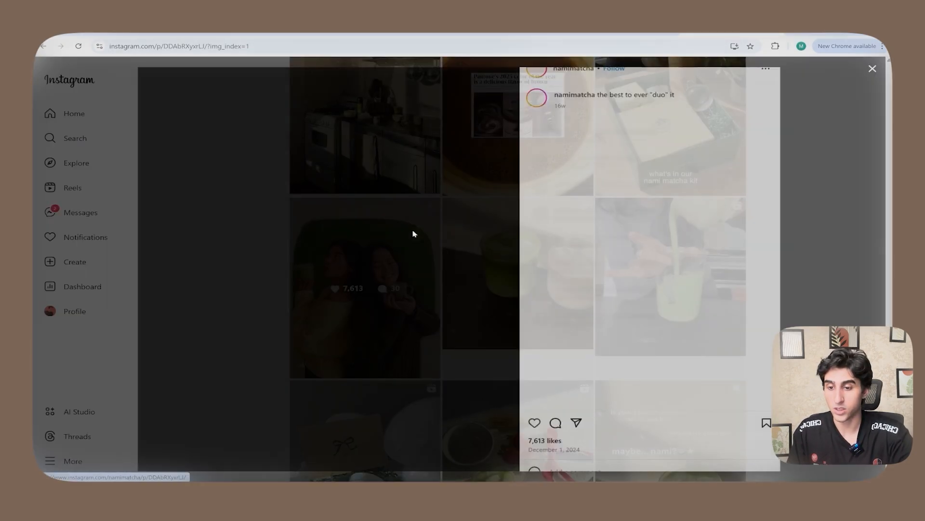
click(506, 270)
click(506, 269)
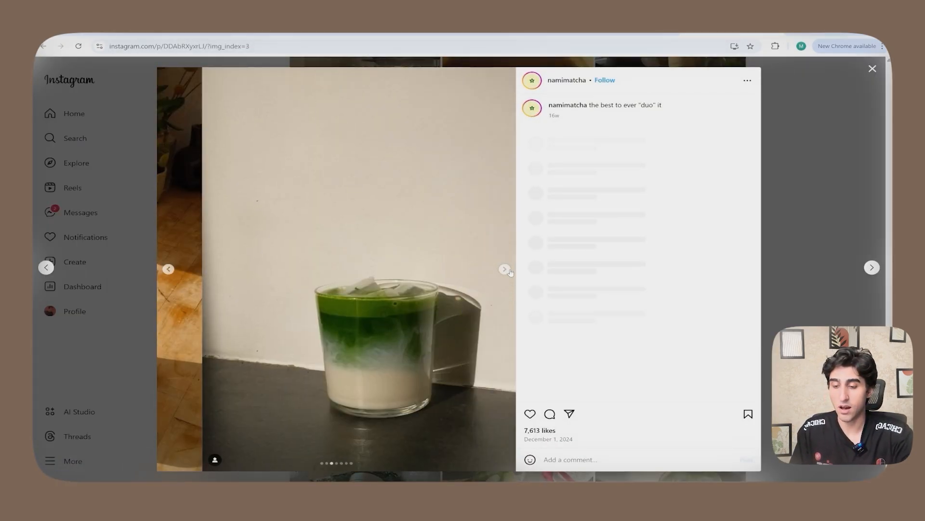
click(506, 270)
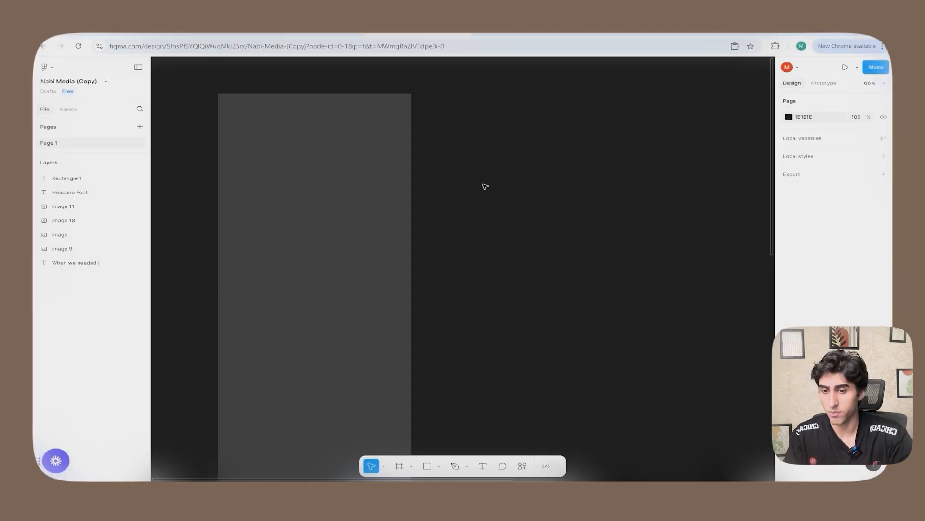
Step: Paste the captured photo of two women holding matcha drinks onto the rectangle in Figma and mask it with the rectangle
key(super+v)
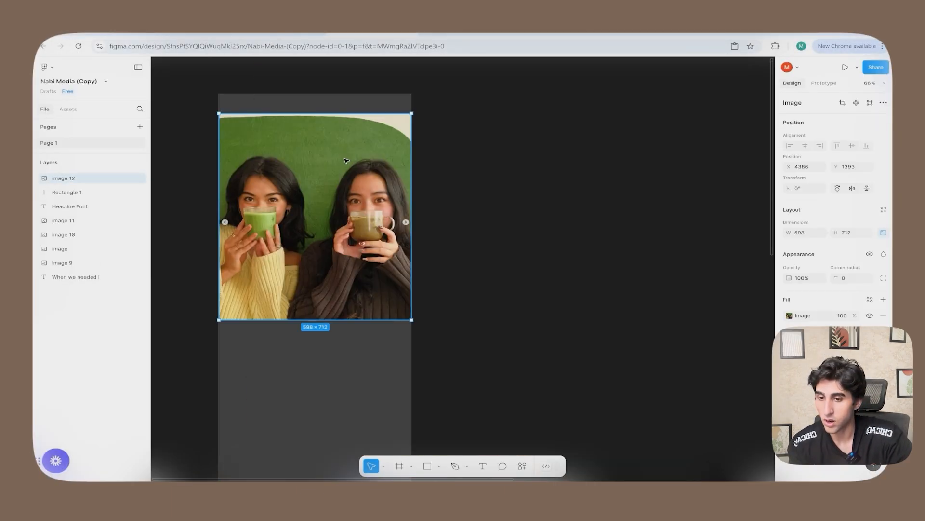
shift+click(72, 192)
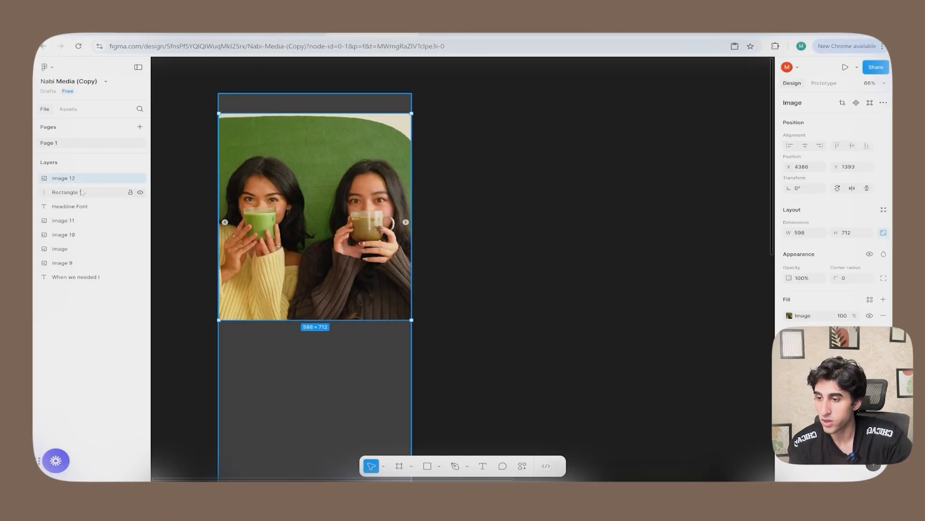
right_click(81, 192)
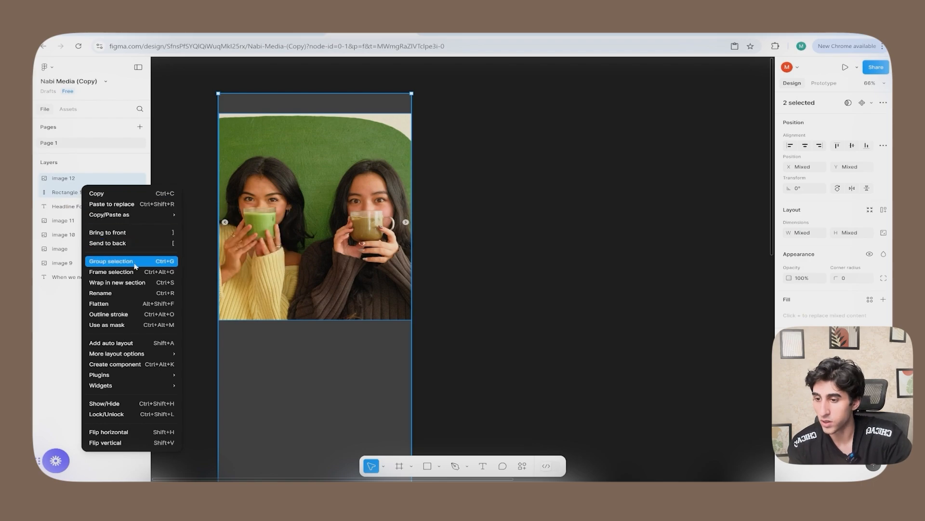
click(137, 325)
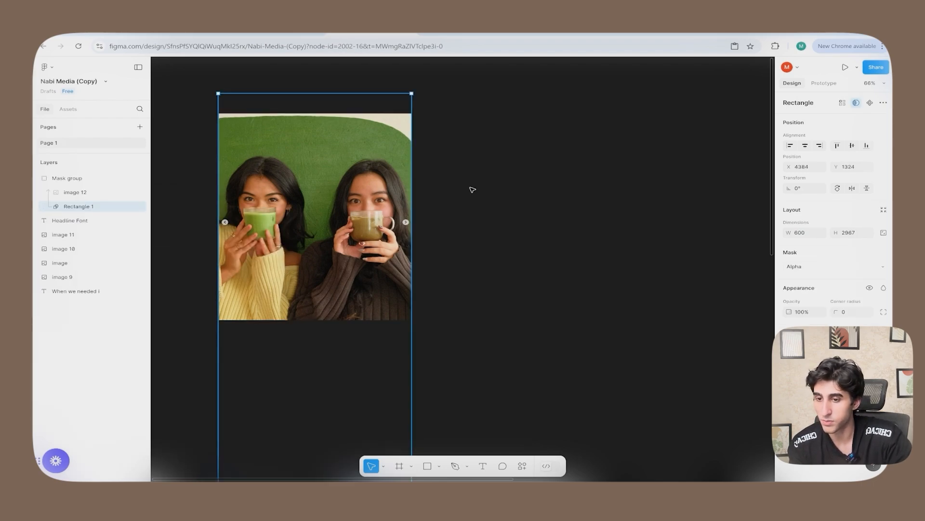
click(507, 193)
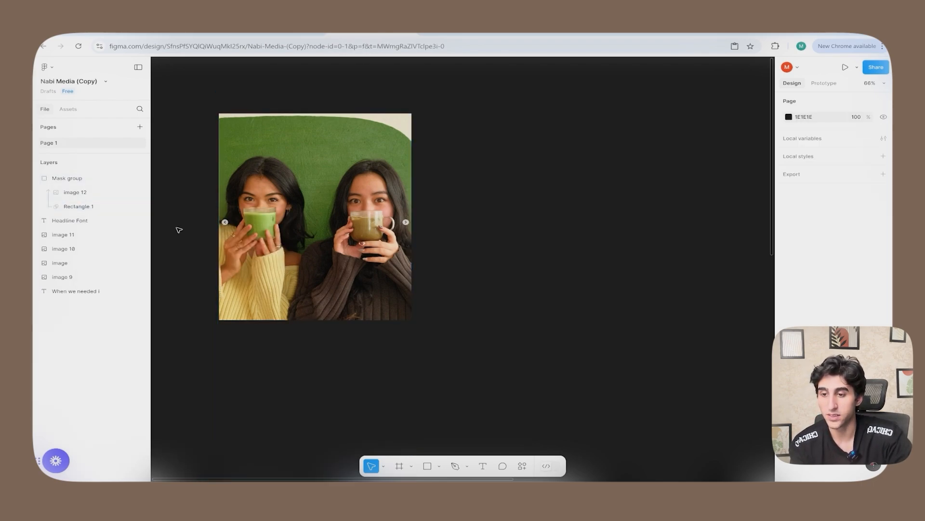
Step: Select the Headline Font sample text beneath the matcha tin image with the Text tool
scroll(179, 229, up, 1)
scroll(267, 145, down, 5)
key(space)
drag(639, 266, 526, 238)
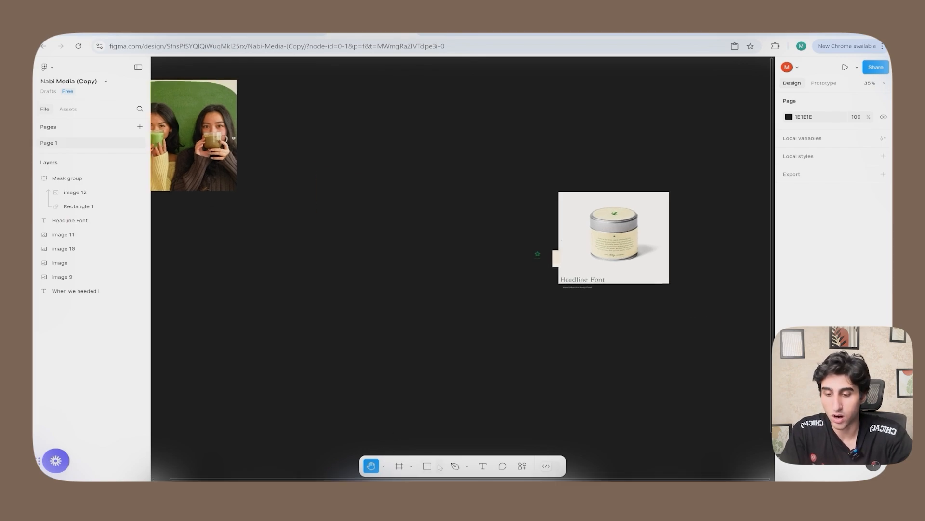
click(484, 466)
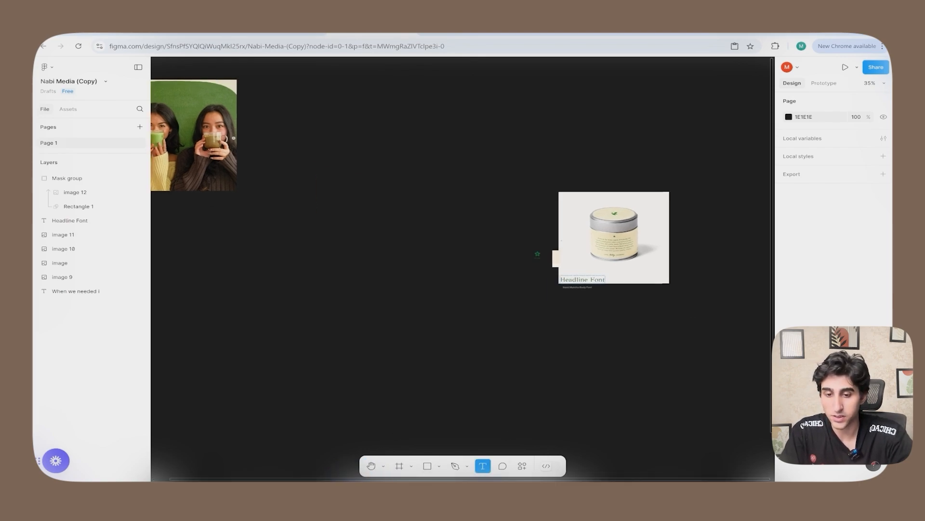
triple_click(582, 279)
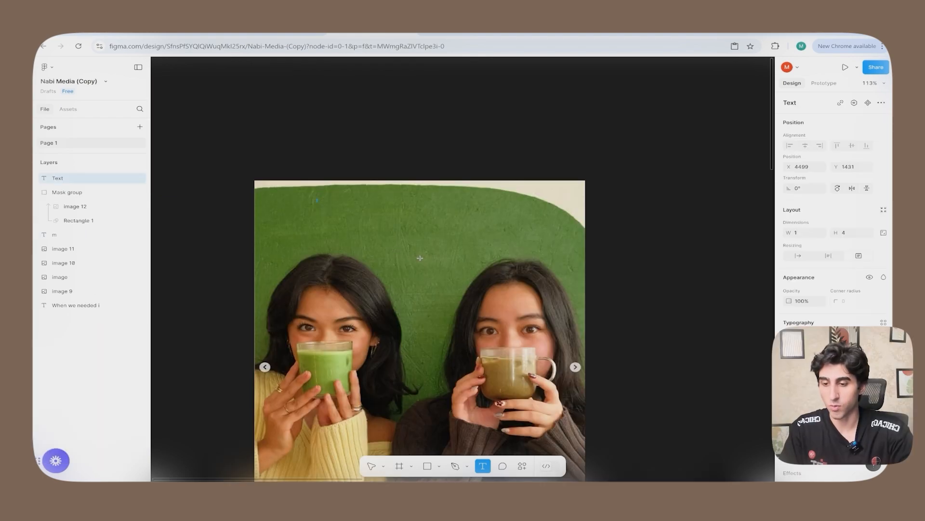
Step: Add a text box about 419 × 118 over the photo's green wall with the document's headline "Welcome To The Matcha Mob"
drag(317, 199, 549, 258)
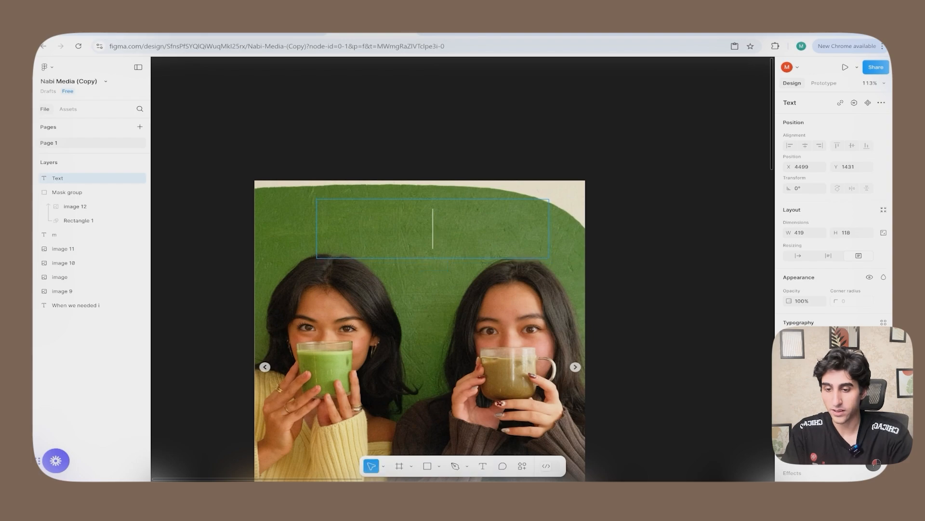
text(Welcome To)
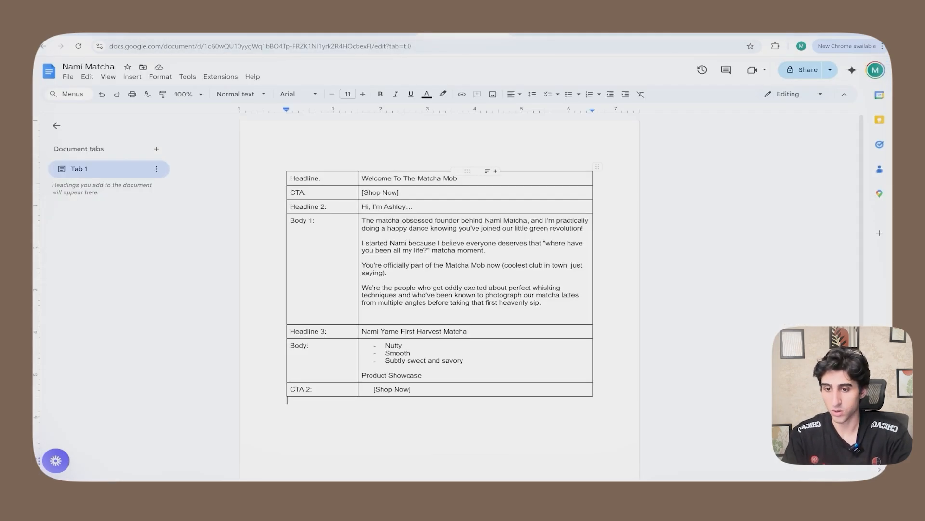
triple_click(410, 178)
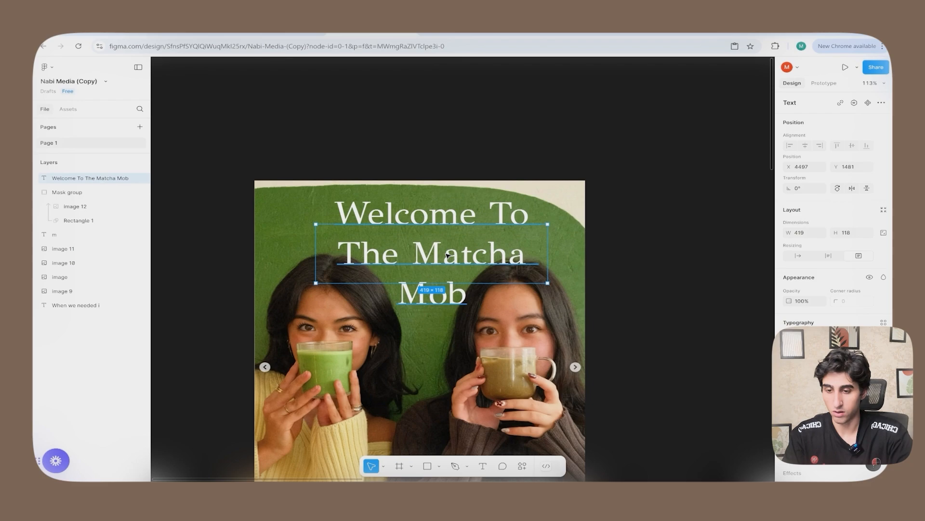
Step: Look over the matcha tin reference image and its font samples, then return to the hero photo
key(Return)
click(488, 253)
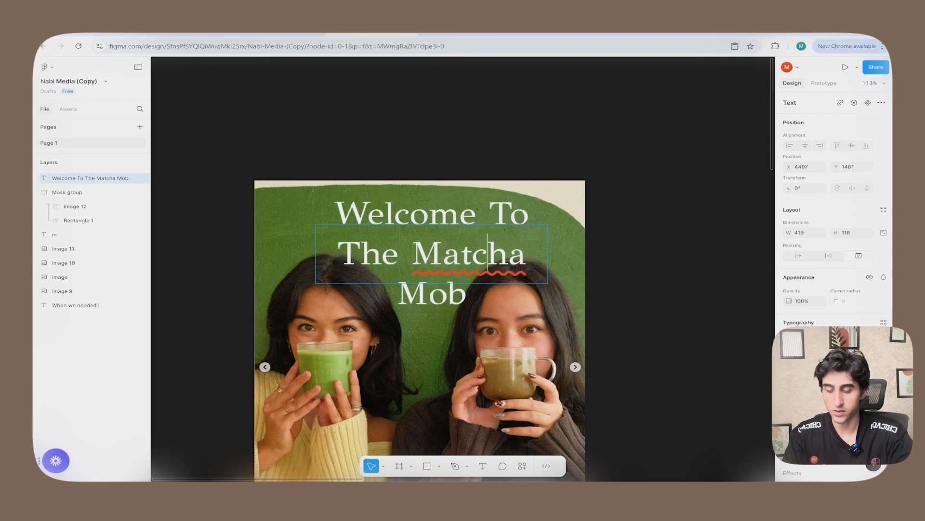
key(Escape)
click(656, 223)
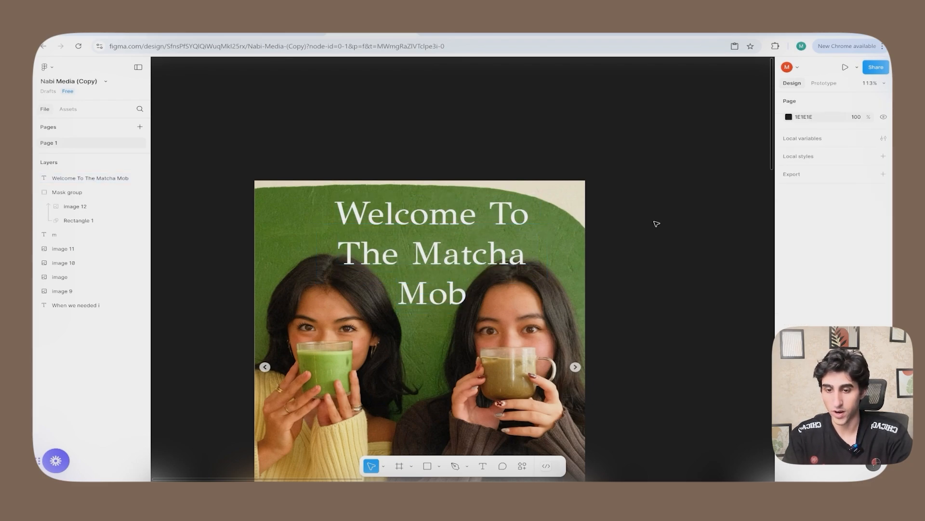
key(h)
drag(672, 249, 386, 108)
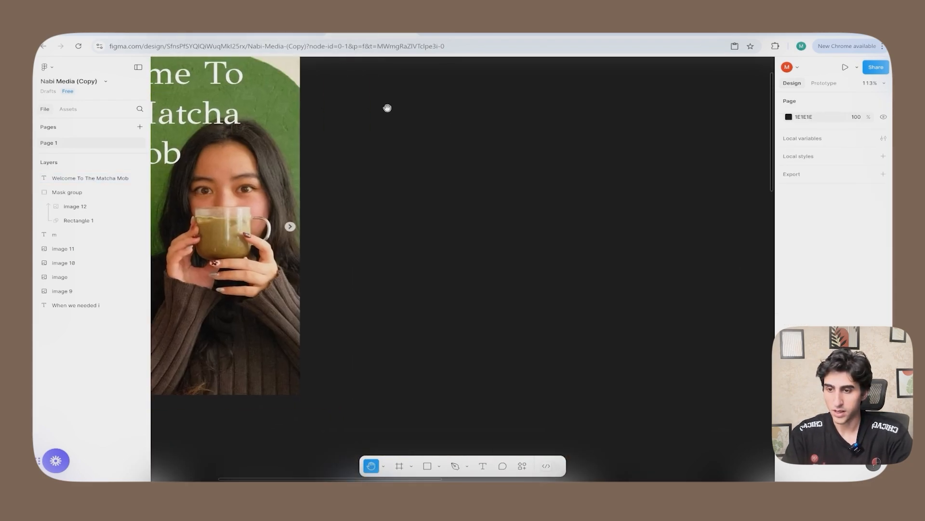
scroll(386, 108, down, 3)
drag(670, 291, 363, 254)
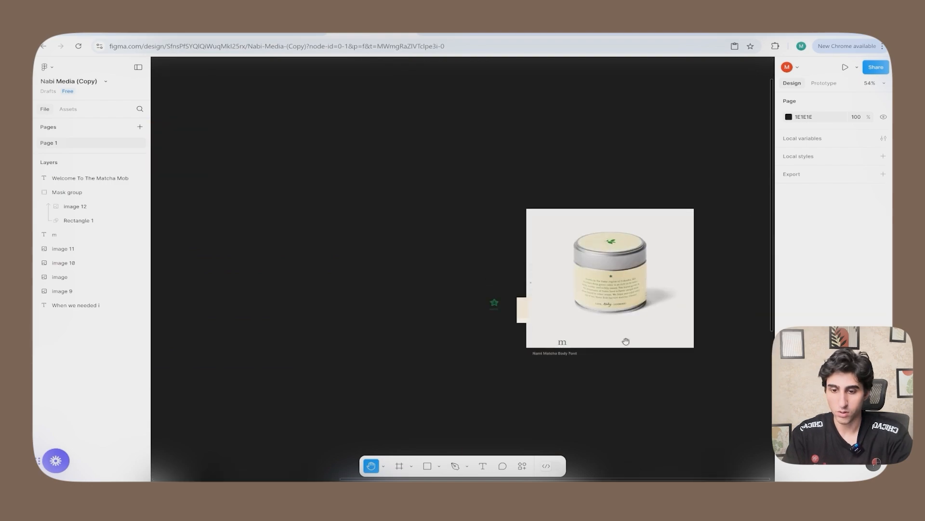
scroll(624, 341, up, 5)
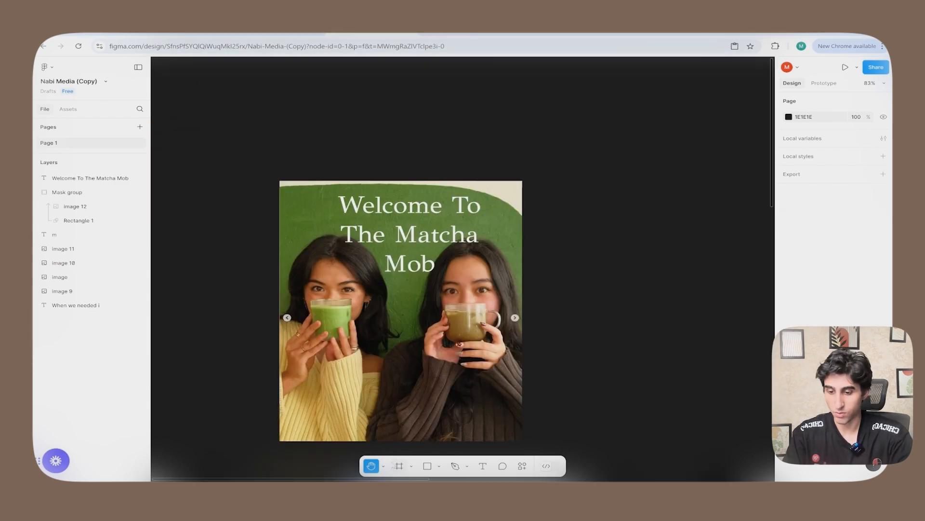
Step: Take "Welcome To" out of the headline and create it as a separate text layer beside the photo
double_click(431, 205)
double_click(430, 205)
key(BackSpace)
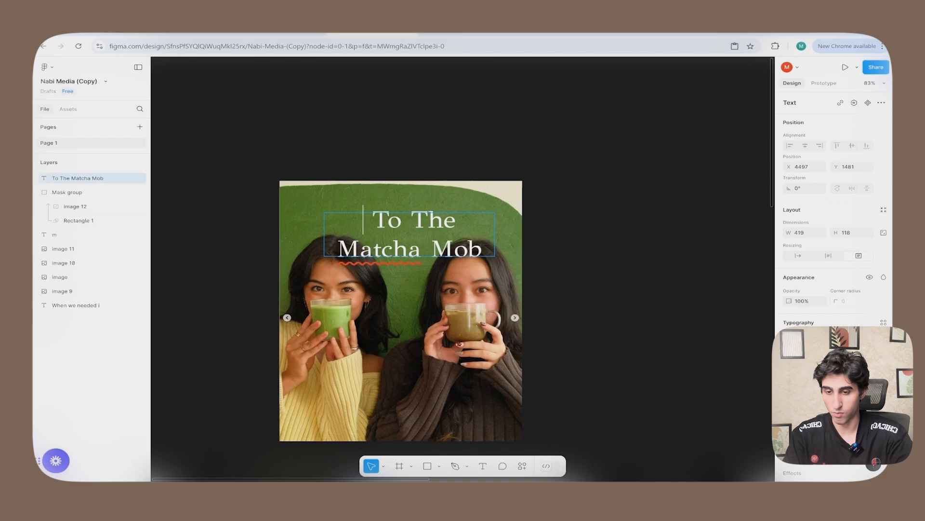
key(Right)
key(Right)
key(Right)
key(Right)
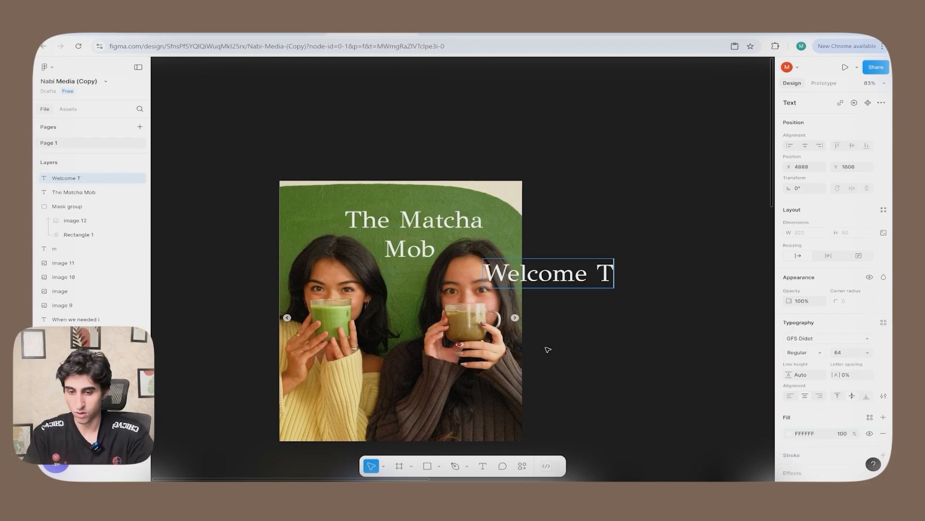
text(o)
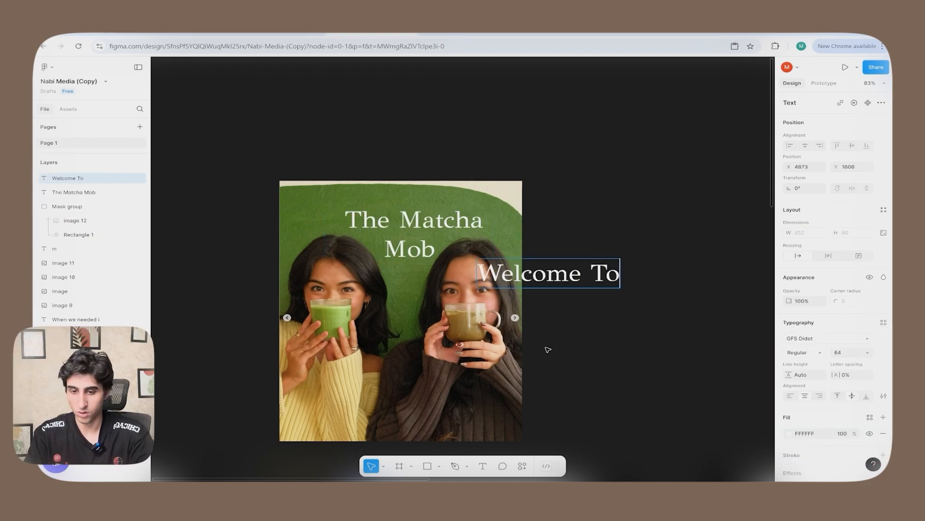
key(Return)
Step: Try the Inter font on the separate "Welcome To" text and set its size to 24
click(813, 338)
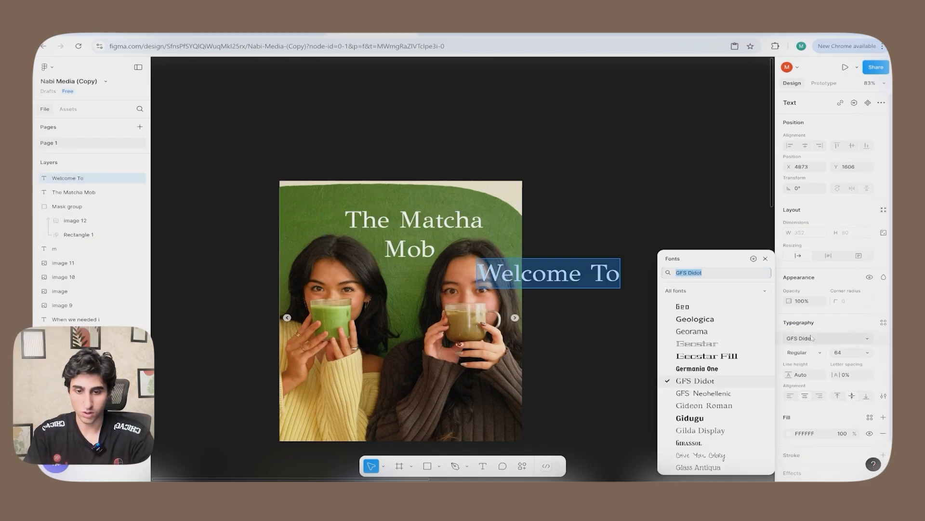
text(inter)
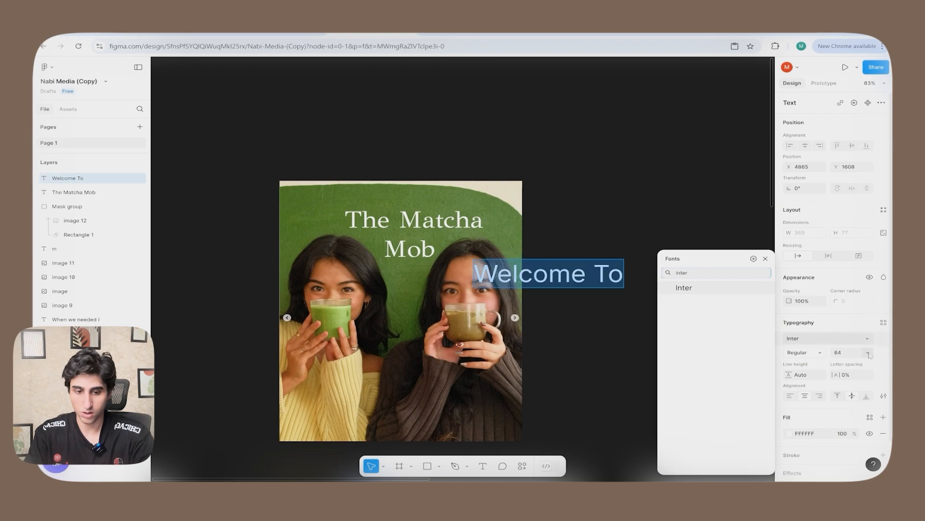
click(863, 353)
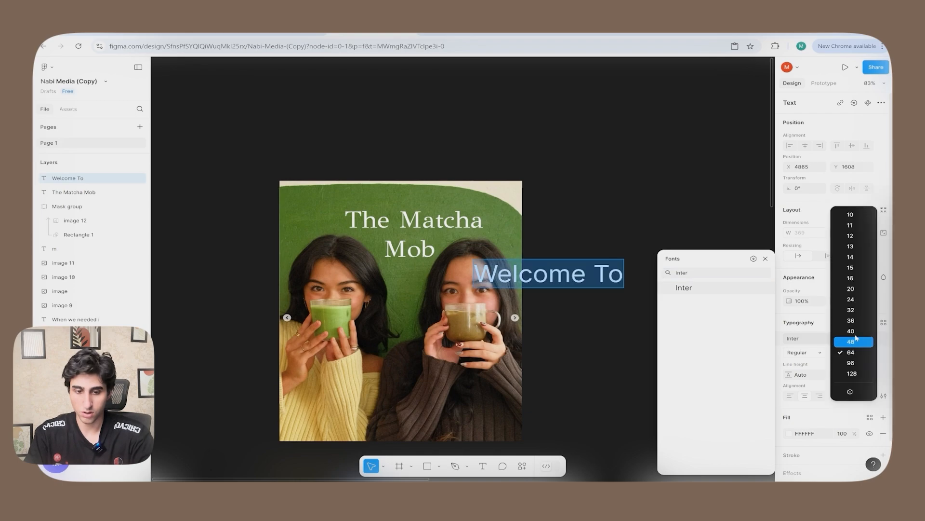
click(850, 299)
click(558, 258)
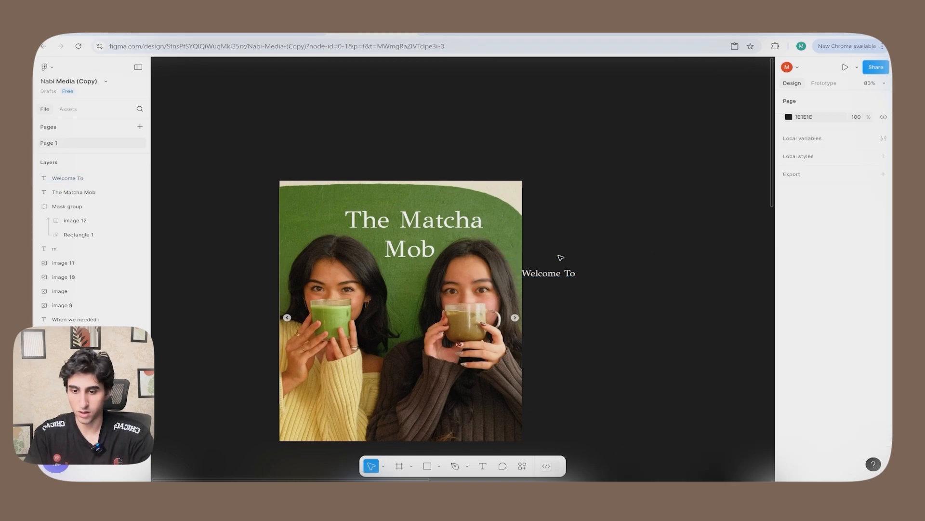
Step: Place the "Welcome To" line just above the "The Matcha Mob" headline and set its font to Inter
drag(553, 271, 413, 199)
click(805, 339)
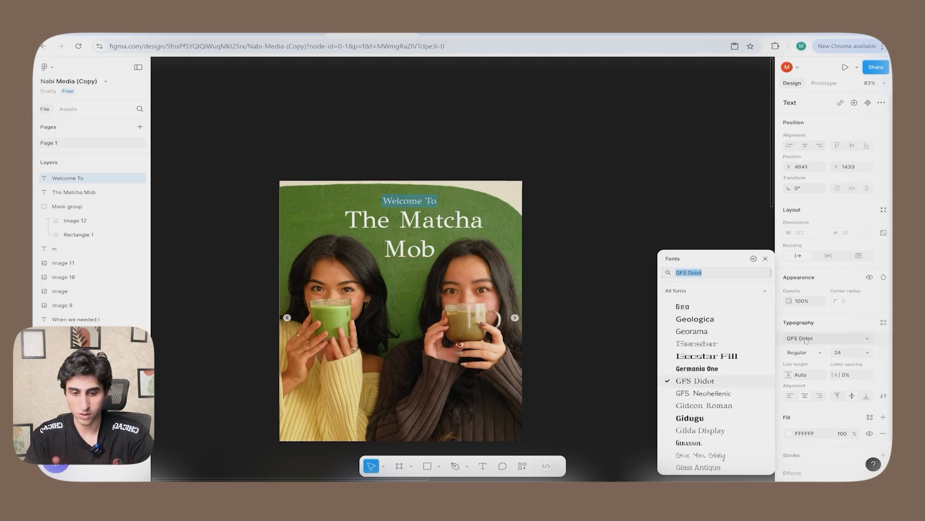
text(inte)
click(724, 291)
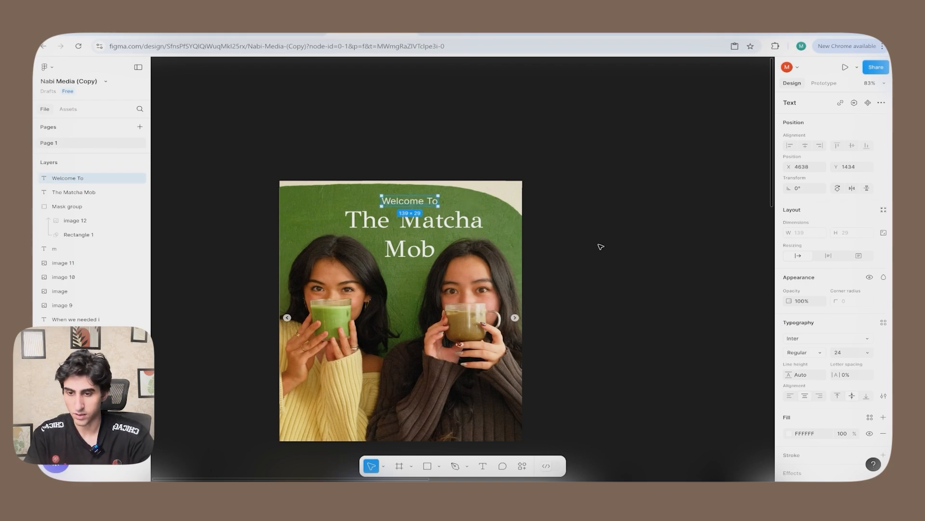
scroll(601, 247, down, 2)
click(446, 206)
drag(445, 206, 441, 195)
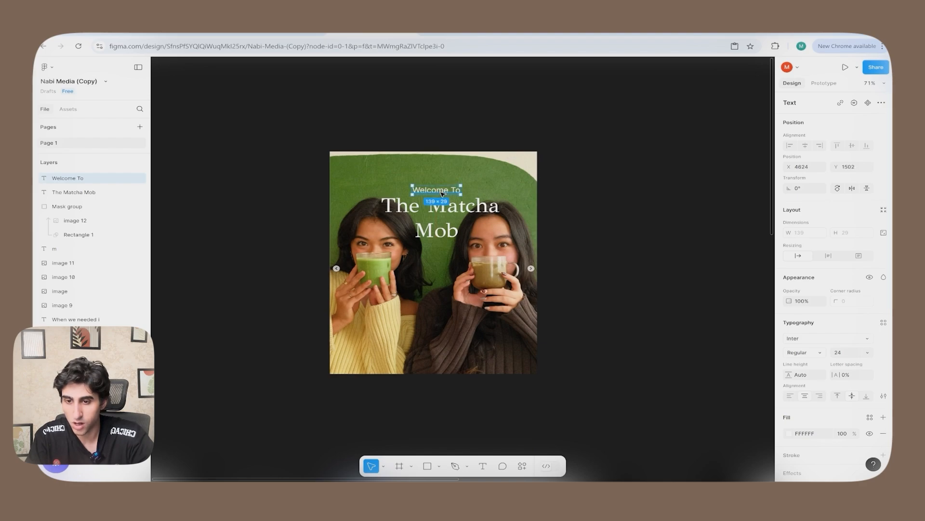
Step: Add a period to the end of the "The Matcha Mob" headline
click(521, 217)
scroll(492, 205, up, 2)
double_click(492, 206)
click(444, 241)
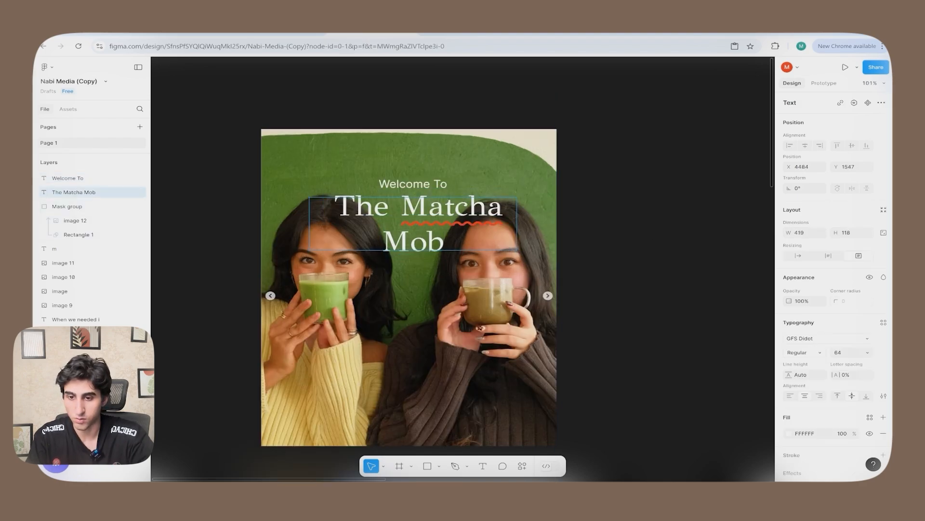
text(.)
click(601, 220)
Step: Set the headline's line height to 64 and bring the "Welcome To" line slightly closer to it
scroll(601, 220, down, 2)
double_click(495, 212)
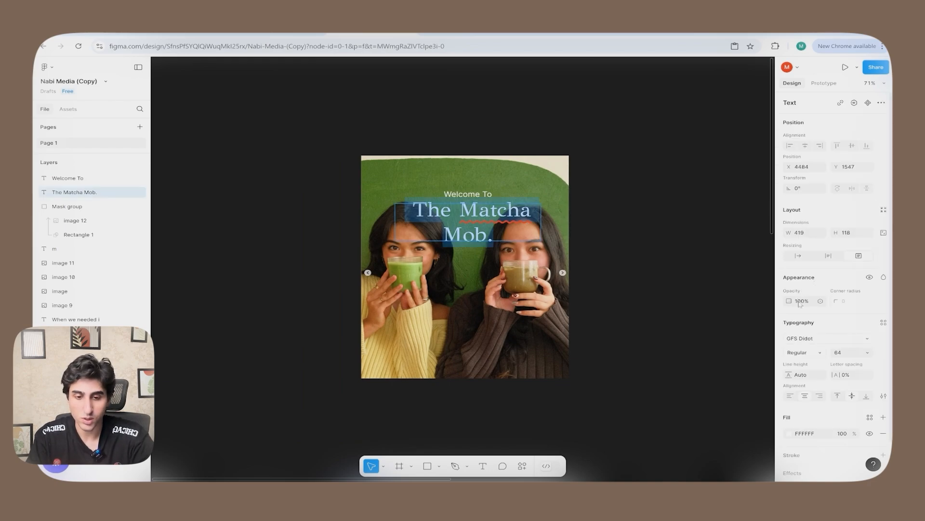
drag(789, 334, 785, 334)
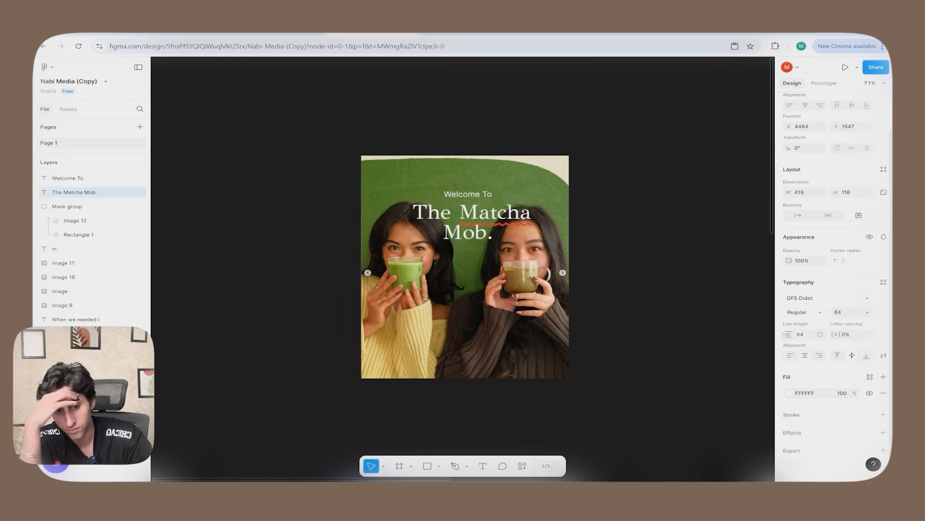
click(696, 215)
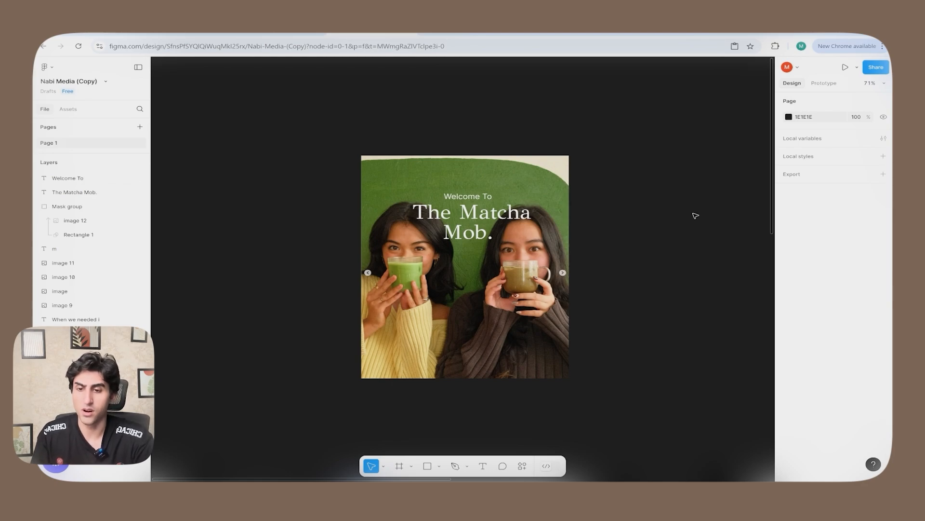
Step: Draw a button rectangle about 419 × 88 across the lower part of the photo with a corner radius of 25
click(427, 467)
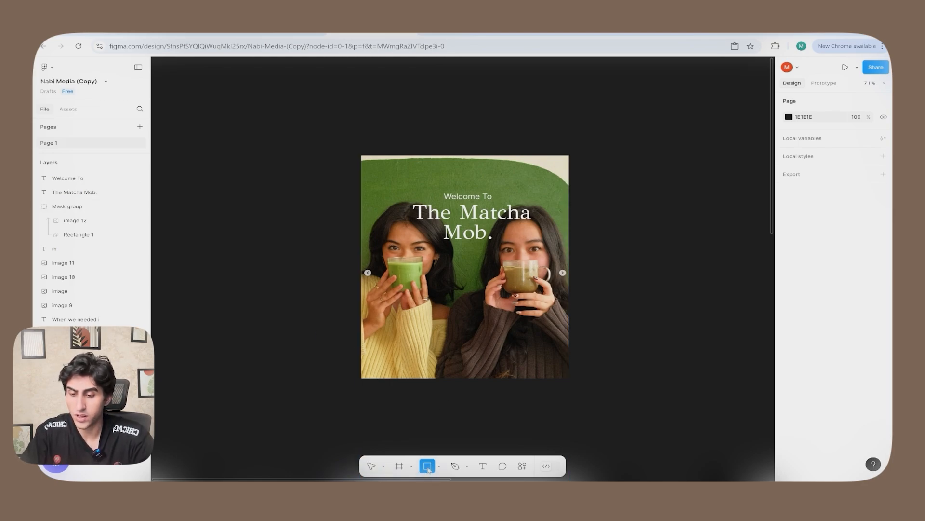
mouse_move(395, 316)
mouse_down()
mouse_move(411, 330)
mouse_move(553, 345)
mouse_move(541, 343)
mouse_up()
drag(837, 278, 217, 261)
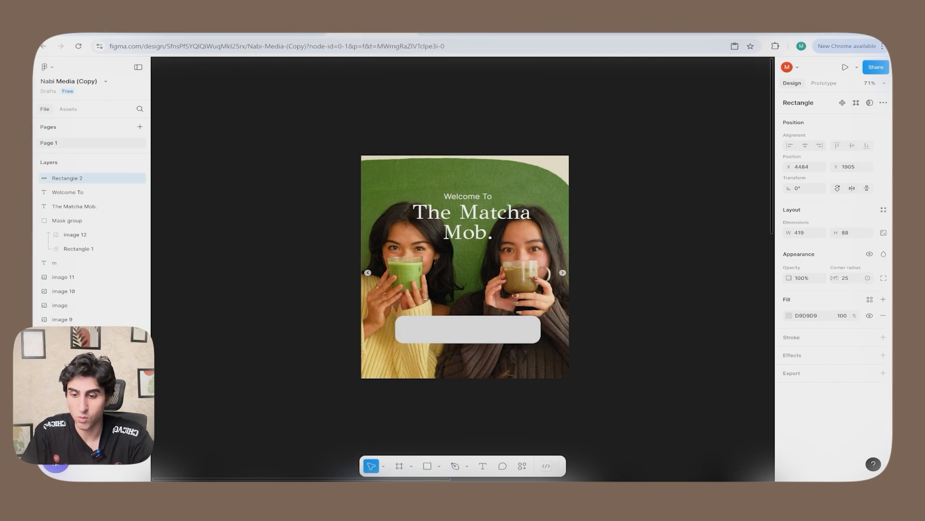
Step: Place a copy of the headline text box over the button rectangle and change its text to "SHOP NOW"
click(456, 225)
text(SHOP)
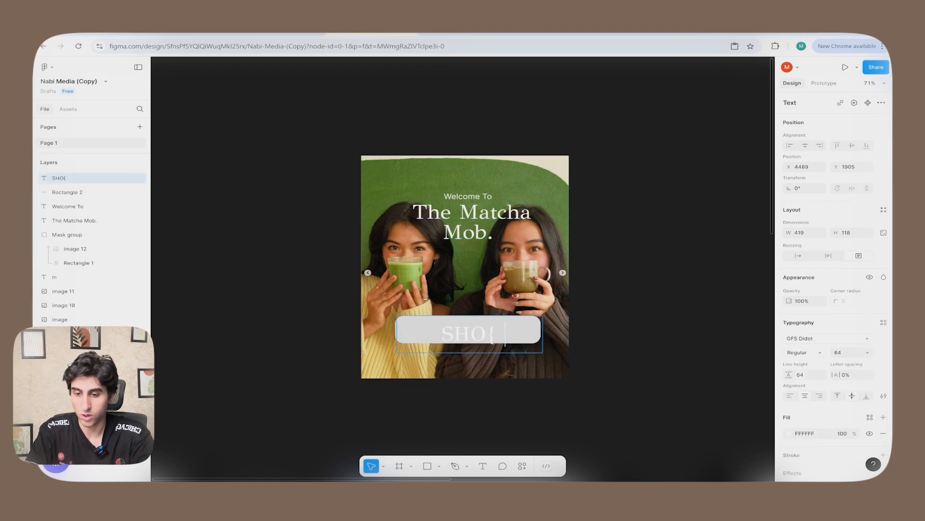
text( NOW)
Step: Set the "SHOP NOW" label to Inter Bold at size 32 and centre it on the button rectangle
key(ctrl+a)
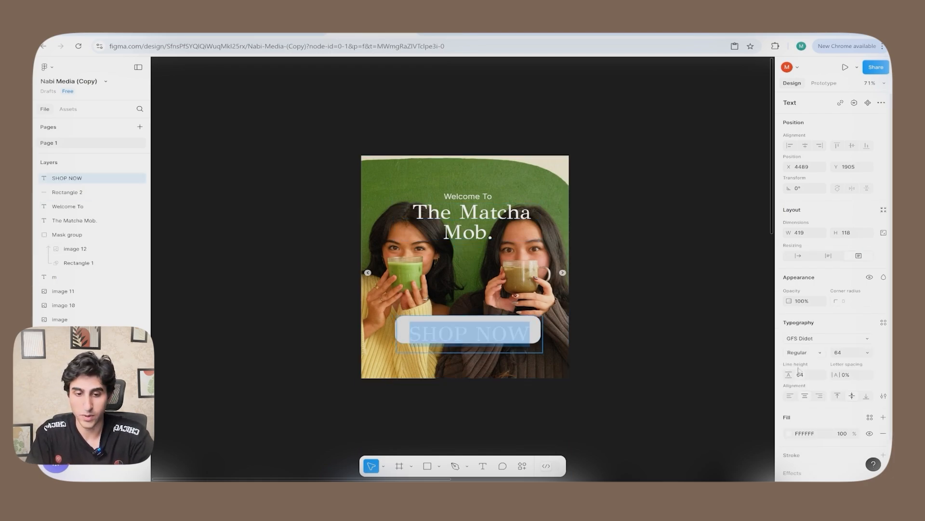
click(828, 338)
text(Inter)
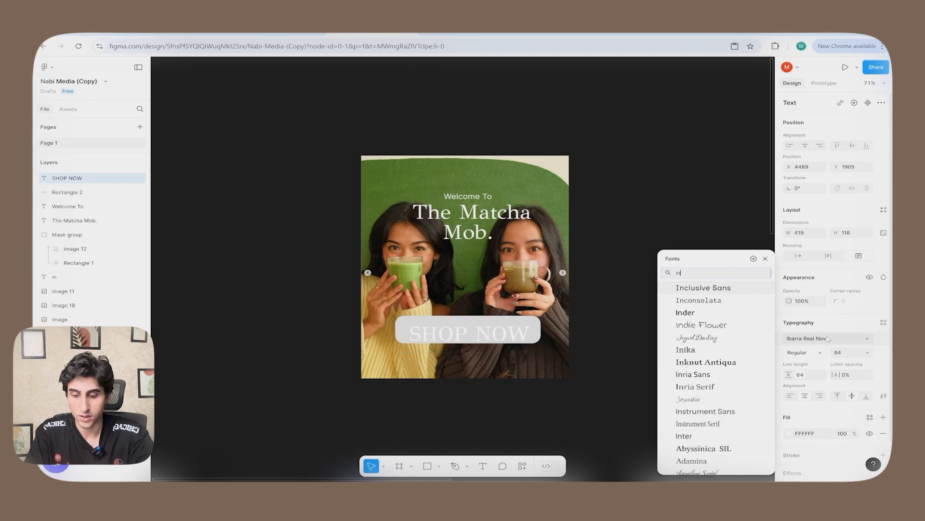
key(Return)
double_click(511, 333)
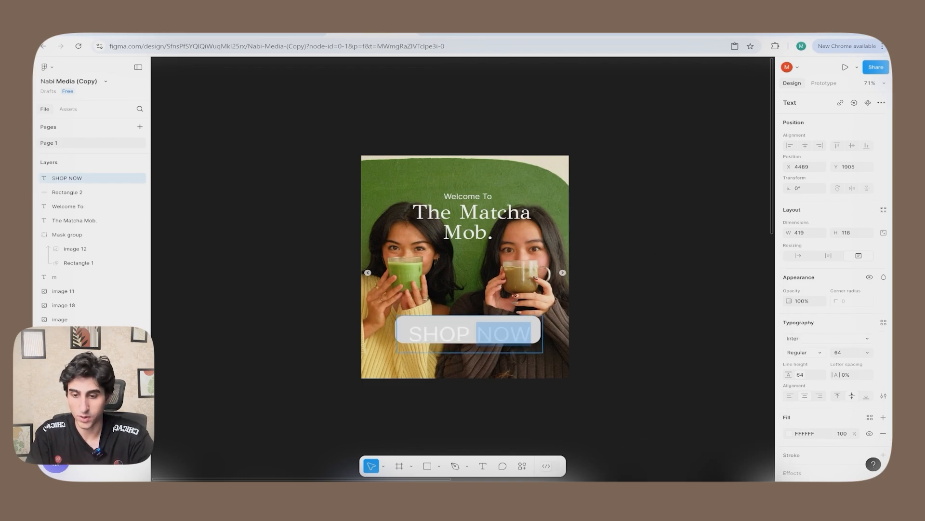
key(ctrl+a)
click(868, 354)
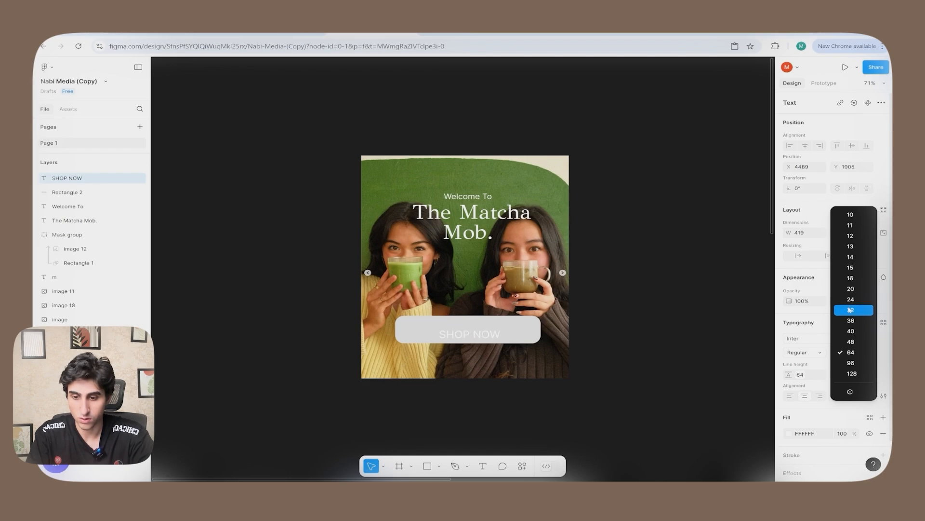
click(851, 310)
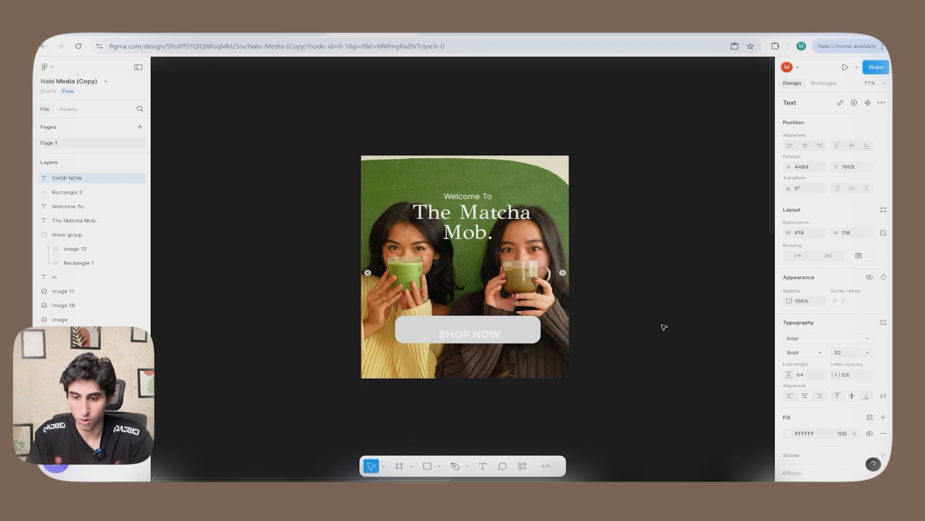
drag(458, 333, 455, 328)
Step: Fill the button rectangle with white (FFFFFF) and colour the "SHOP NOW" label black
click(417, 327)
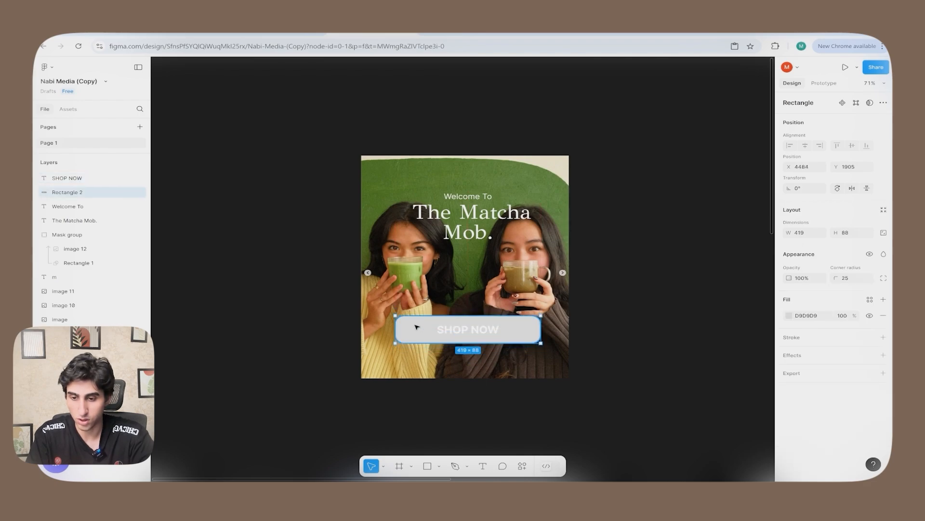
click(792, 316)
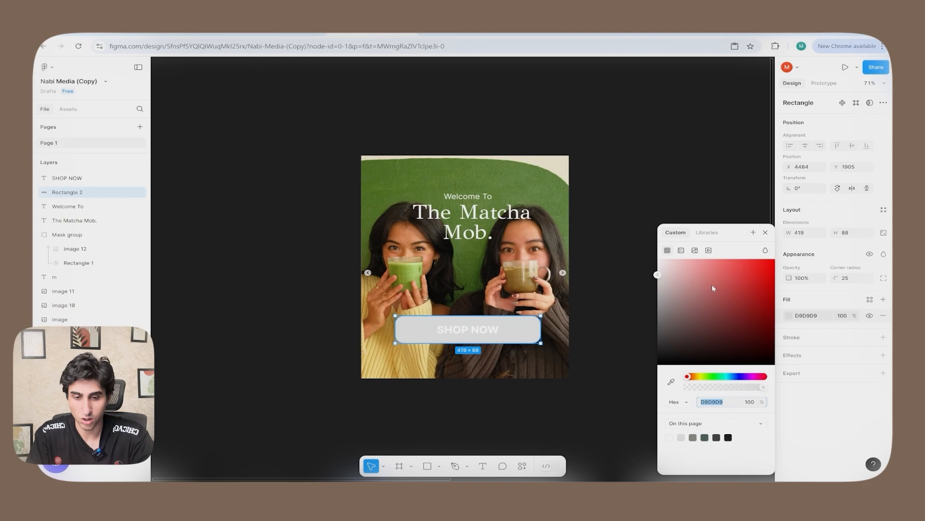
click(673, 382)
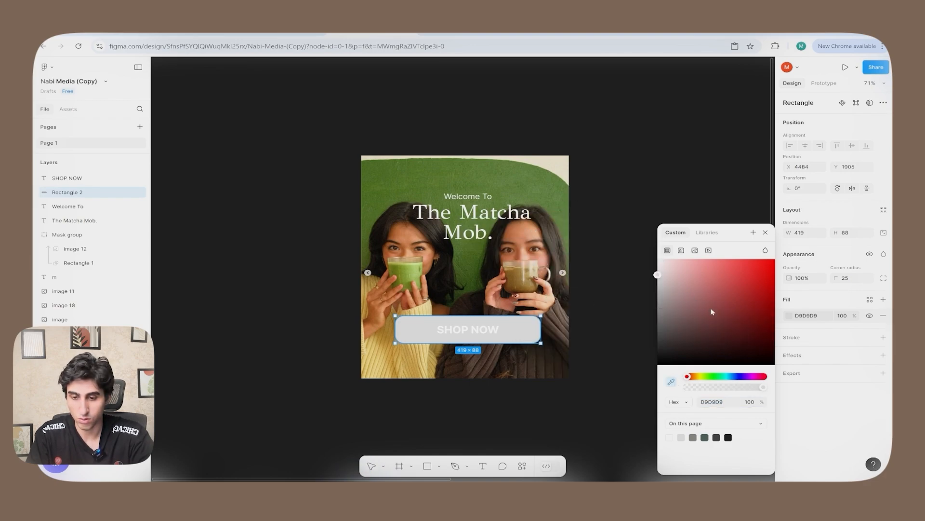
drag(712, 311, 622, 221)
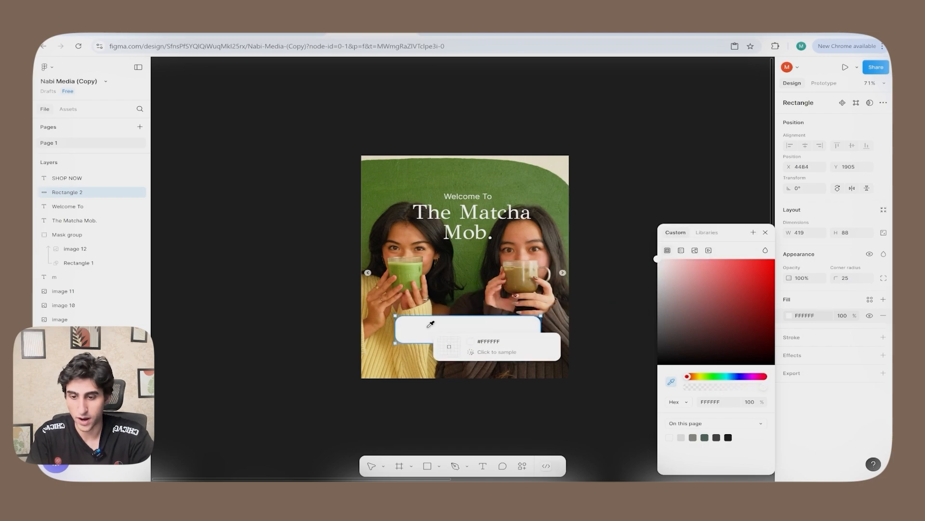
key(Escape)
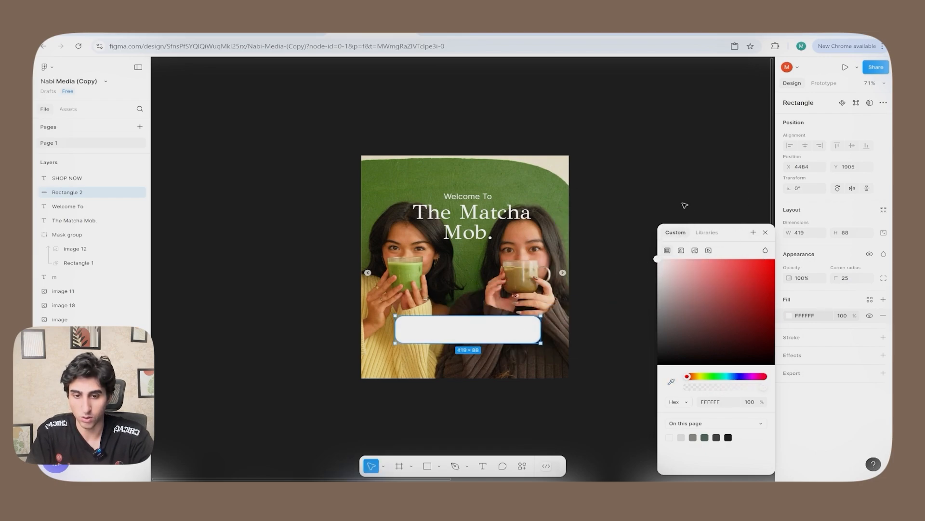
double_click(453, 329)
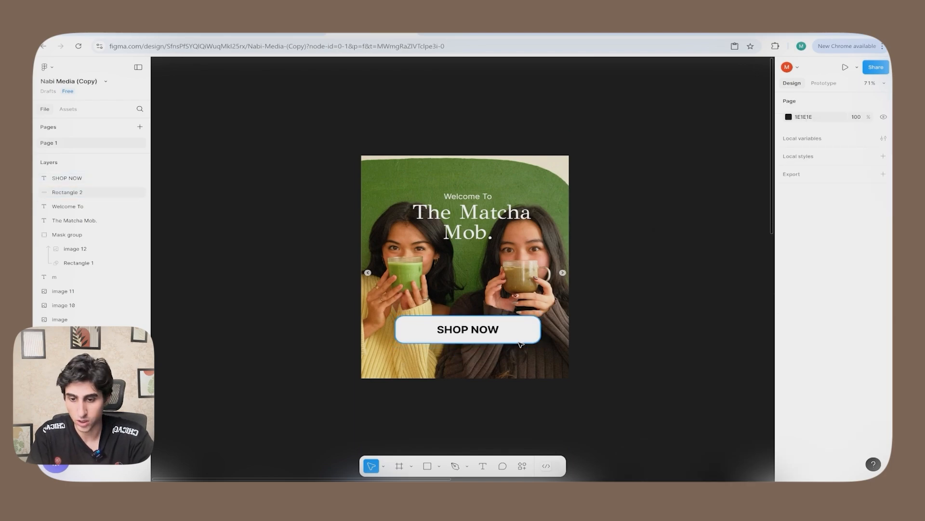
Step: Add an inside stroke in black (000000) with a weight of 1 to the button rectangle
click(531, 334)
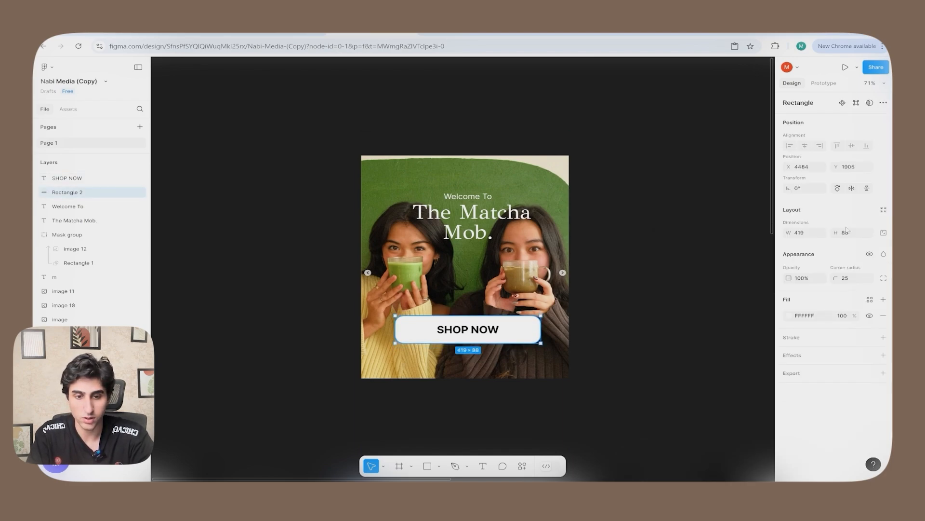
click(818, 339)
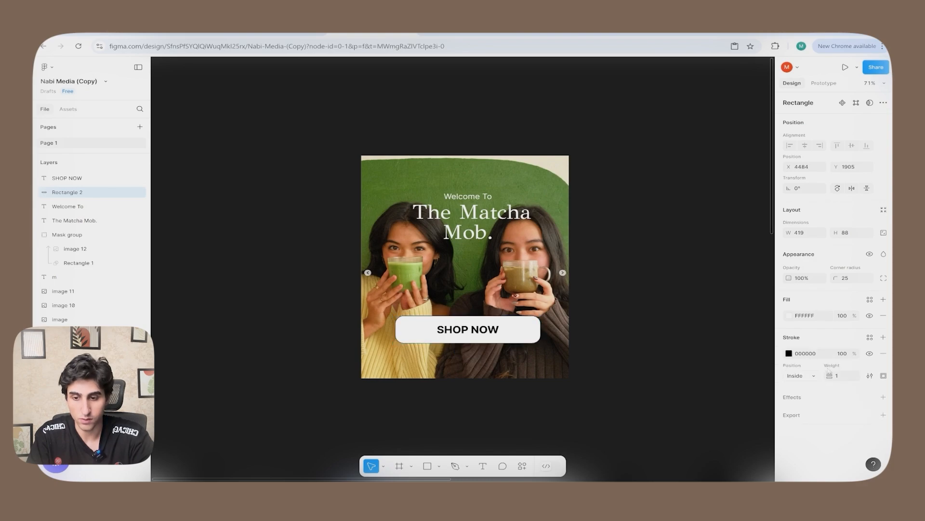
Step: Set the button rectangle's stroke weight to 5 and reshape it into a pill about 510 × 79 with corner radius 132
click(848, 377)
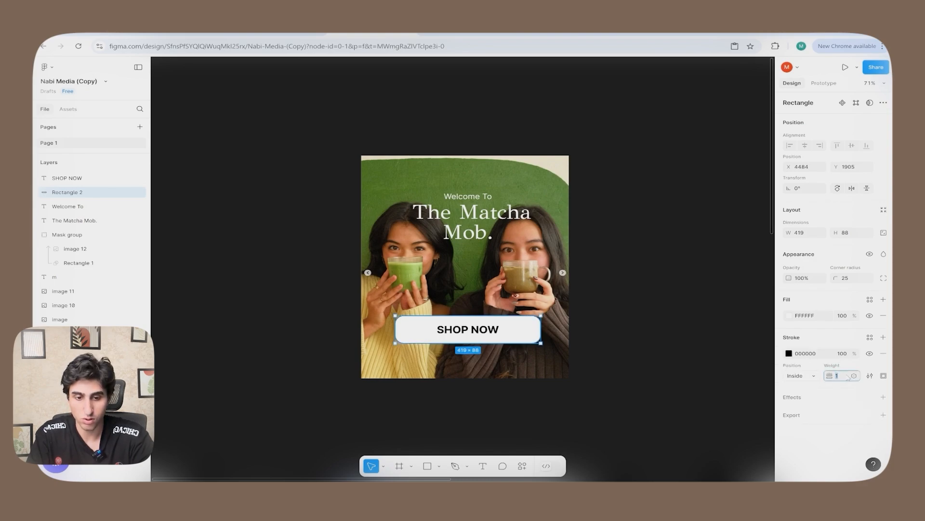
text(5)
click(687, 350)
scroll(686, 349, up, 2)
right_click(626, 325)
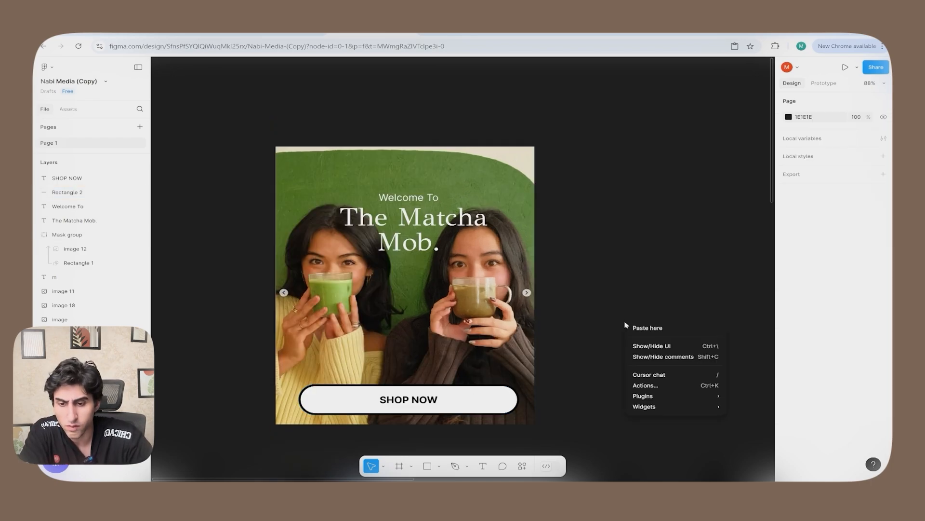
click(608, 273)
key(space)
drag(606, 271, 671, 203)
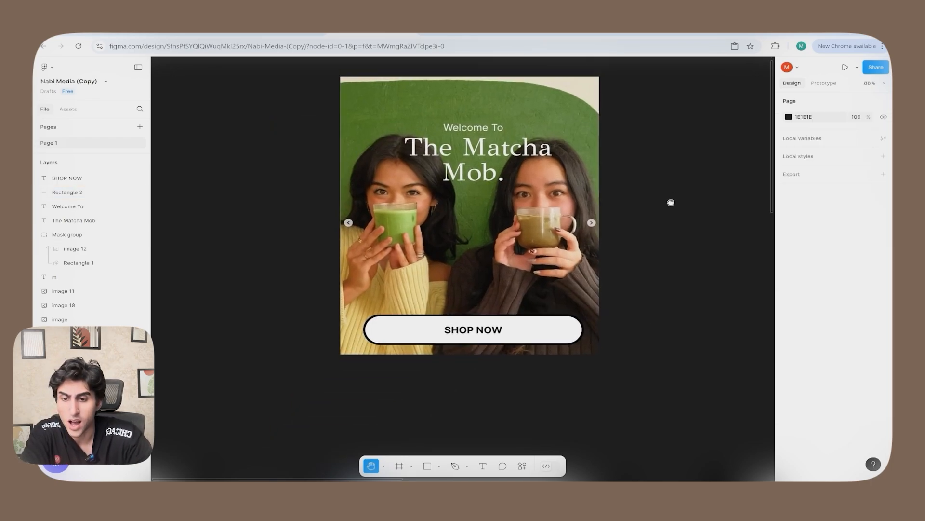
Step: Switch to the Instagram post and take a screen capture of the full photo of the two women holding matcha drinks
click(661, 35)
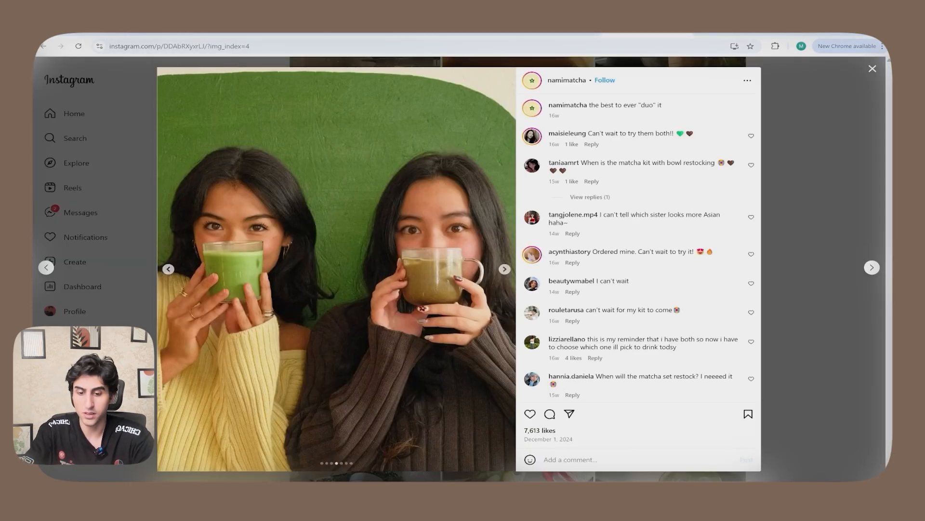
key(super+shift+s)
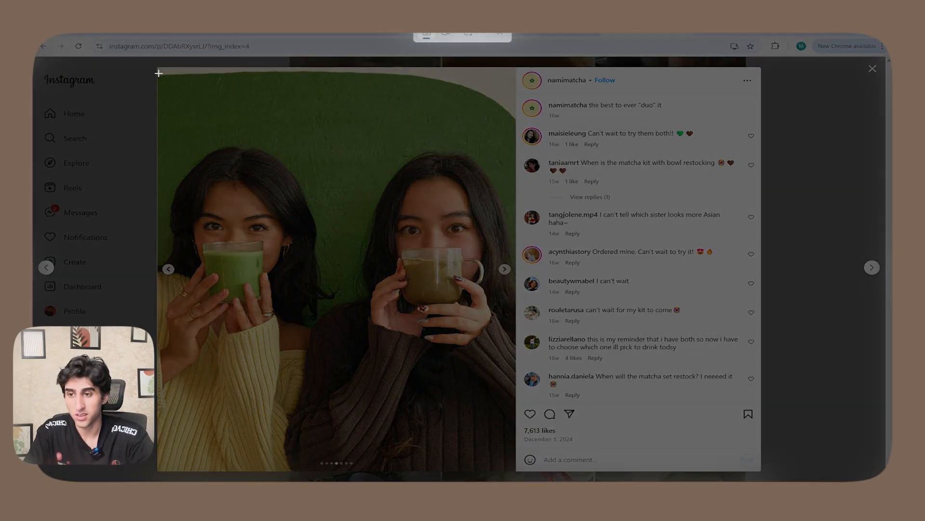
drag(158, 67, 515, 473)
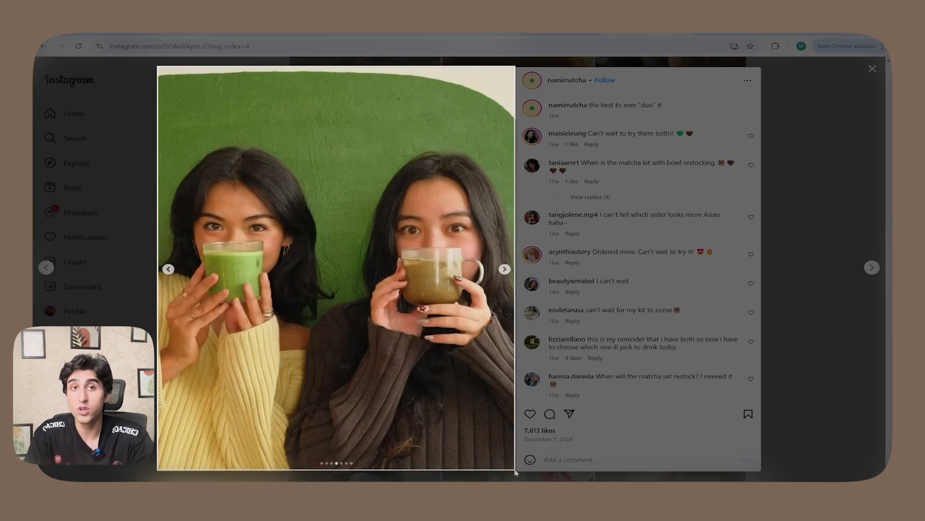
drag(515, 473, 516, 473)
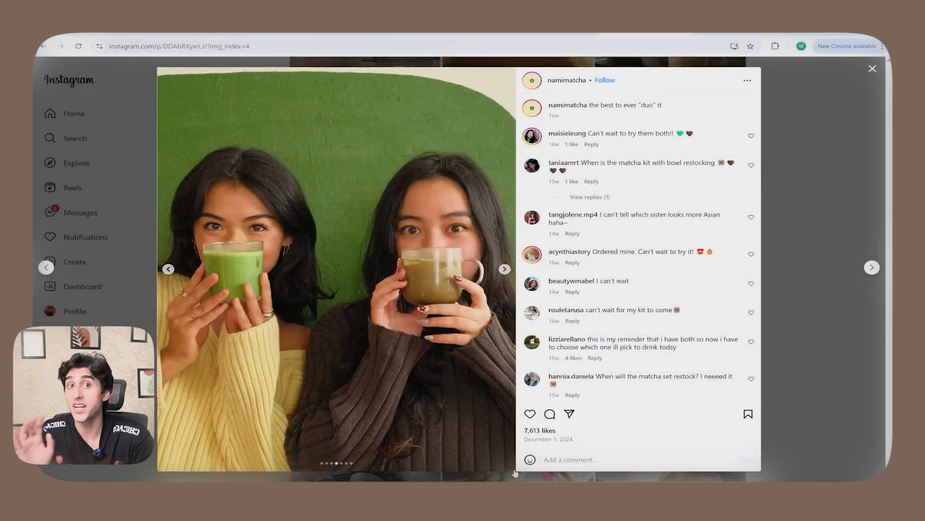
click(84, 41)
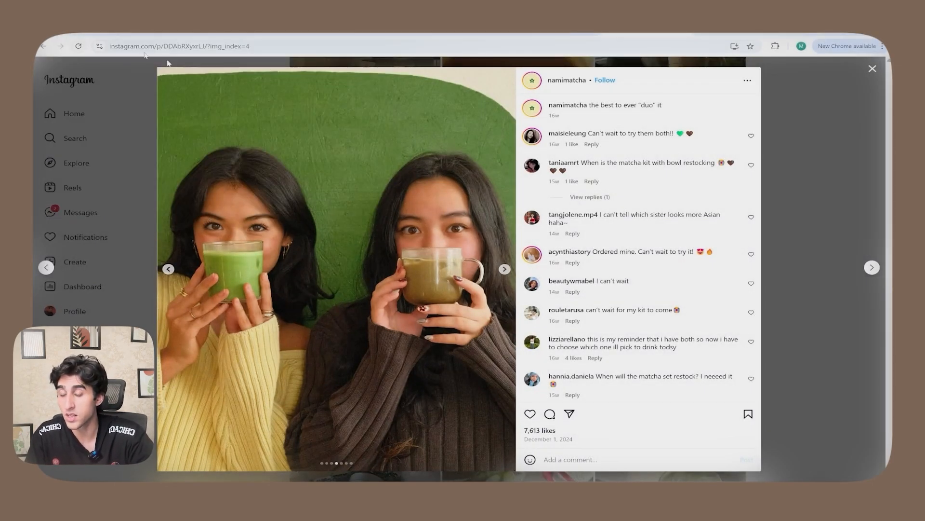
drag(157, 66, 518, 473)
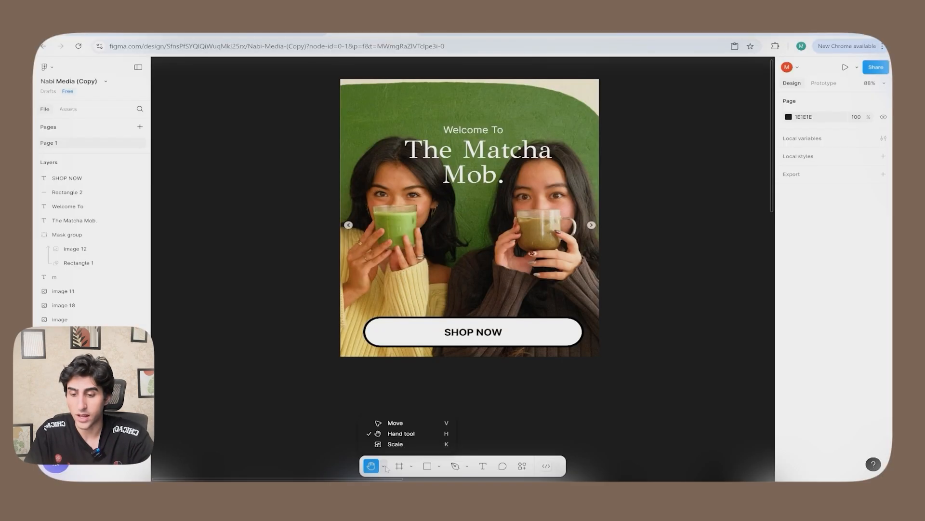
Step: Replace the hero photo inside the mask group with the captured image and stretch its bottom edge slightly downward
click(464, 192)
click(459, 212)
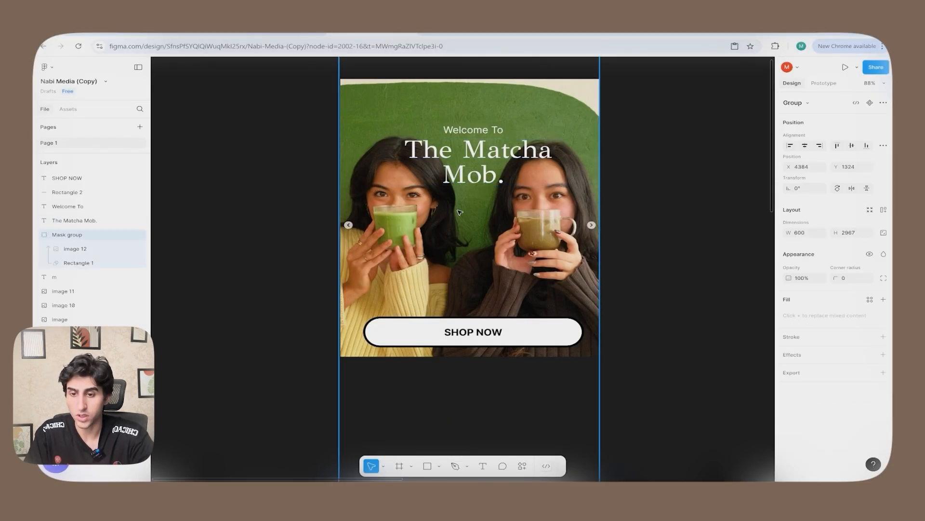
click(459, 212)
key(ctrl+v)
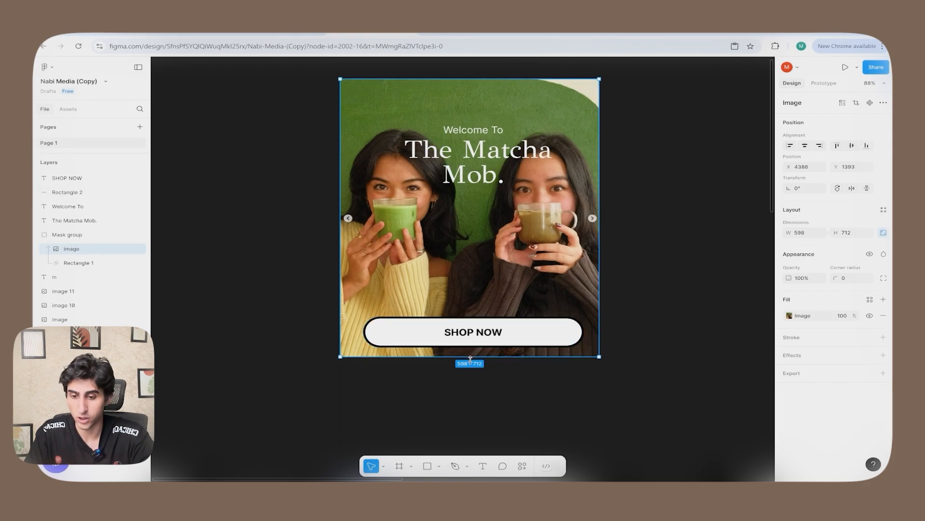
mouse_move(468, 357)
mouse_down()
mouse_move(467, 375)
mouse_move(466, 367)
mouse_up()
click(538, 402)
scroll(668, 399, down, 2)
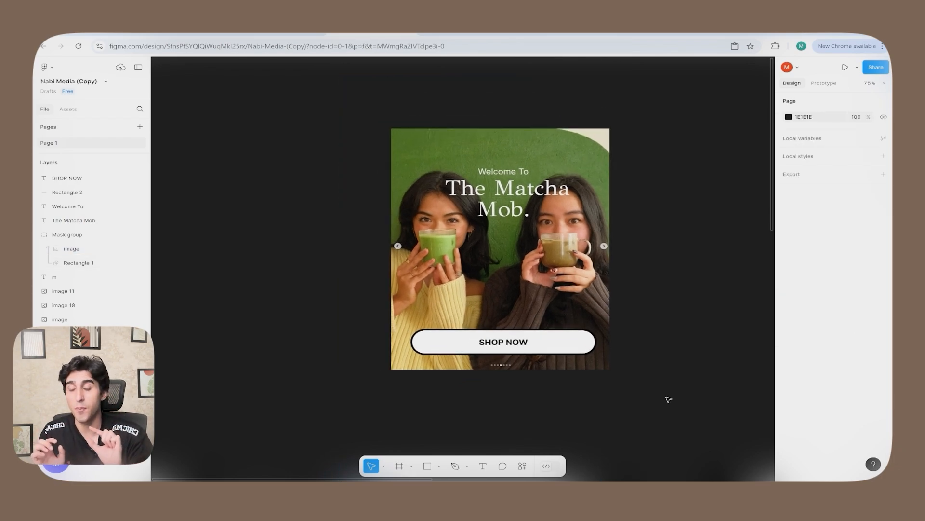
Step: Shrink the button rectangle proportionally to about 437 × 69 and centre it behind the "SHOP NOW" label
click(589, 345)
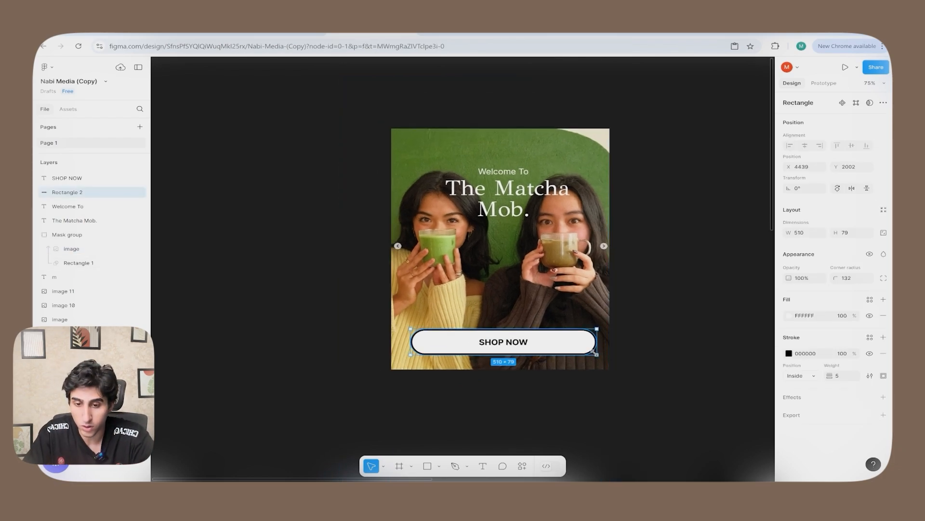
drag(595, 354, 570, 352)
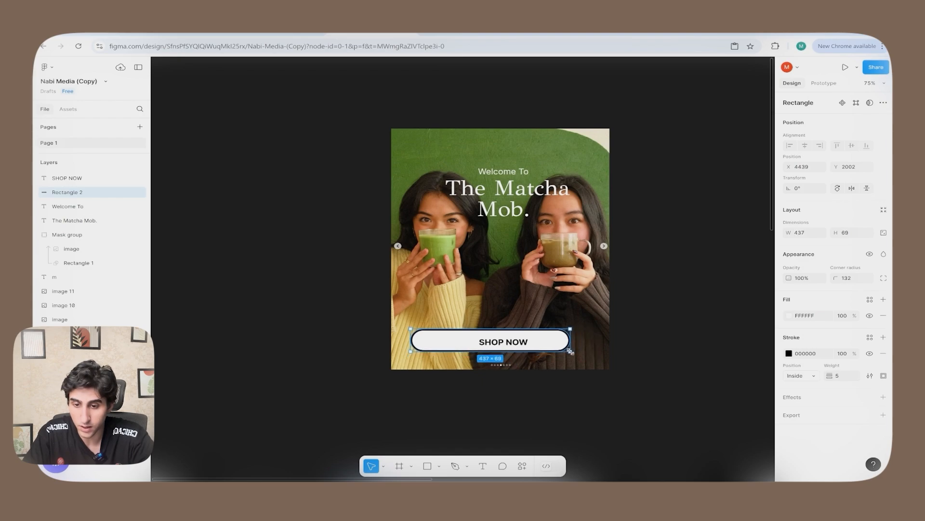
mouse_move(516, 342)
mouse_down()
mouse_move(501, 342)
mouse_move(546, 343)
mouse_move(530, 345)
mouse_up()
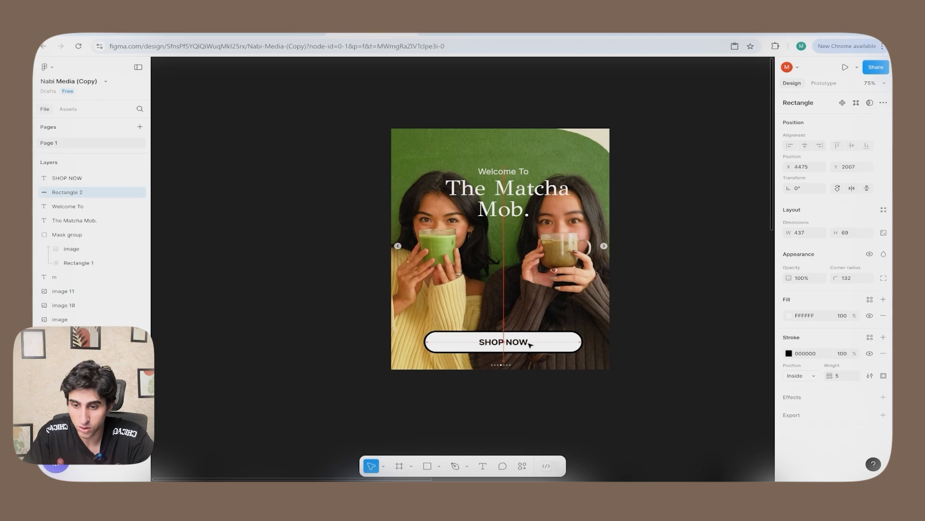
click(769, 360)
Step: Check the next section's copy in the Google Docs brief and draw a rectangle about 597 × 815 directly below the hero photo
drag(682, 349, 670, 223)
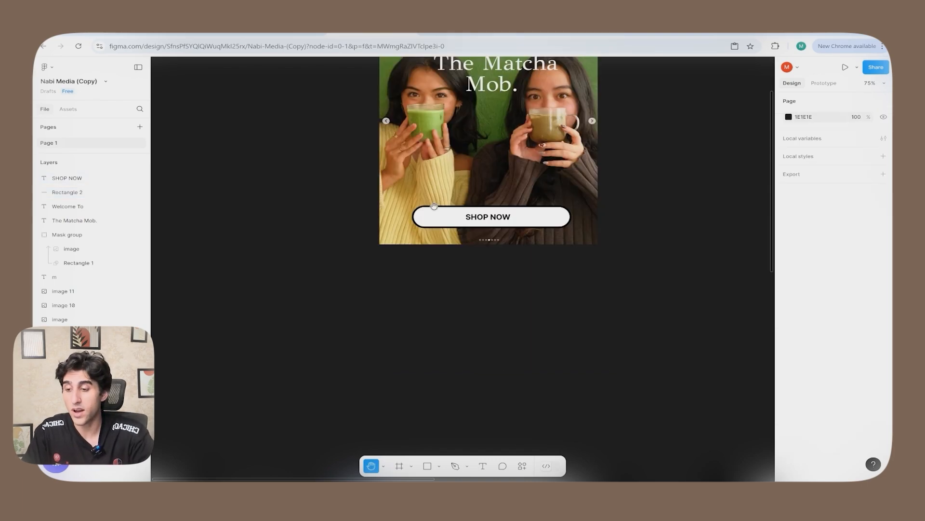
key(ctrl+Tab)
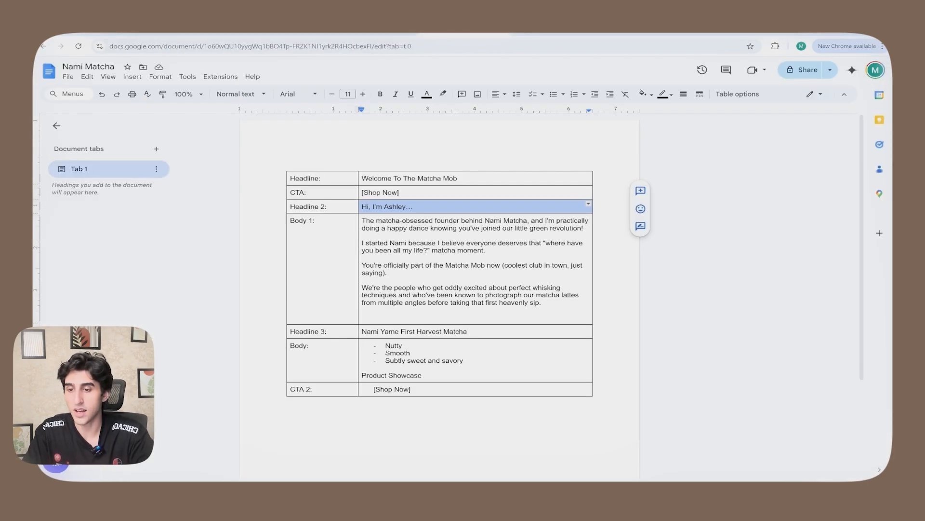
key(ctrl+shift+Tab)
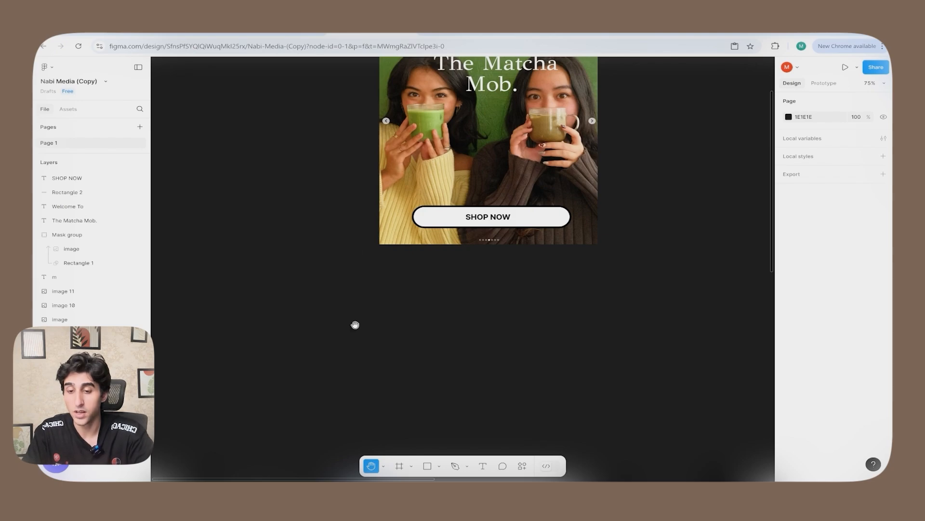
click(427, 466)
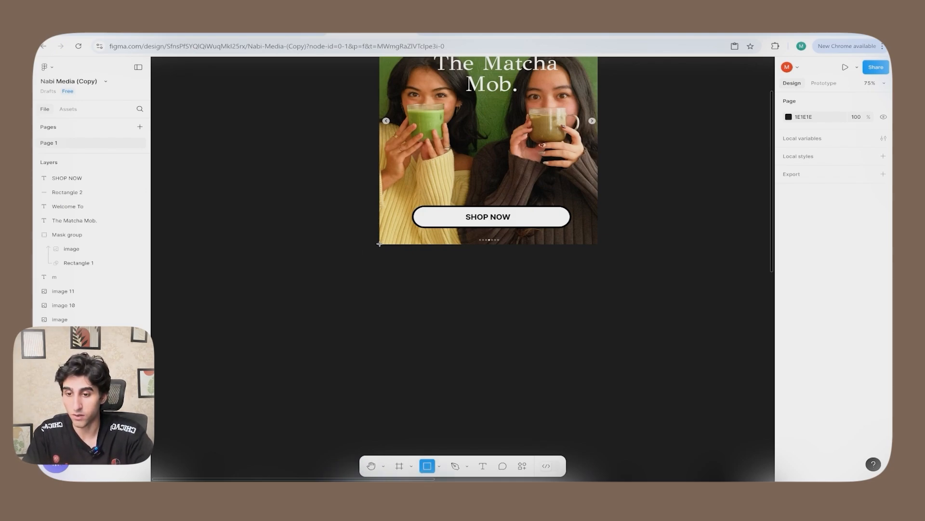
drag(378, 244, 598, 434)
click(673, 349)
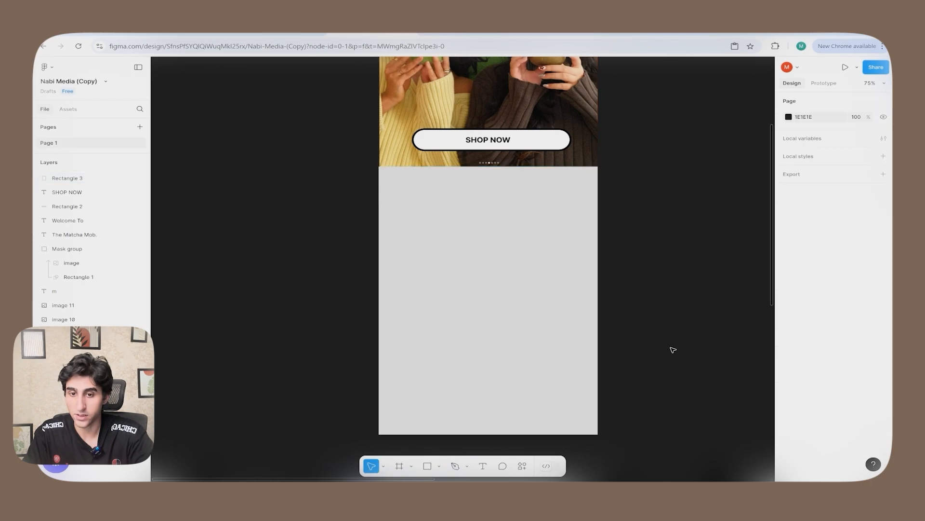
Step: Move the new section rectangle into the mask group, above the hero image layer
click(70, 178)
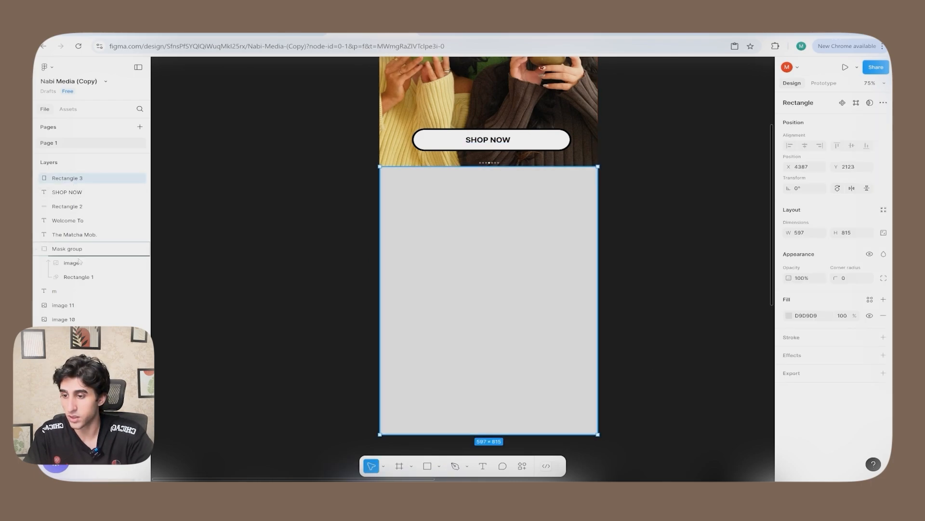
drag(79, 261, 79, 258)
click(664, 231)
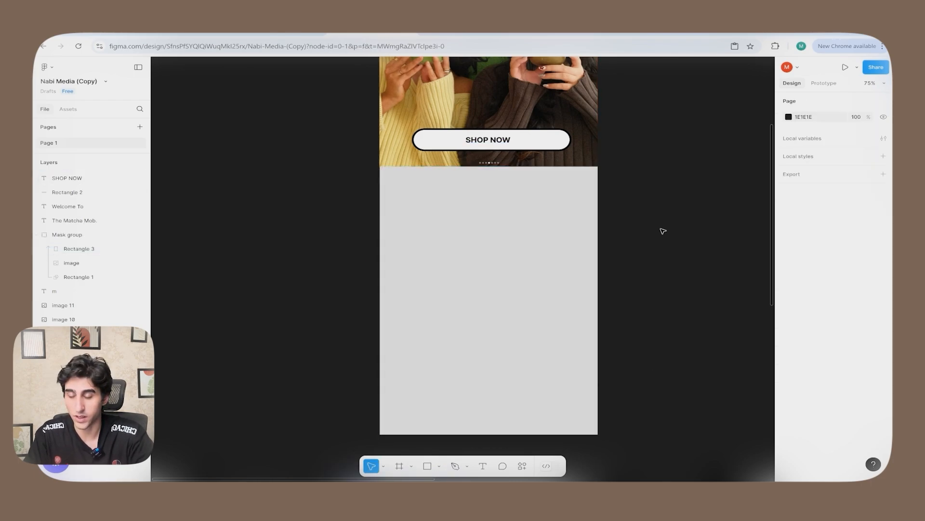
Step: Copy the 45 × 87 cream colour sample from the brand reference area and place the copy next to the email design
scroll(651, 221, down, 2)
drag(651, 219, 276, 293)
drag(628, 325, 397, 285)
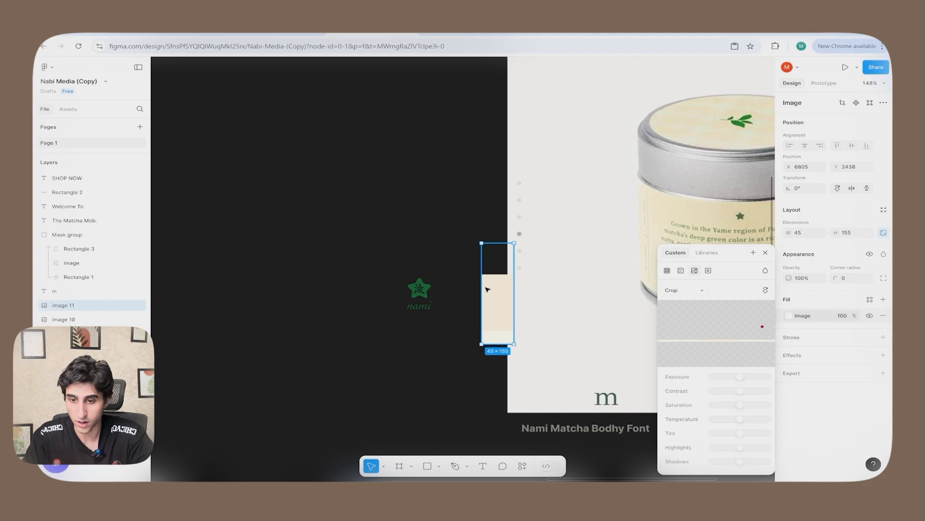
scroll(383, 294, down, 4)
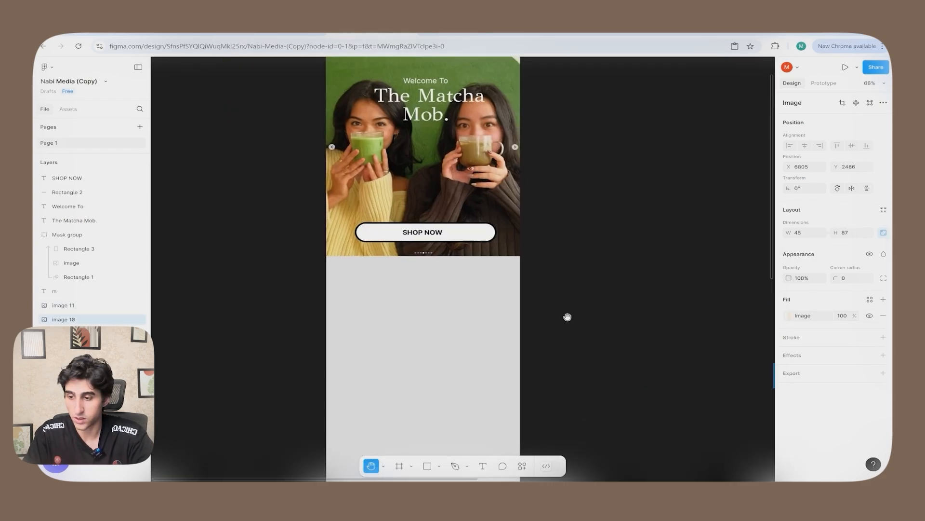
click(385, 466)
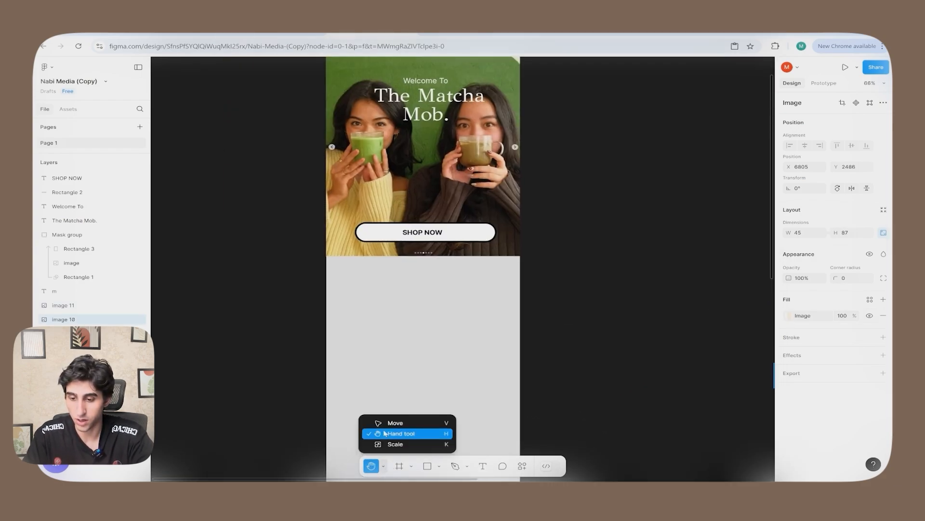
click(385, 423)
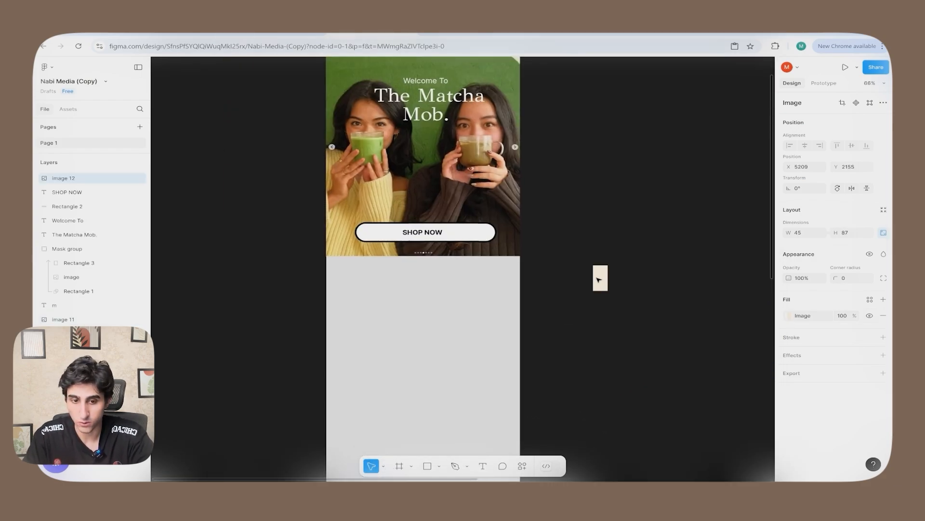
drag(598, 278, 600, 280)
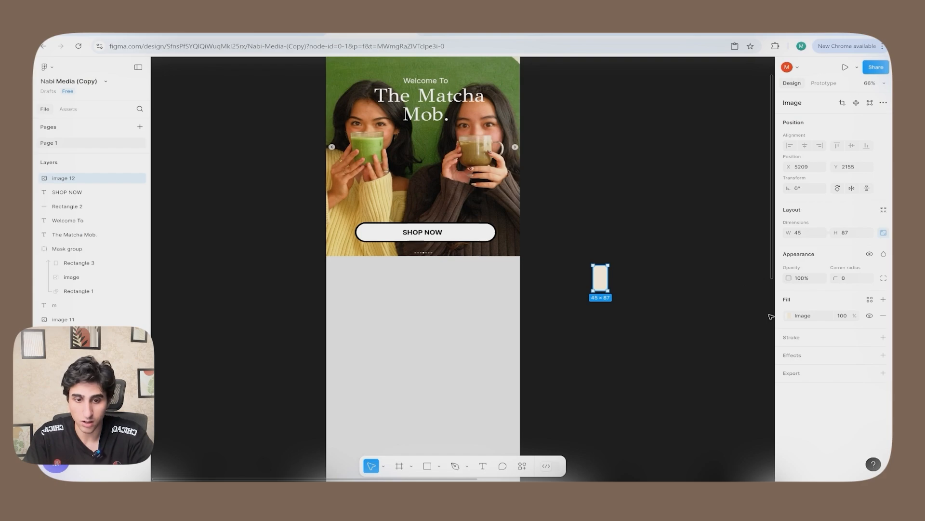
Step: Fill the rectangle below the hero with the cream colour picked from the copied sample
click(793, 319)
click(486, 336)
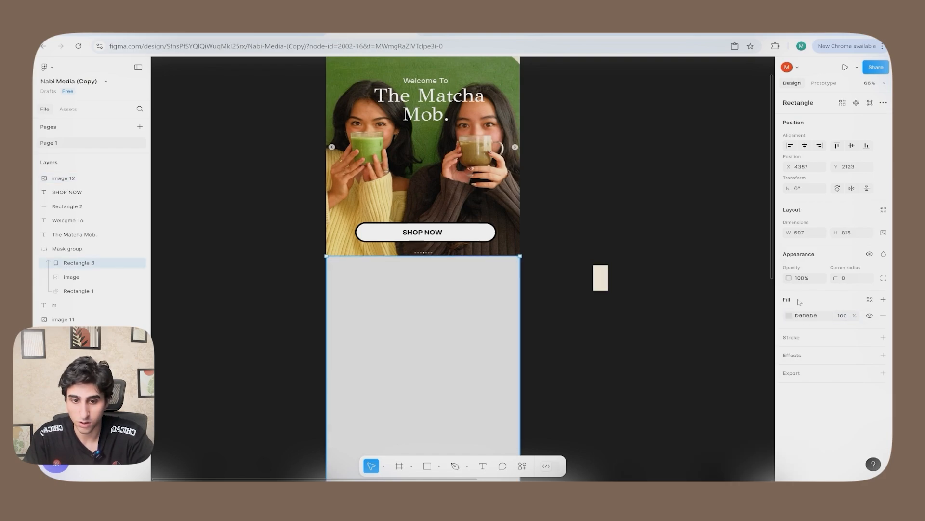
click(793, 314)
click(670, 381)
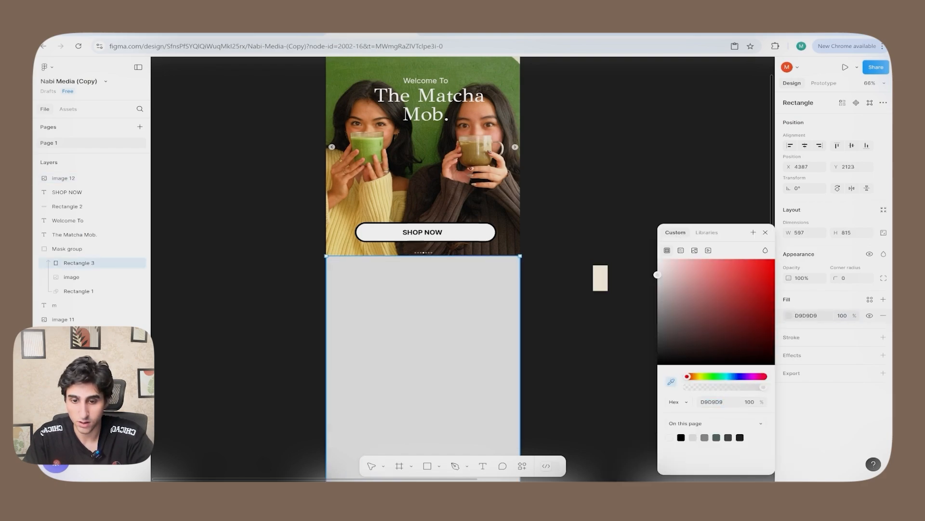
click(603, 281)
click(576, 207)
scroll(575, 207, down, 1)
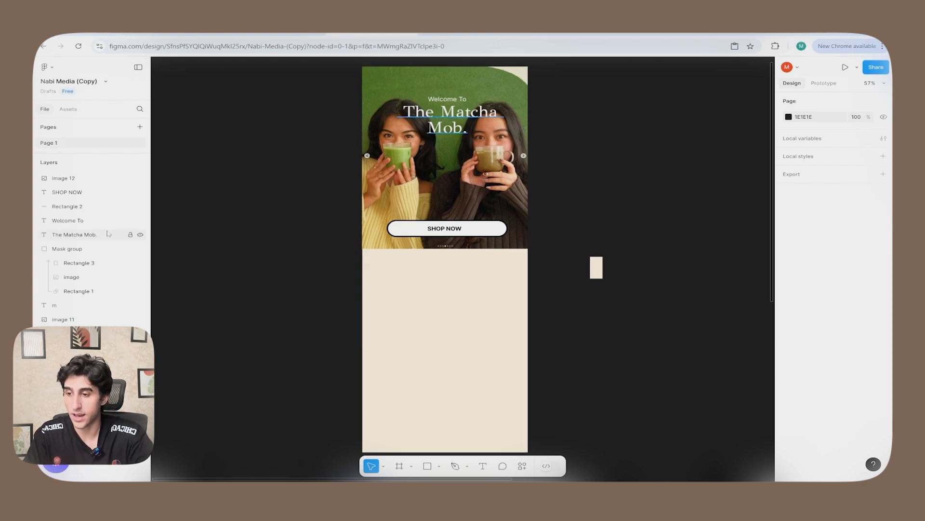
Step: Place a copy of "The Matcha Mob." headline in the cream section, reworded as the founder's greeting, widened to about 488 and centred
click(455, 112)
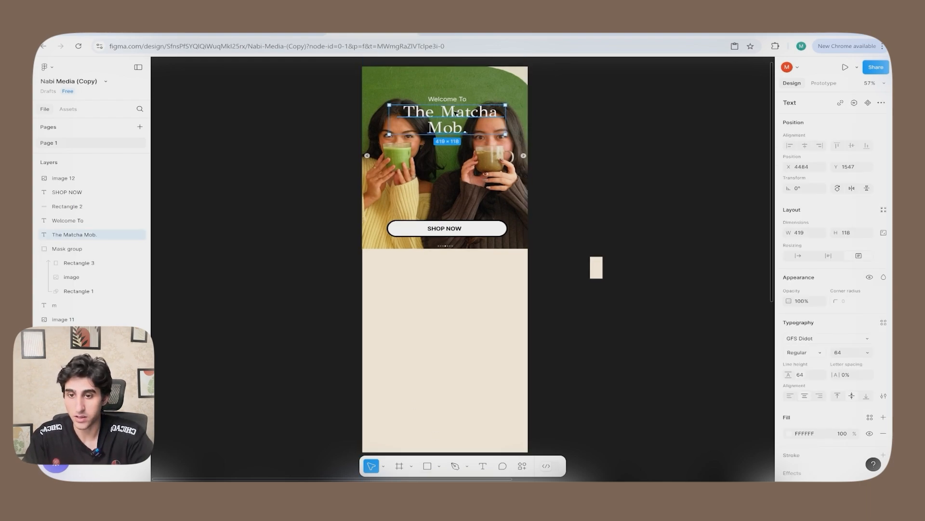
alt+drag(455, 113, 470, 273)
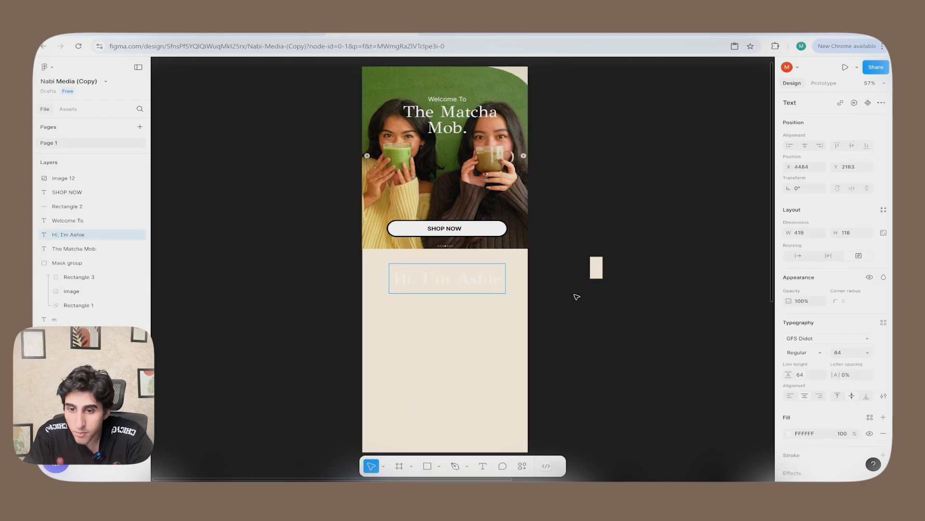
key(Escape)
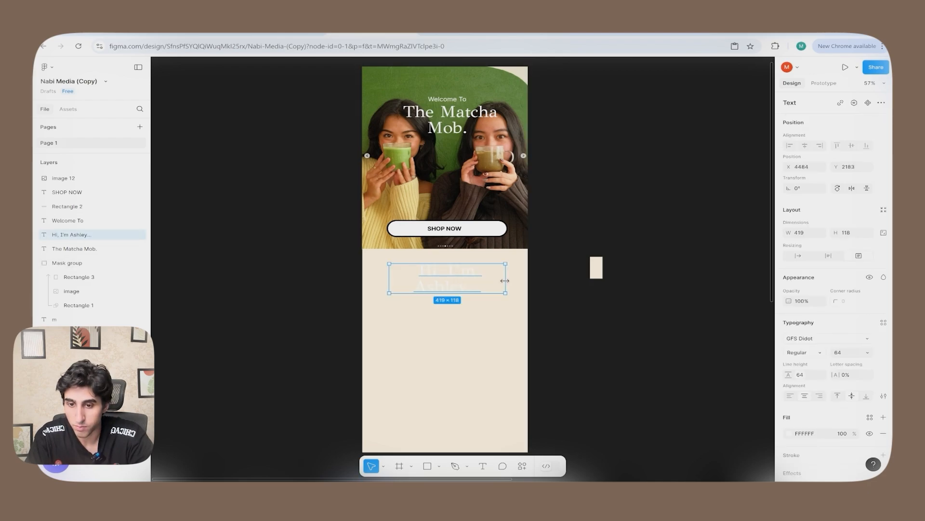
drag(506, 278, 525, 276)
drag(464, 277, 465, 272)
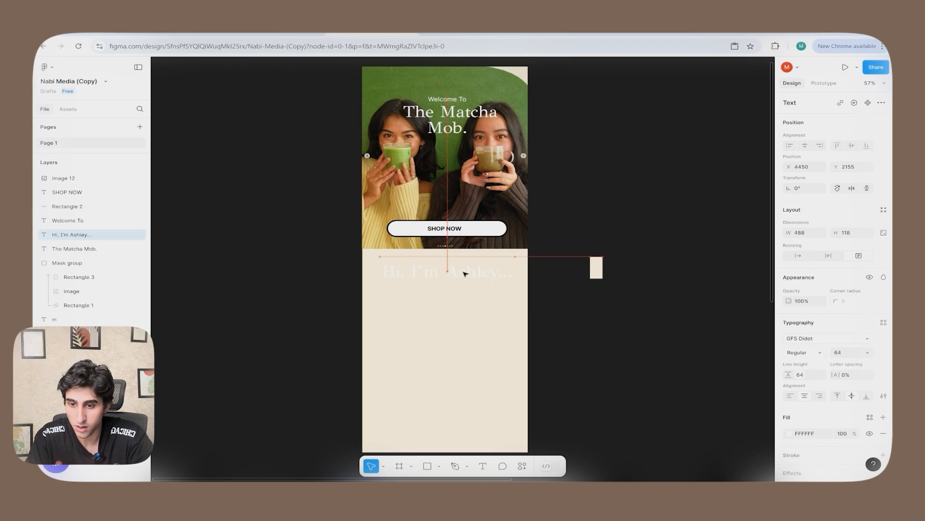
Step: Copy the dark green text colour 4B6057 from the "m" body-font sample in the brand reference area
key(Return)
text(ha Bodhy Font)
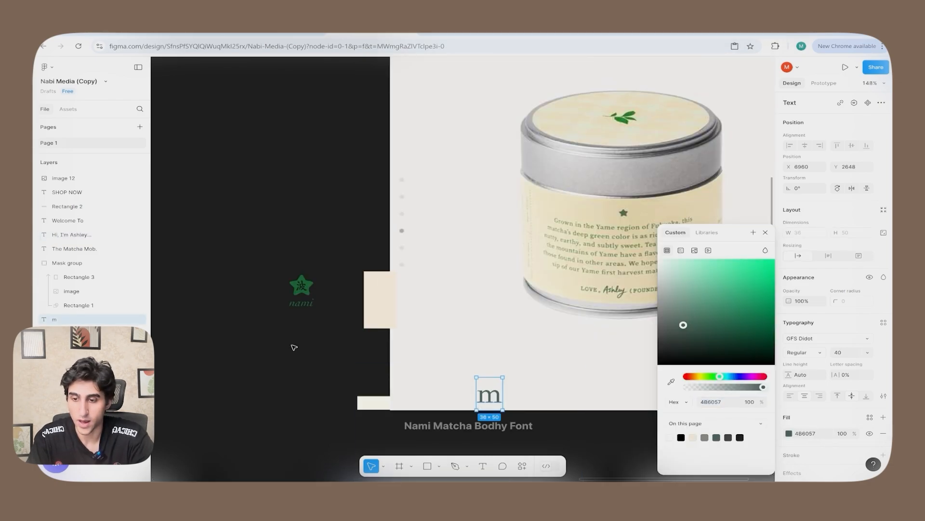
click(293, 347)
scroll(294, 347, down, 5)
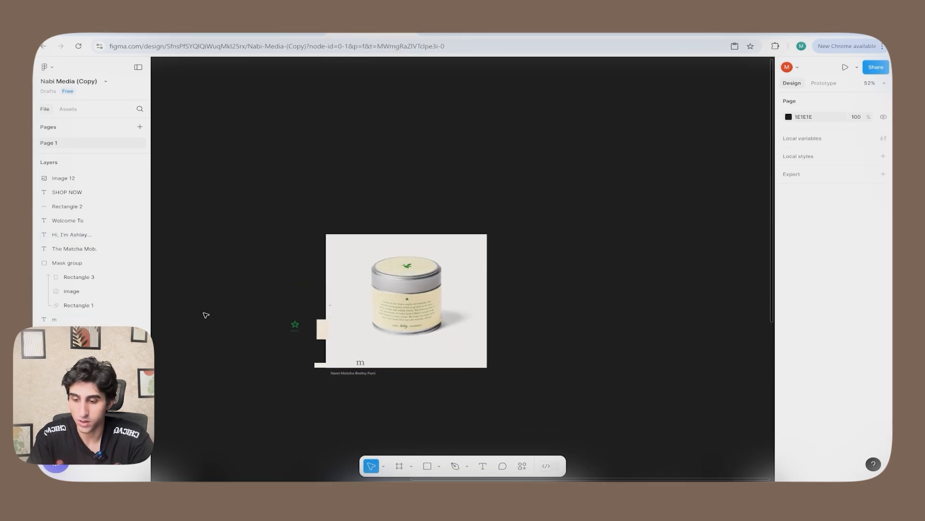
key(space)
drag(203, 314, 752, 298)
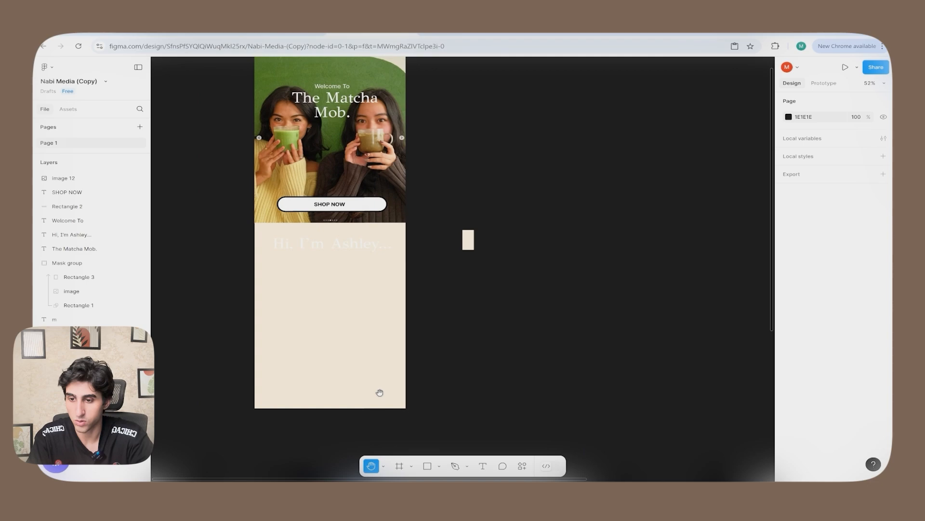
Step: Set the founder greeting headline's fill colour to 4B6057
click(384, 467)
click(392, 423)
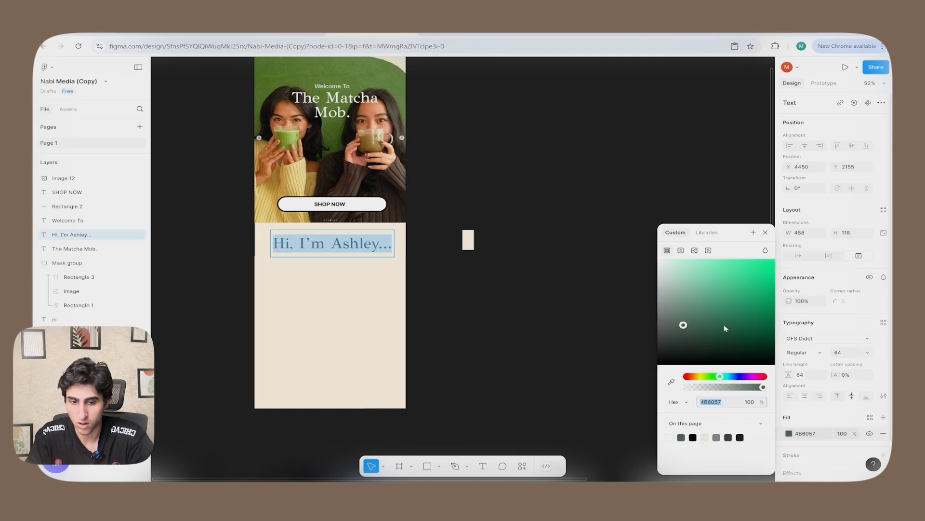
drag(725, 327, 787, 393)
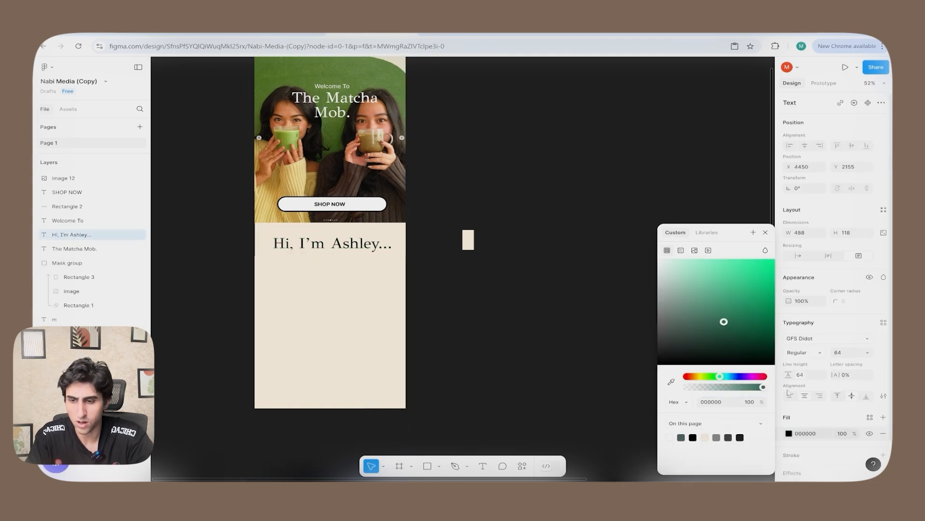
click(626, 253)
double_click(332, 244)
click(805, 433)
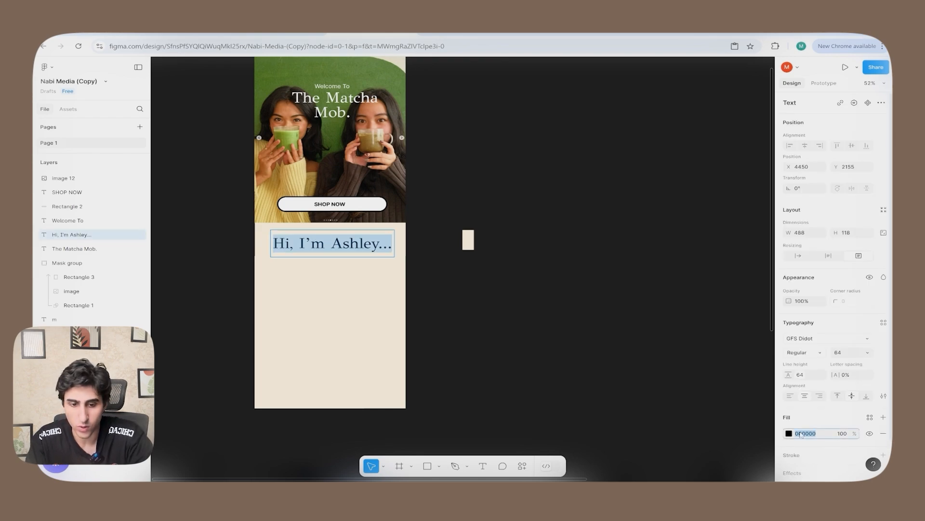
text(4B6057)
key(Return)
key(Escape)
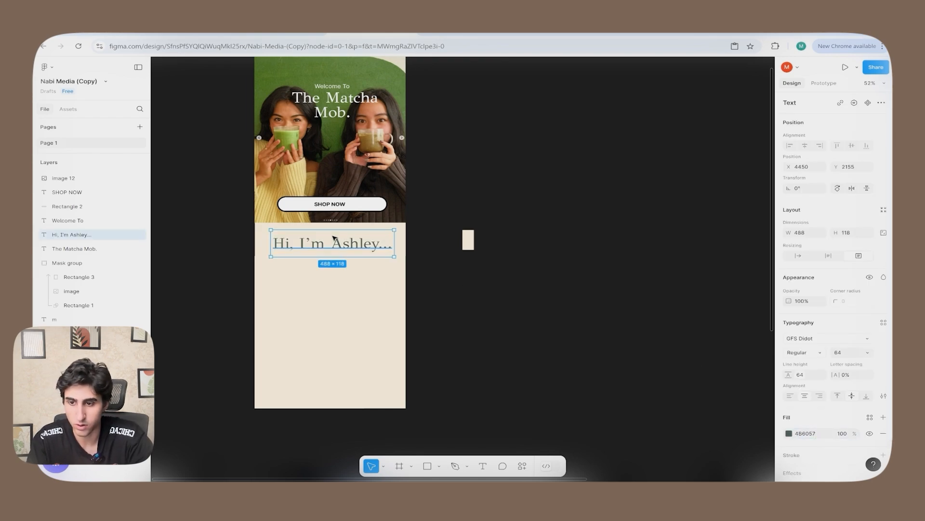
Step: Set the greeting headline's font size to 48 and recolour the section background with the paler cream brand sample
key(Return)
click(868, 353)
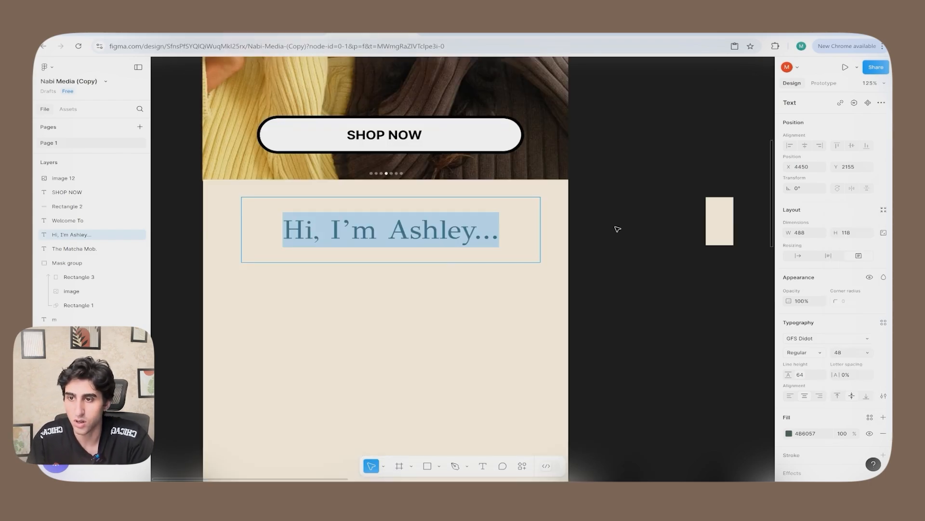
click(618, 229)
scroll(533, 242, down, 5)
scroll(505, 259, up, 3)
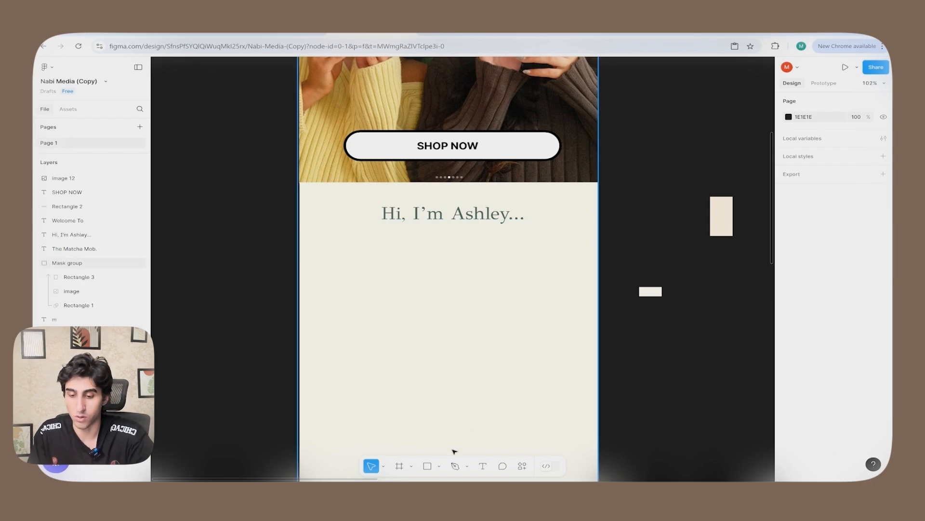
Step: Capture the founder photo from the Instagram post, place it beside the email, and draw a circle about 178 × 178 below the greeting
click(439, 467)
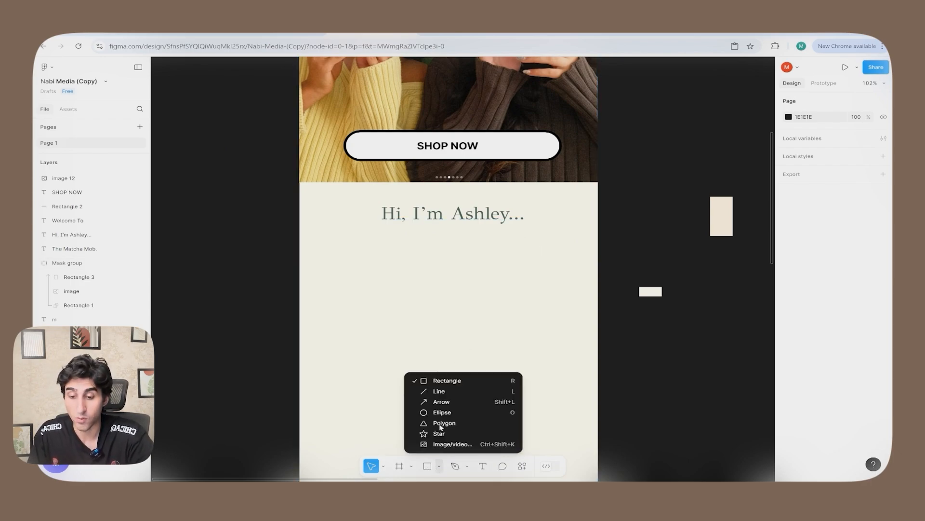
click(450, 413)
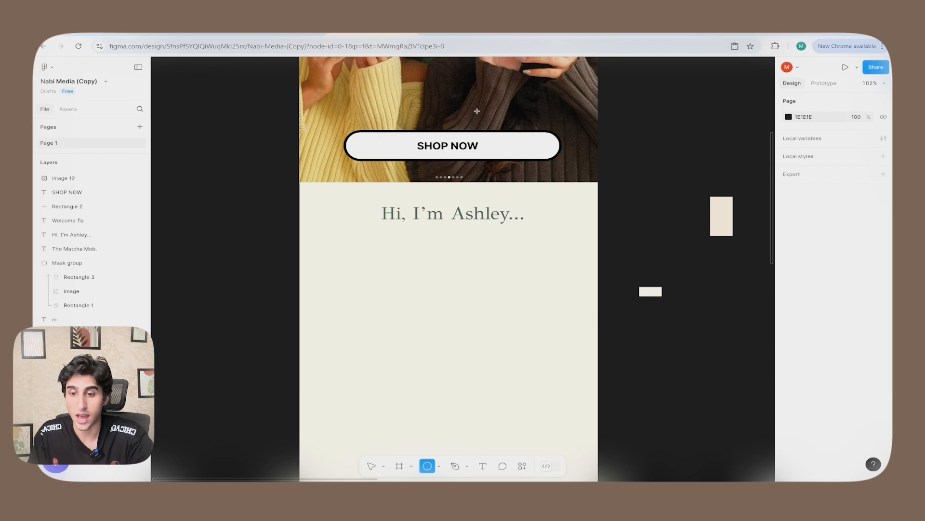
key(ctrl+Tab)
key(ctrl+Tab)
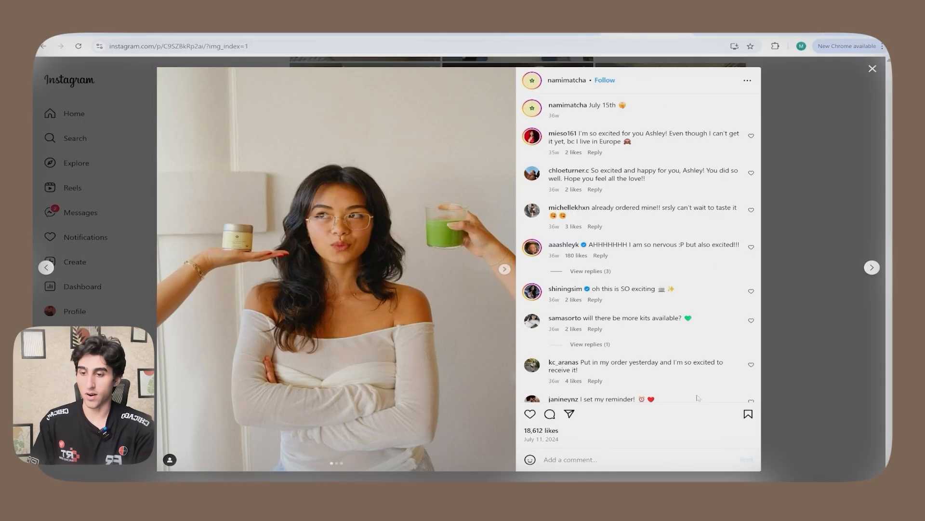
key(alt+Tab)
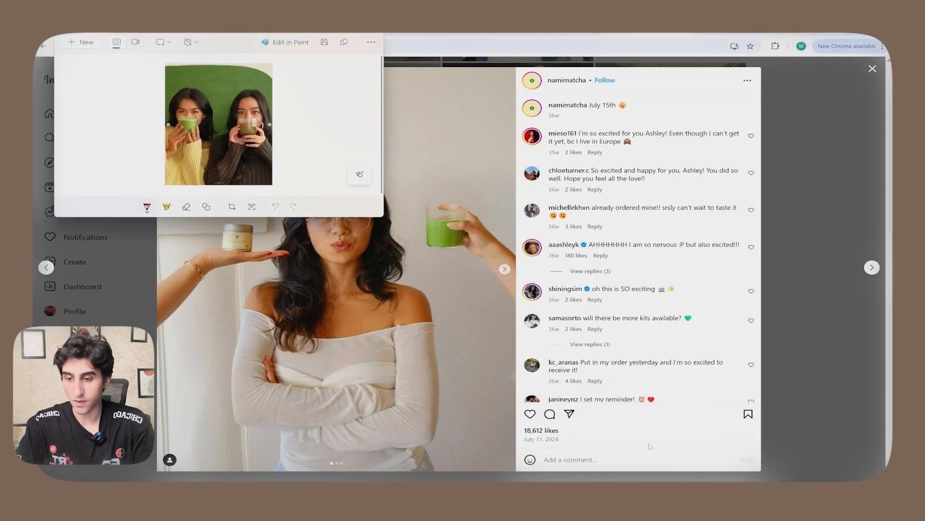
click(82, 42)
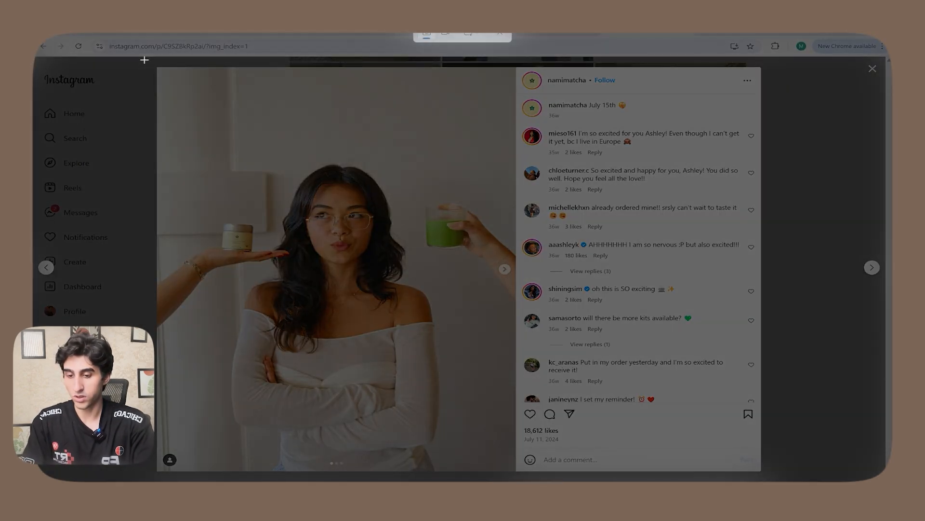
drag(158, 67, 516, 470)
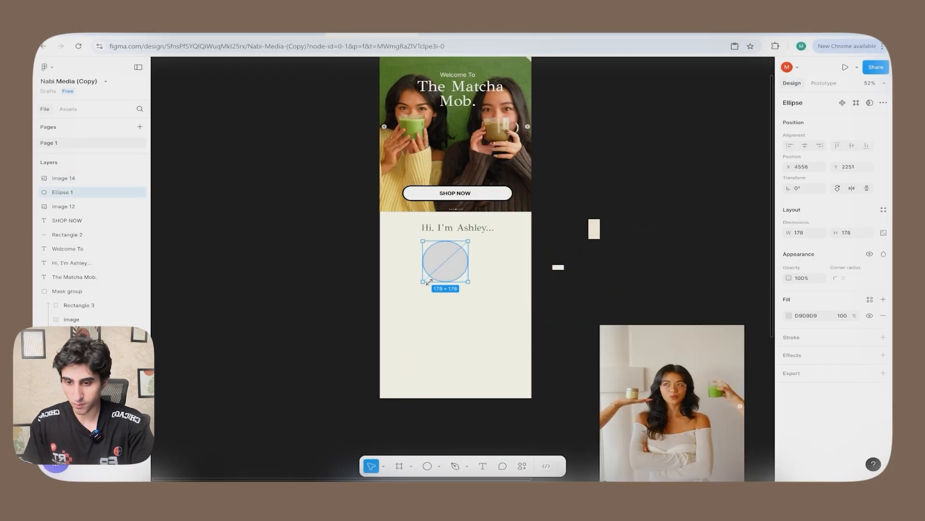
Step: Enlarge the circle to 222 × 222 and mask the founder photo with it, centred below the greeting headline
click(609, 299)
drag(453, 263, 471, 262)
drag(642, 360, 447, 261)
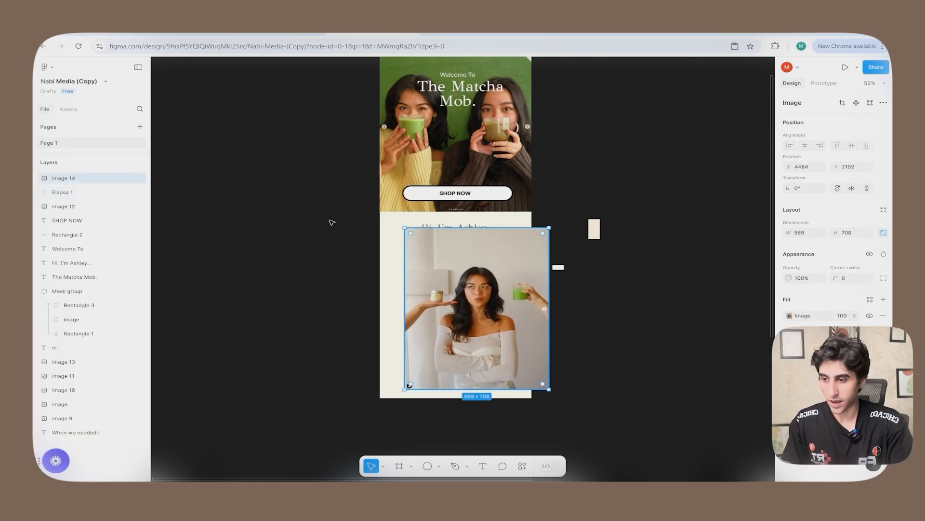
shift+click(80, 191)
right_click(81, 190)
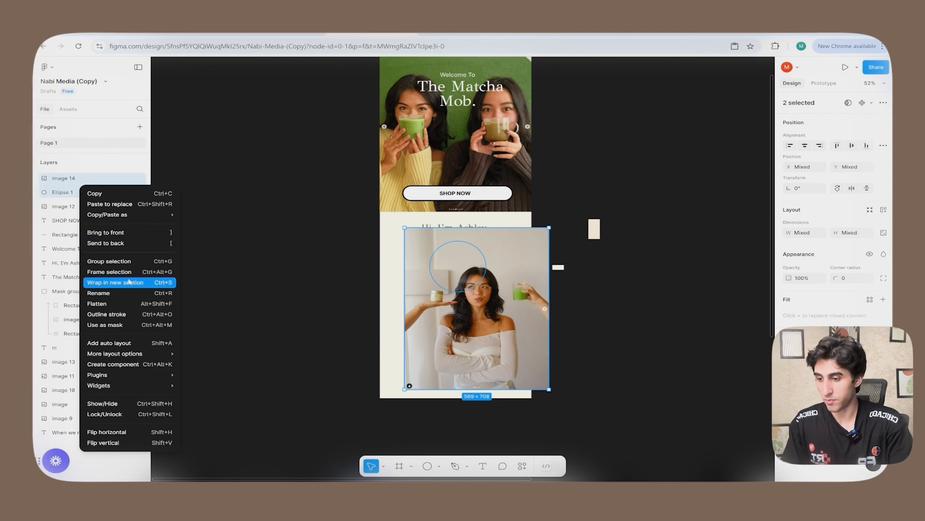
click(124, 325)
drag(463, 285, 456, 269)
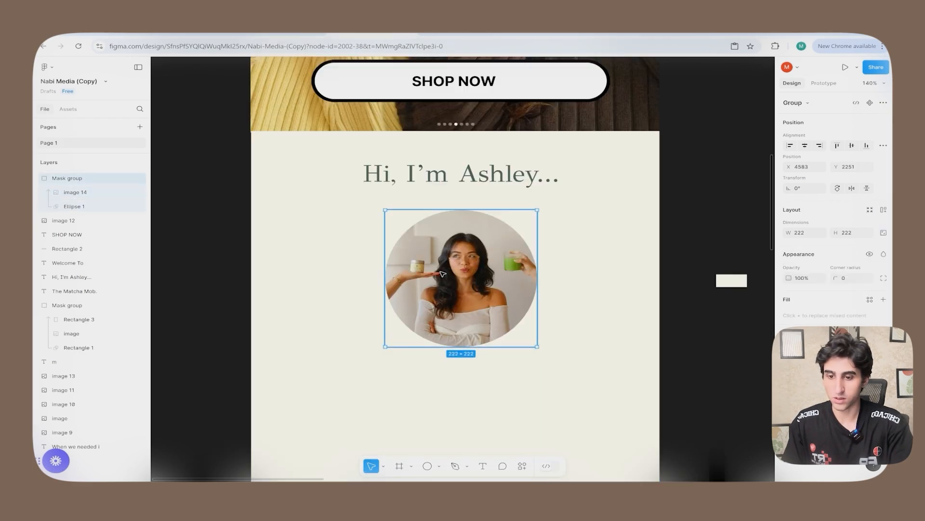
drag(437, 273, 439, 268)
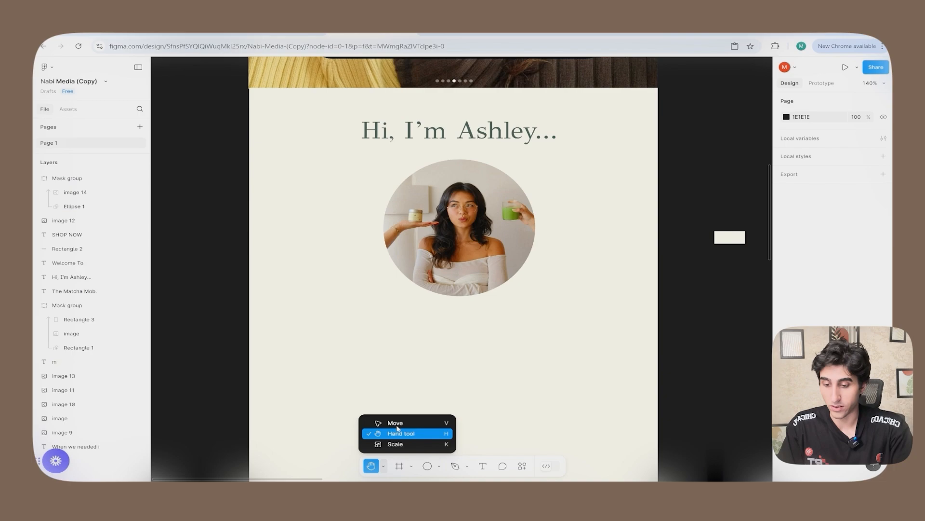
Step: Add body copy below the photo: "The matcha-obsessed founder behind Nami Matcha, and I'm practically doing a happy dance knowing you've joined our little green revolution!"
click(397, 424)
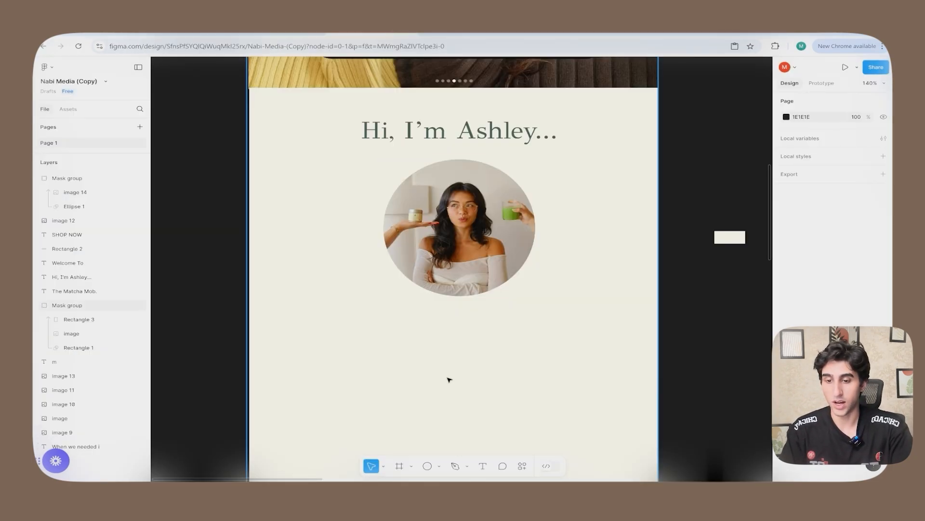
text(The matcha-obsessed founder behind Nami Matcha, and I'm practically doing a happy dance knowing you've joined our little green revolution!)
drag(513, 273, 548, 392)
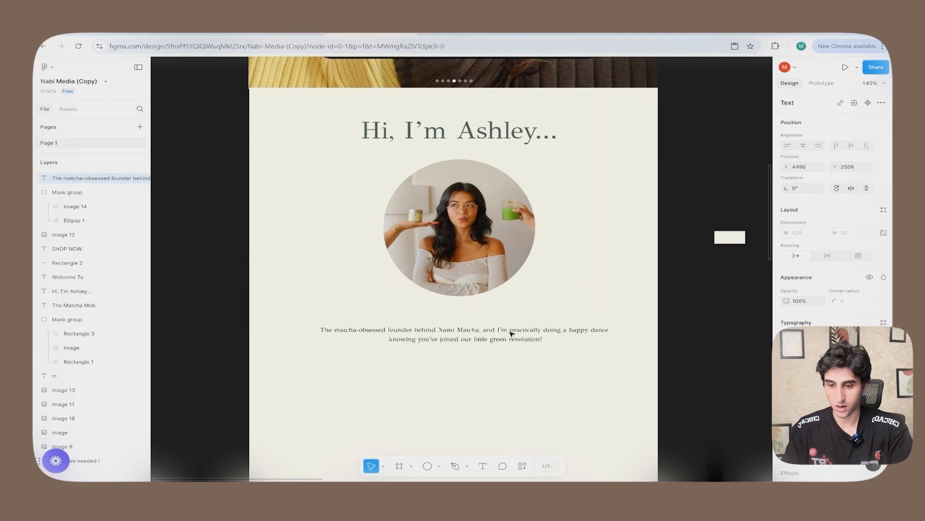
drag(511, 333, 511, 327)
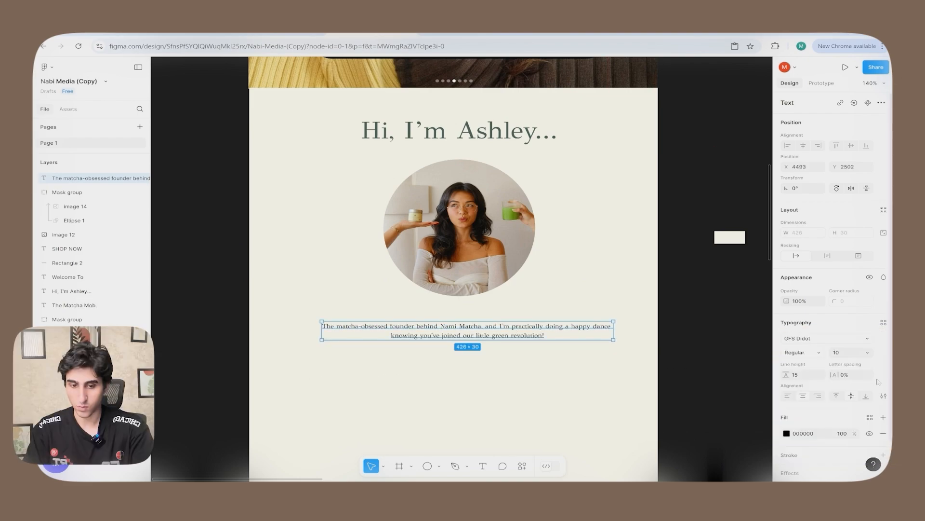
Step: Set the body copy's font size to 15 and wrap it onto shorter lines in a box about 354 wide
click(866, 352)
click(849, 356)
double_click(634, 326)
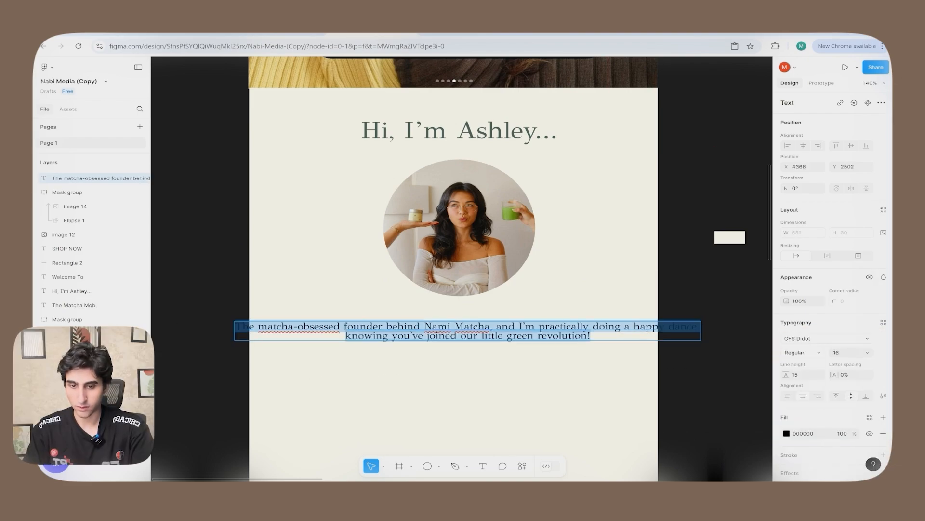
click(634, 326)
key(Return)
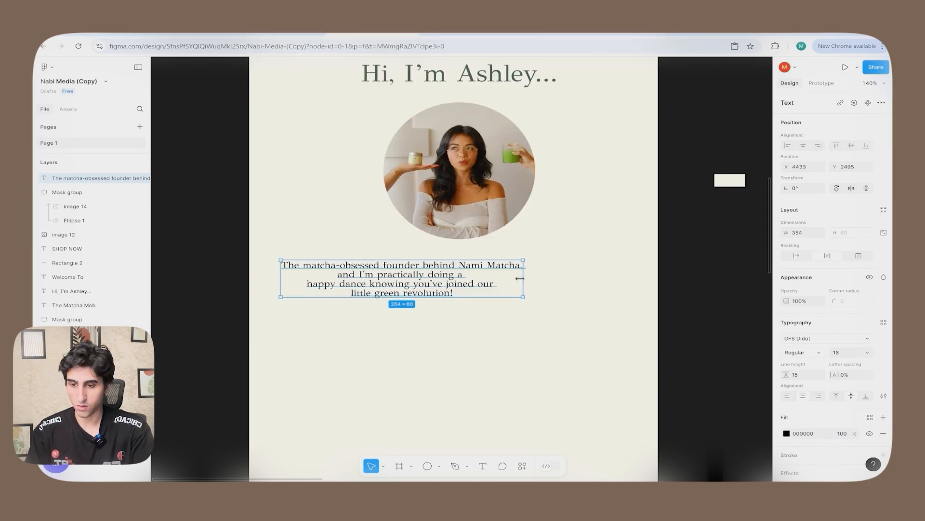
Step: Enlarge the body copy's text box to about 454 × 123 and centre it beneath the circular photo
drag(520, 278, 592, 336)
click(697, 272)
click(482, 285)
click(692, 323)
drag(451, 317, 474, 304)
Step: Change the body copy's font to Inter, remove its forced line break, and shift the text box slightly upward
key(Return)
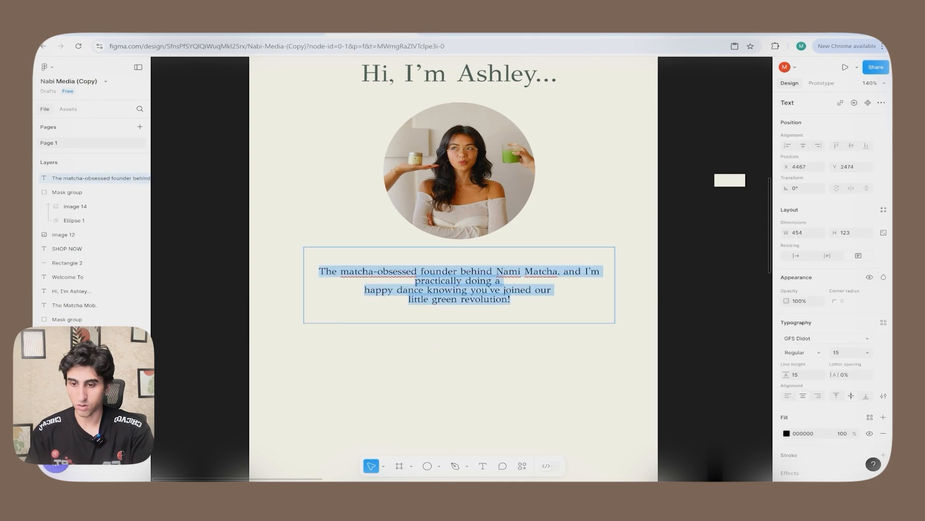
click(834, 336)
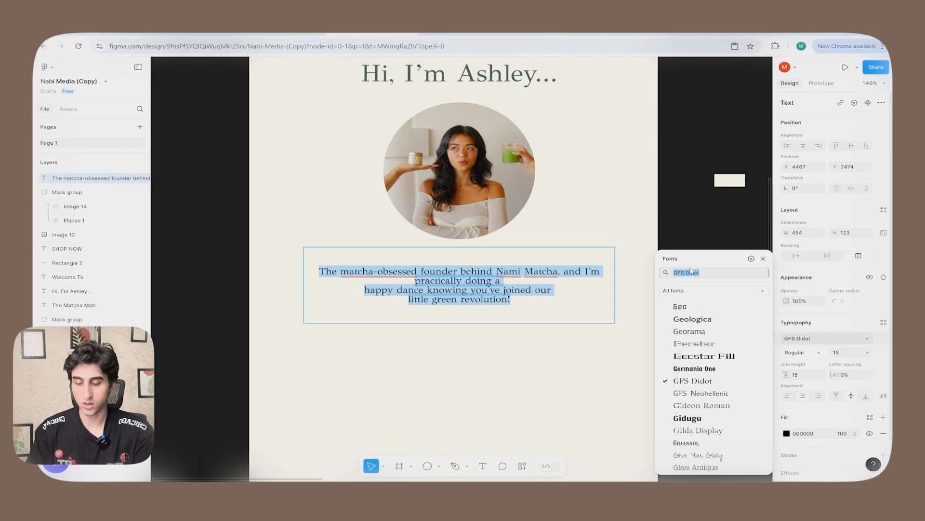
text(inter)
key(Return)
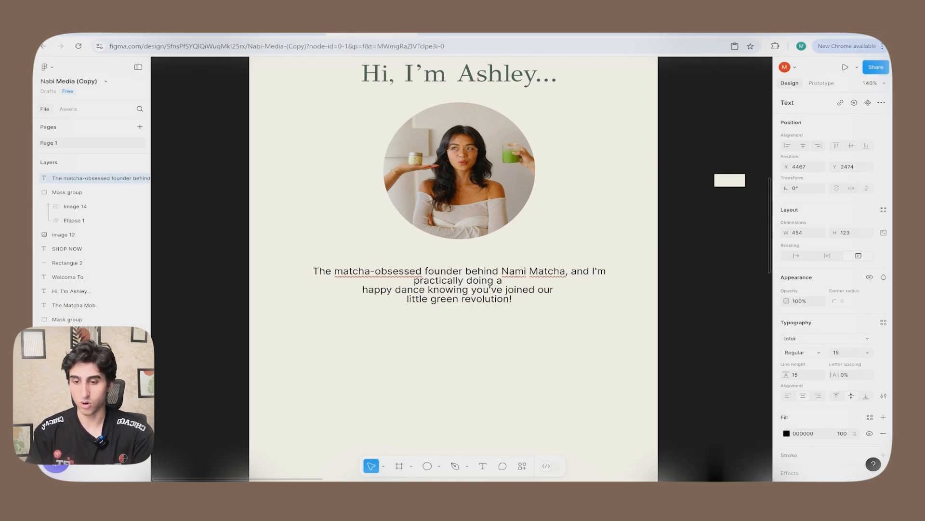
key(Escape)
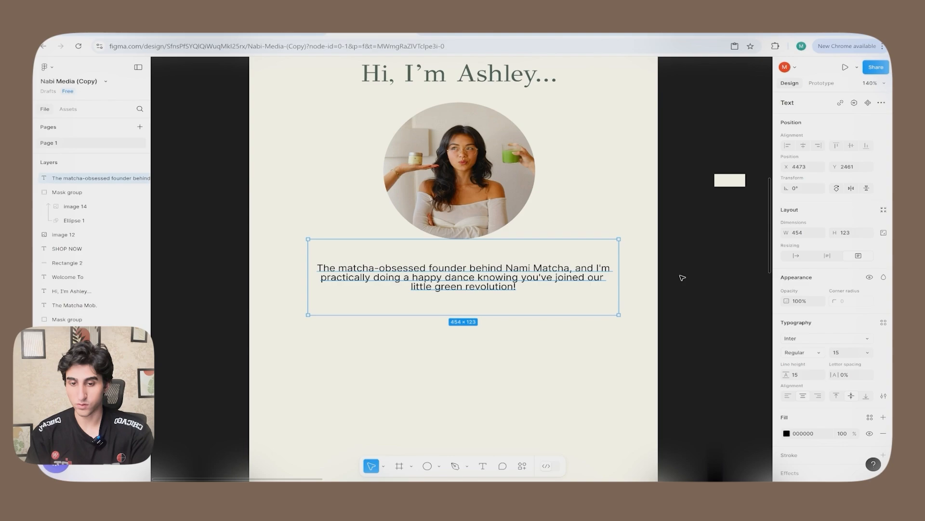
click(653, 277)
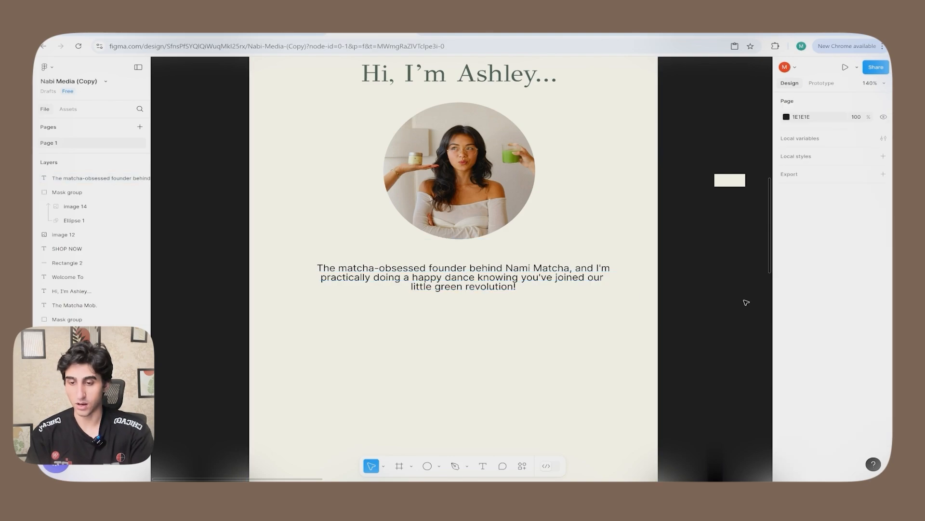
Step: Append the brief's next paragraph to the body text: "I started Nami because I believe everyone deserves that "where have you been all my life?" matcha moment."
scroll(747, 302, down, 3)
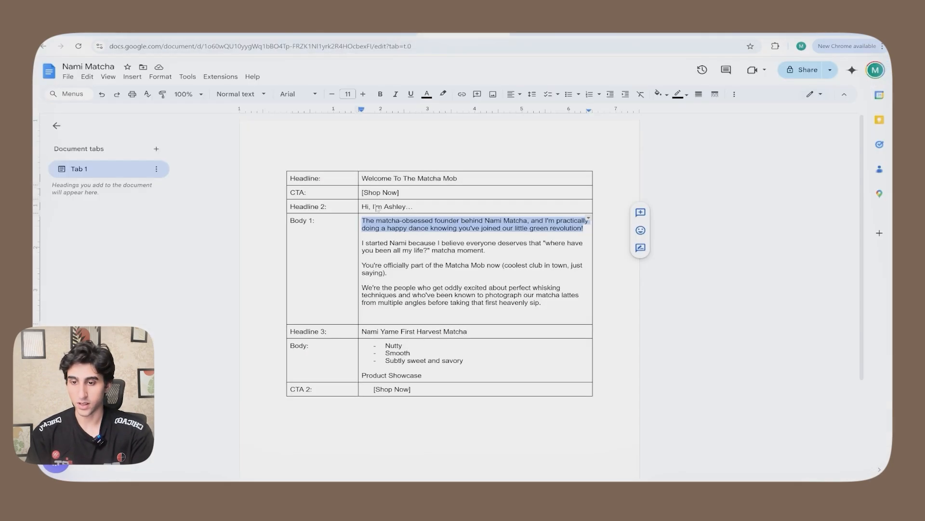
drag(360, 242, 484, 250)
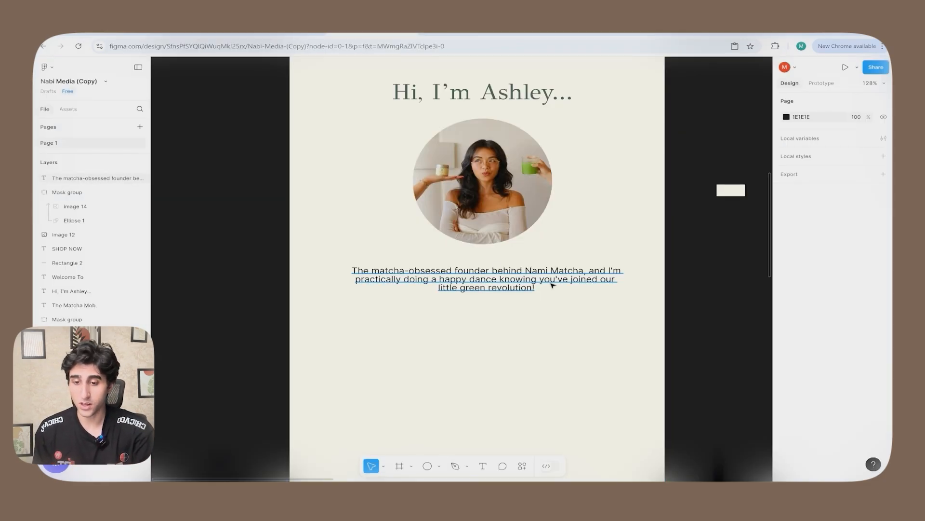
double_click(525, 279)
click(534, 288)
key(Return)
key(Return)
text(I started Nami because I believe everyone deserves that "where have you been all my life?" matcha moment.)
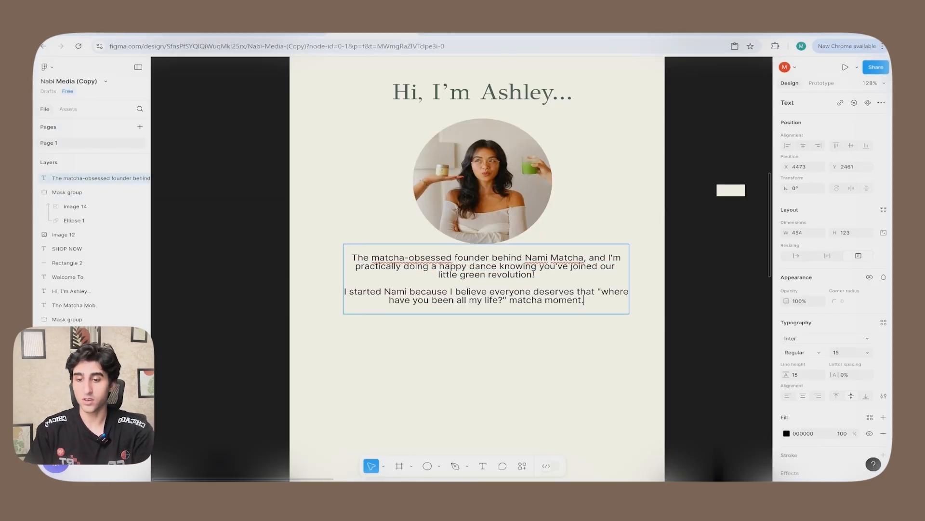
Step: Undo the appended second paragraph and delete the blank lines left after the first body paragraph
key(ctrl+z)
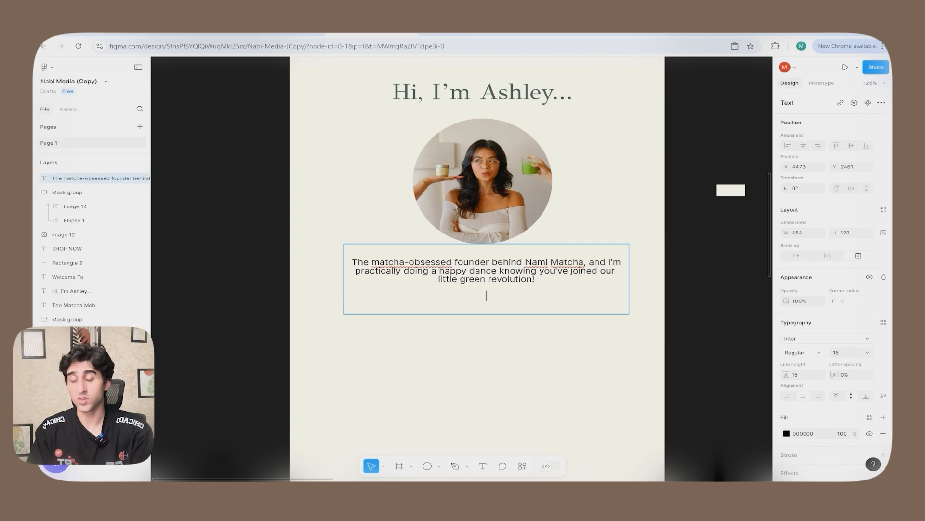
key(BackSpace)
key(BackSpace)
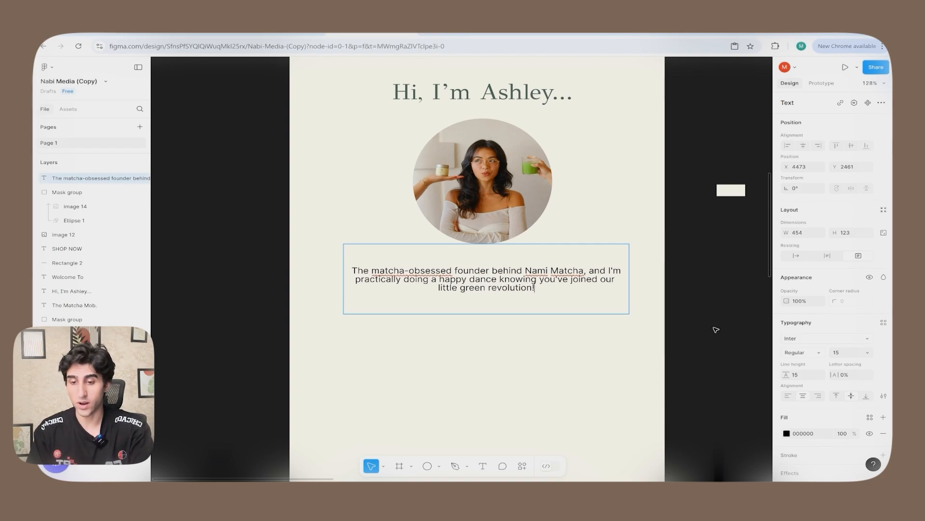
key(Escape)
key(Escape)
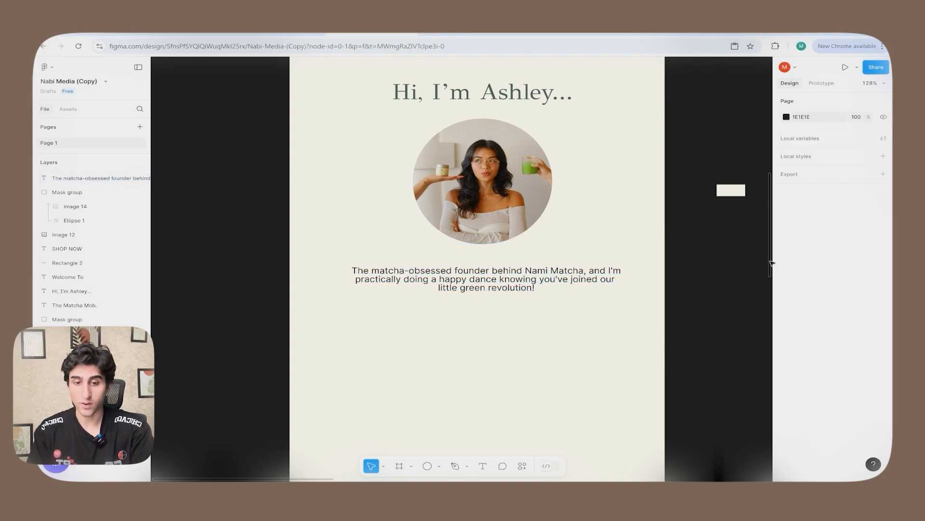
Step: Draw a rectangle about 365 × 267 with a corner radius of 60 beneath the body copy and centre it in the section
scroll(649, 325, down, 2)
key(r)
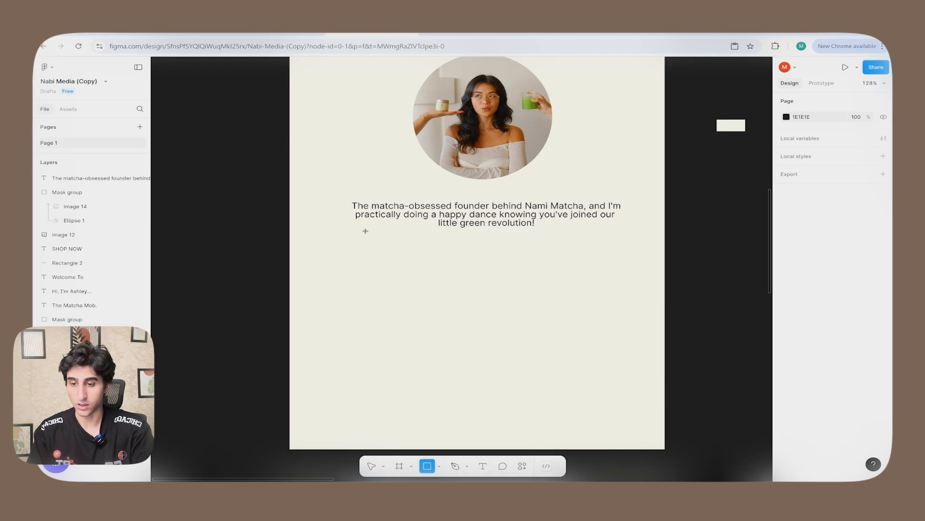
mouse_move(358, 248)
mouse_down()
mouse_move(583, 424)
mouse_move(609, 419)
mouse_move(619, 399)
mouse_up()
mouse_move(835, 277)
mouse_down()
mouse_move(44, 278)
mouse_move(308, 283)
mouse_move(471, 302)
mouse_up()
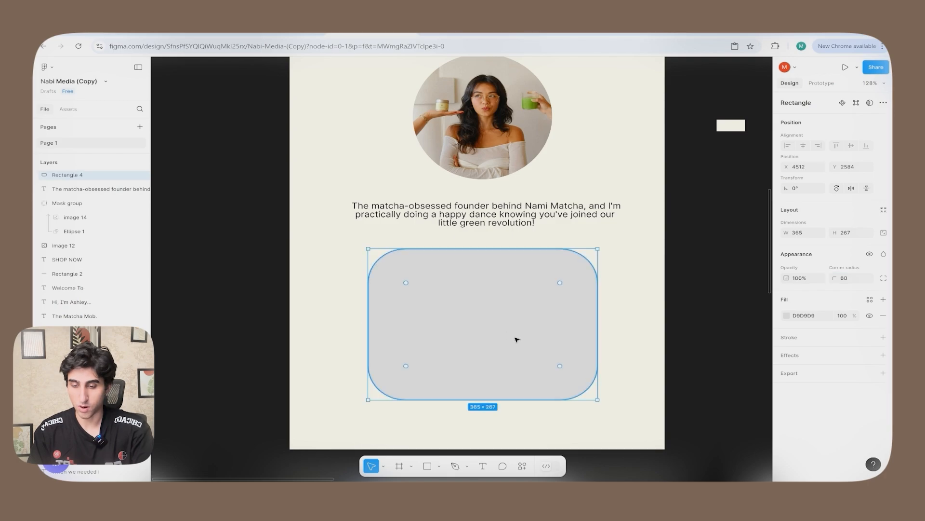
mouse_move(515, 338)
mouse_down()
mouse_move(527, 333)
mouse_move(519, 326)
mouse_up()
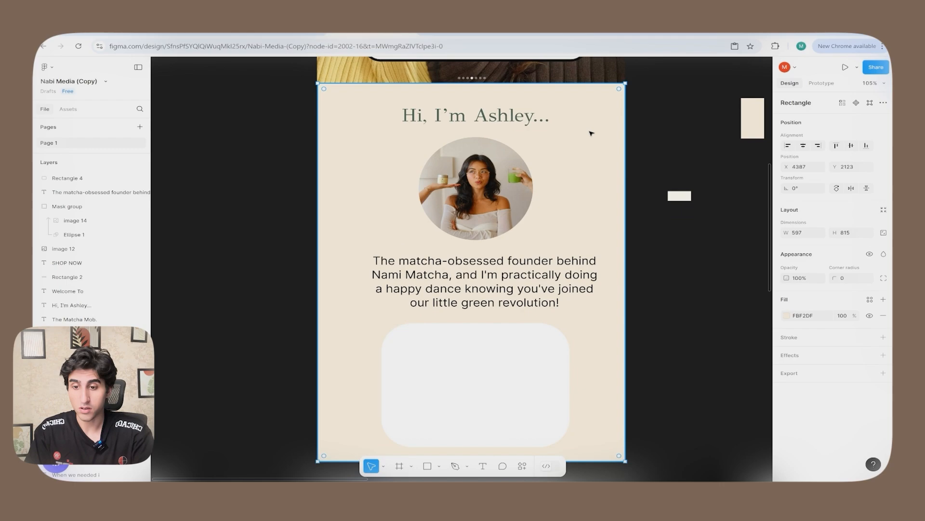
Step: Move the cream swatch image beside the email so it sits directly above the smaller swatch, aligned with it
drag(750, 130, 693, 172)
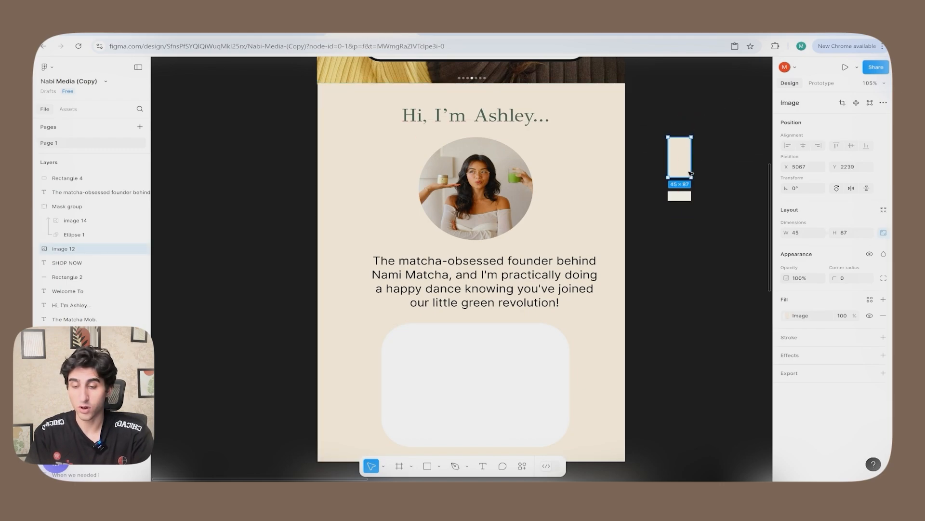
click(550, 360)
double_click(681, 198)
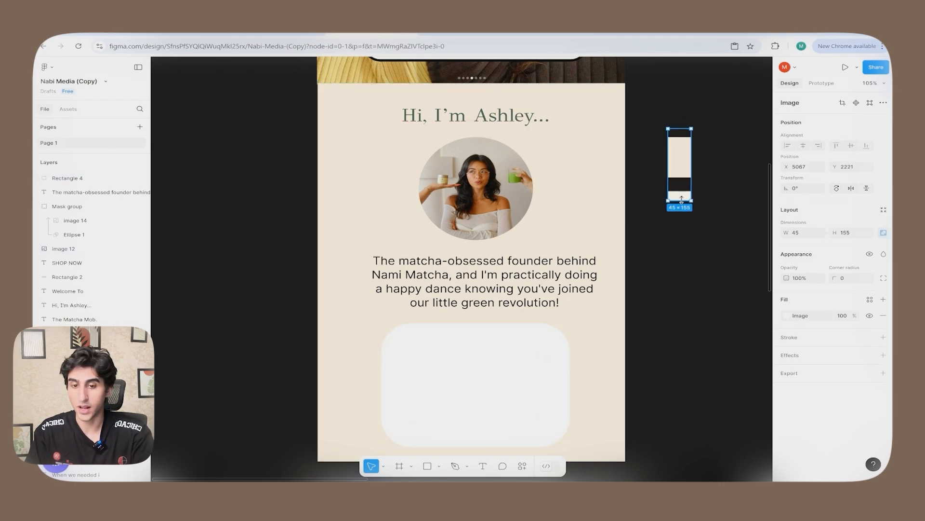
click(663, 224)
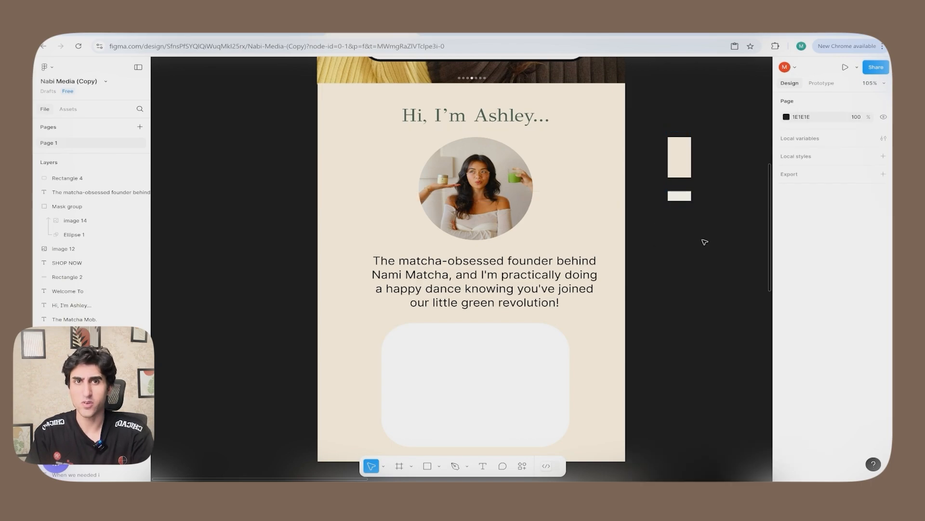
Step: Shift the body copy slightly up and to the left so it is centred beneath the circular photo
click(492, 279)
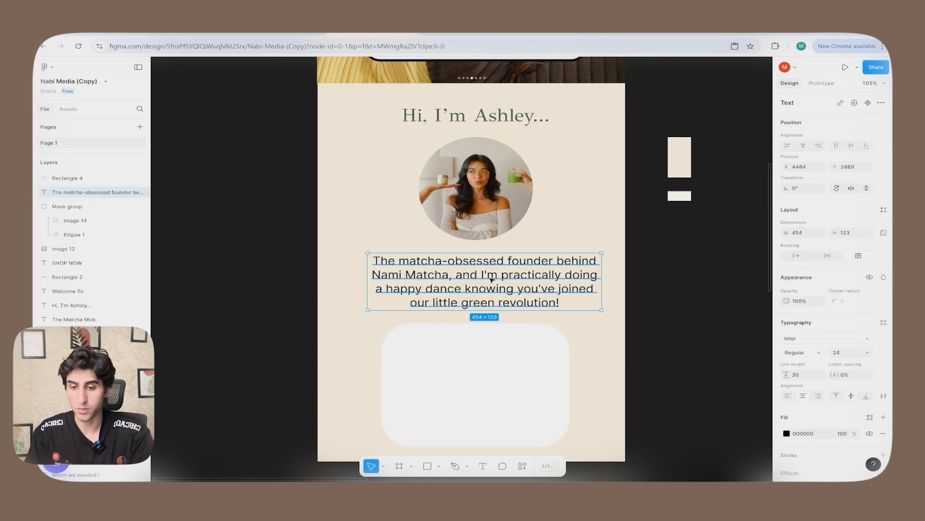
drag(492, 280, 505, 273)
key(Escape)
Step: Extend the cream section background downward and stretch the white rounded card to about 699 tall
scroll(770, 290, down, 5)
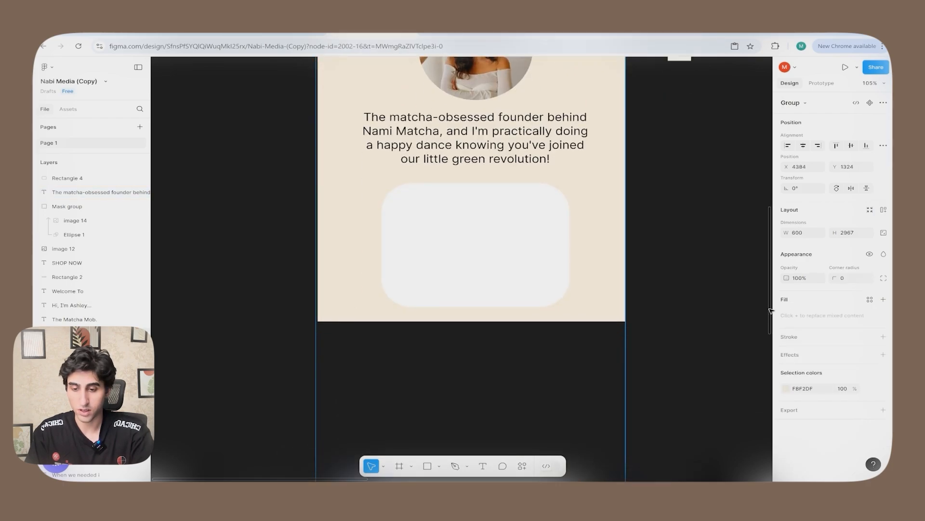
click(582, 254)
drag(582, 254, 581, 459)
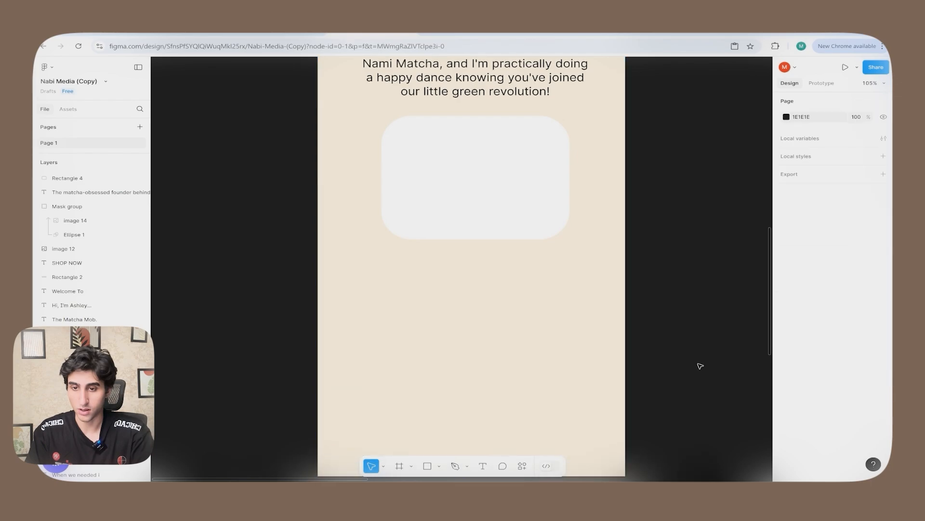
click(500, 153)
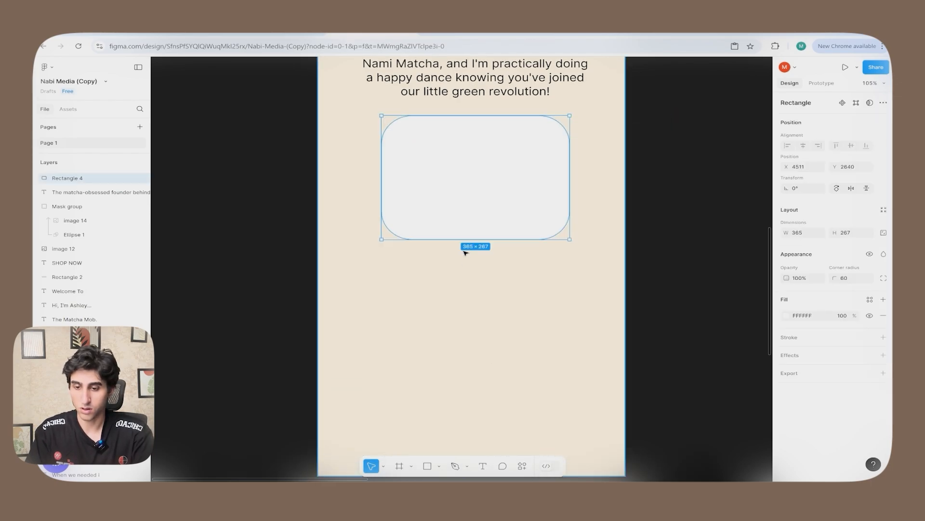
drag(465, 239, 471, 323)
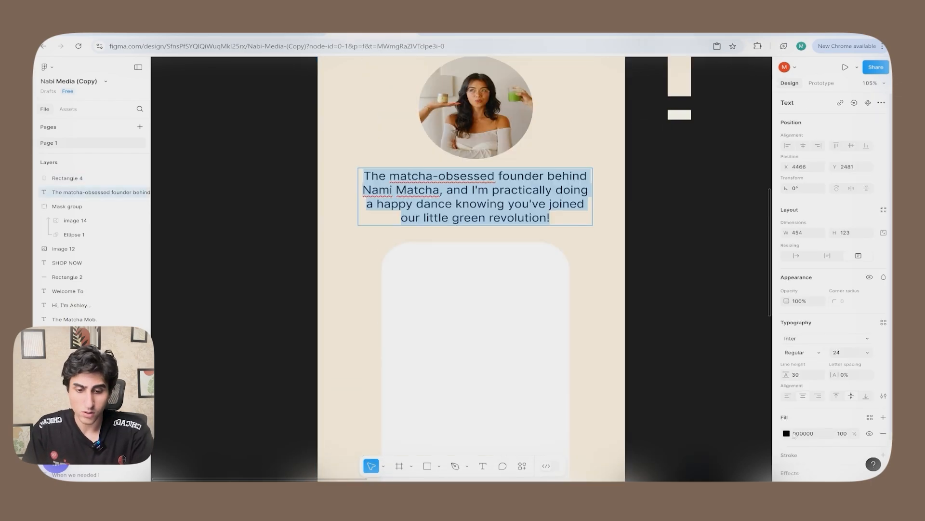
Step: Change the body copy's fill colour from black to the muted grey 82837E
click(787, 433)
drag(704, 343, 660, 288)
drag(656, 327, 666, 337)
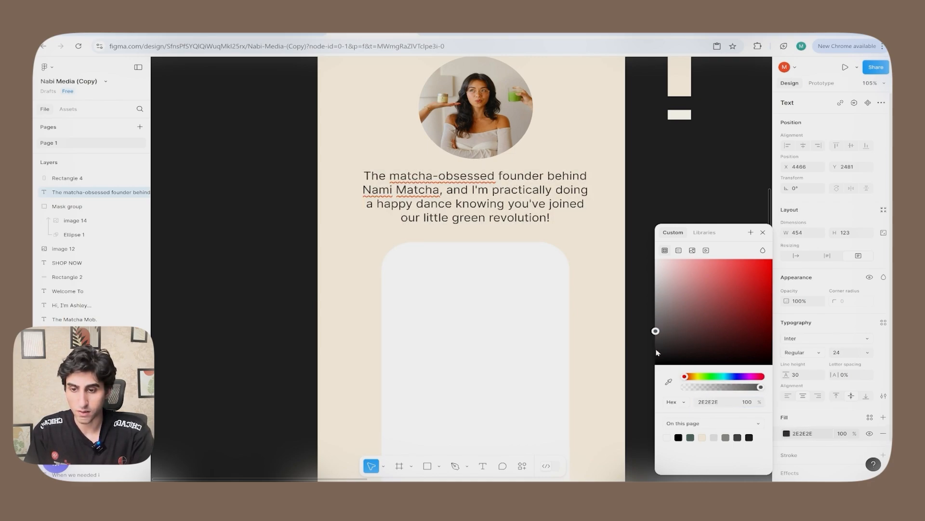
click(679, 192)
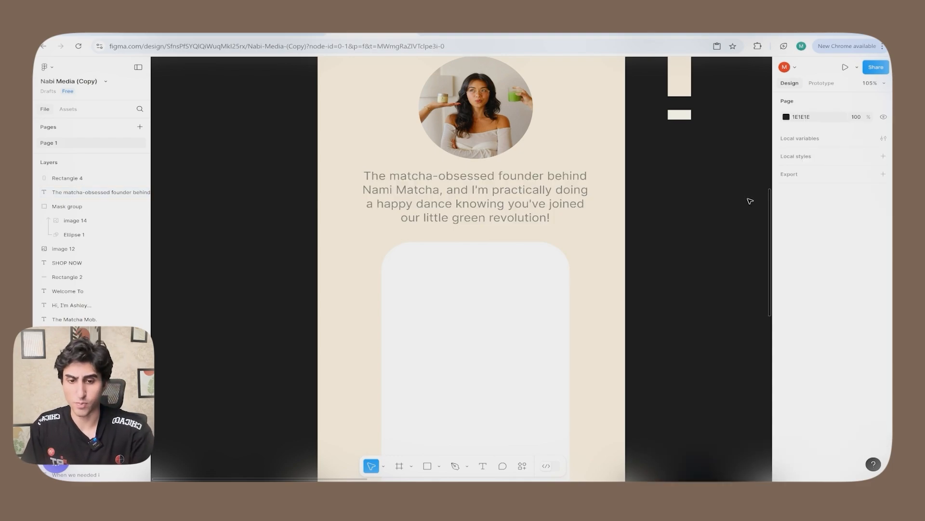
Step: Check the remaining Body 1 paragraphs in the Google Docs brief and return to the Figma design
key(ctrl+Tab)
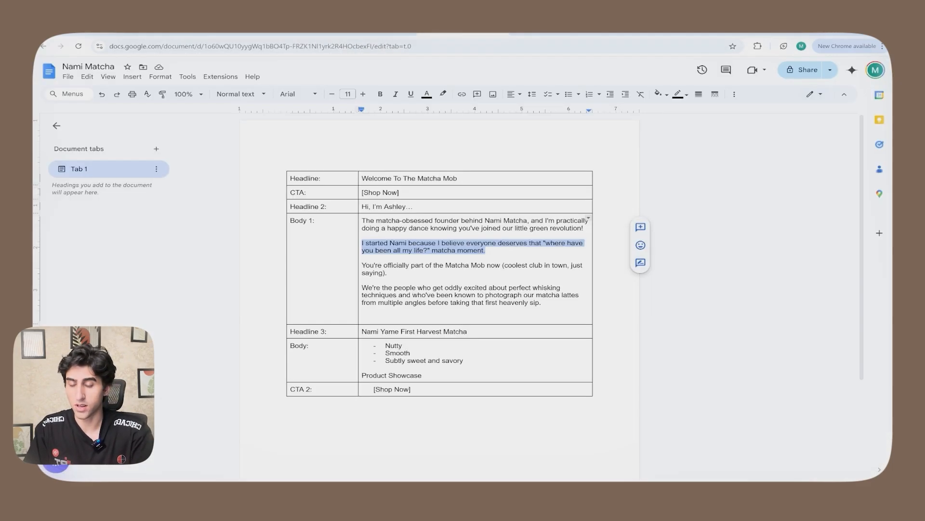
drag(362, 242, 541, 302)
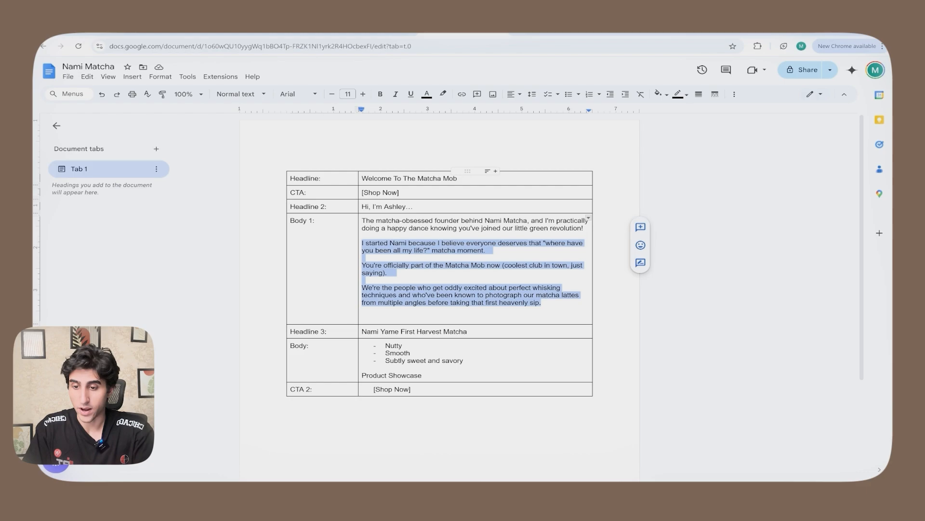
key(ctrl+shift+Tab)
Step: Duplicate the grey body copy straight down over the white card and bring the duplicate to the front
click(460, 207)
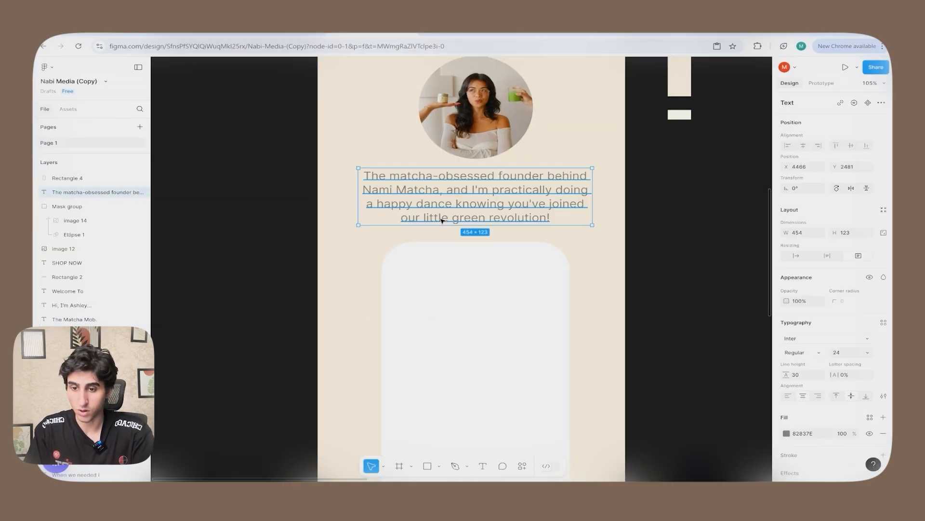
drag(461, 207, 481, 341)
right_click(481, 340)
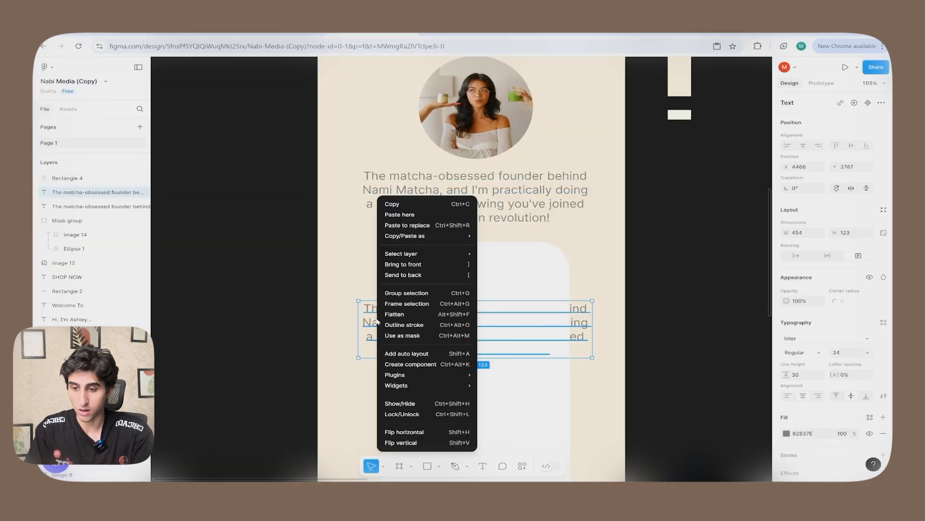
click(412, 266)
Step: Widen the white rounded card on both sides to about 454 wide so the duplicated text fits inside it
click(437, 270)
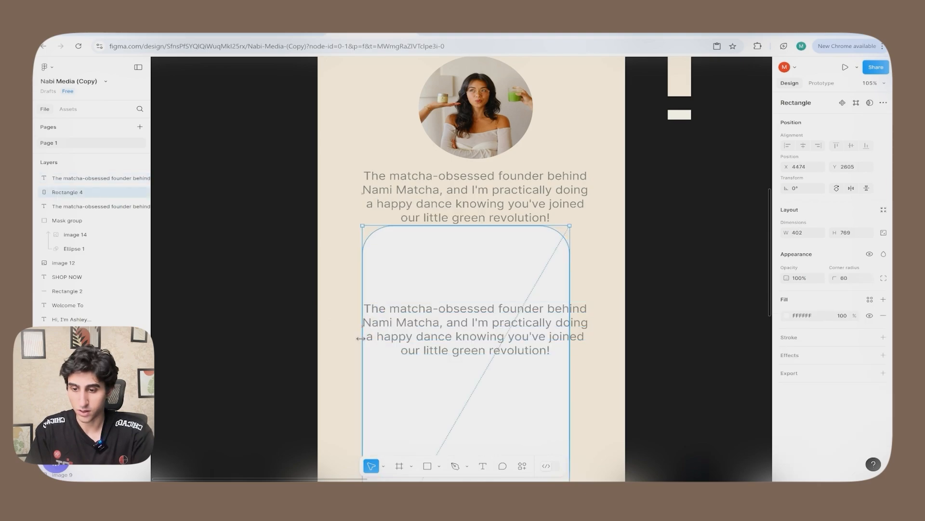
drag(365, 348, 355, 348)
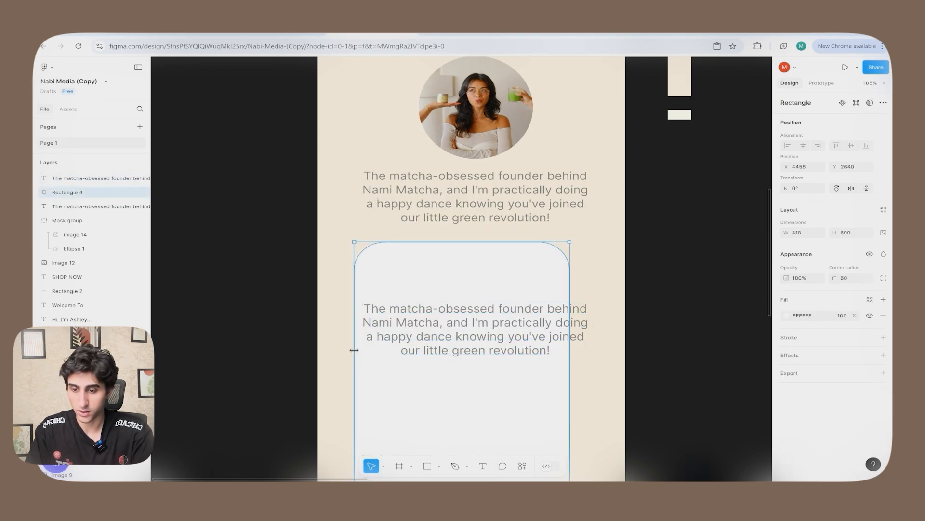
drag(568, 366, 590, 366)
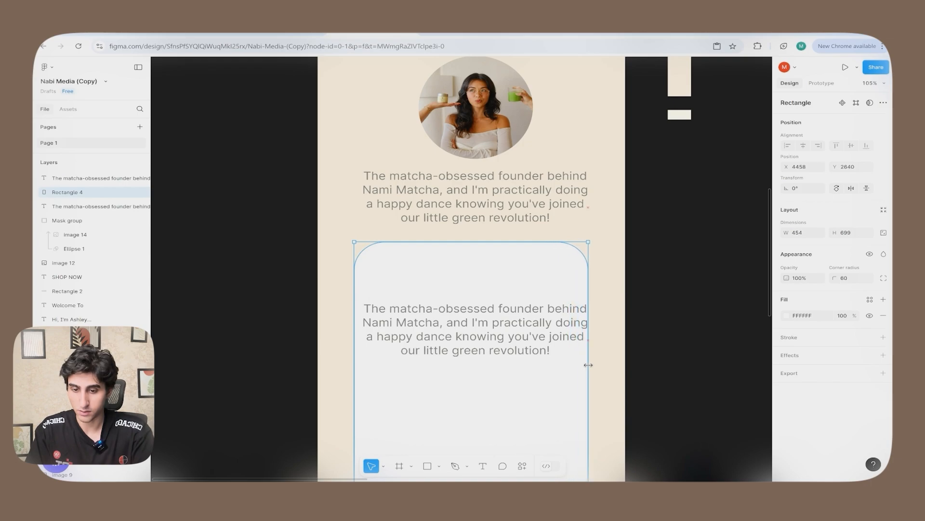
Step: Move the duplicated text up near the top of the white card and set its font size to 20
drag(493, 333, 493, 303)
double_click(492, 302)
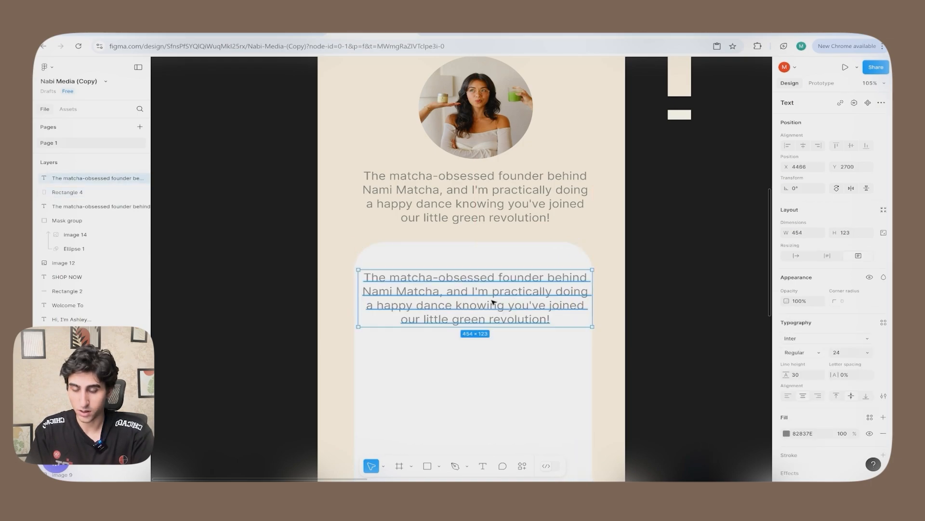
text(21)
key(Return)
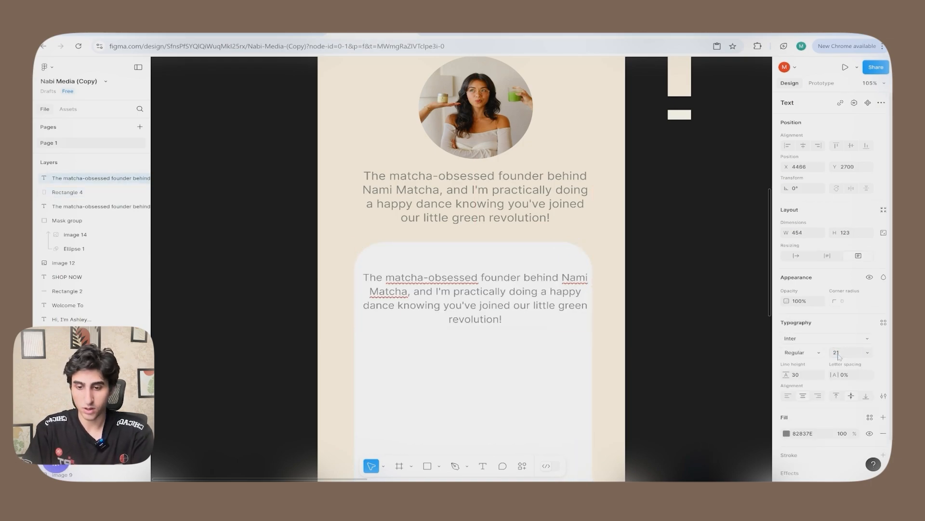
click(838, 354)
text(20)
key(Return)
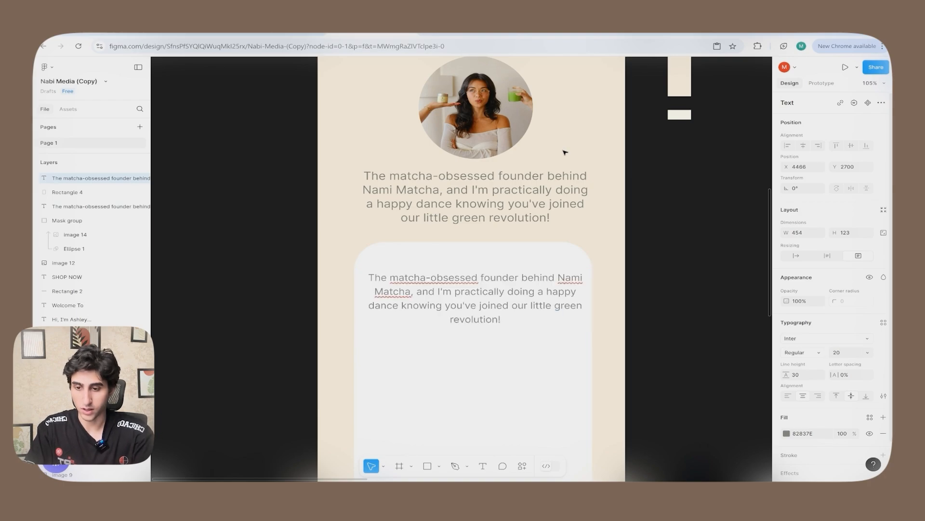
Step: Replace the duplicate's text with the brief's "I started Nami because I believe everyone deserves that "where have you been all my life?" matcha moment."
click(462, 35)
drag(490, 250, 384, 243)
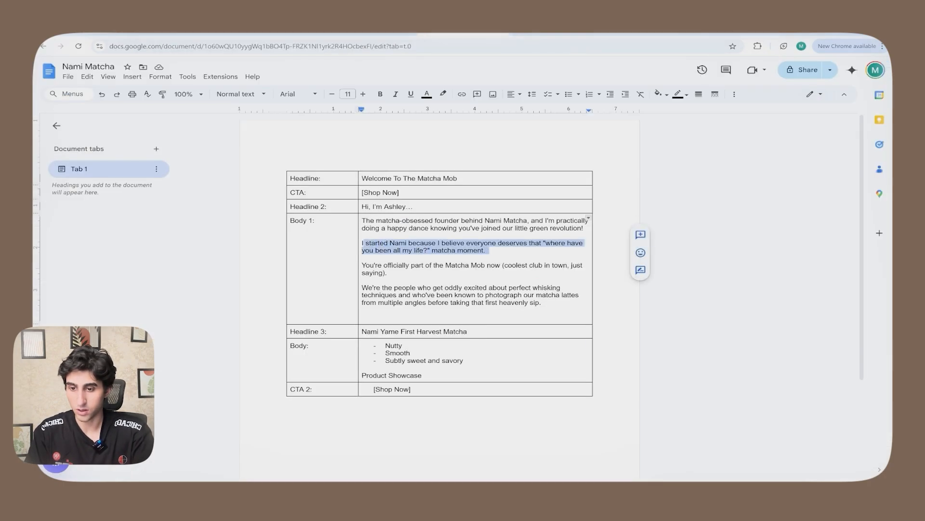
key(ctrl+shift+Tab)
key(ctrl+a)
text(I started Nami because I believe everyone deserves that "where have you been all my life?" matcha moment.)
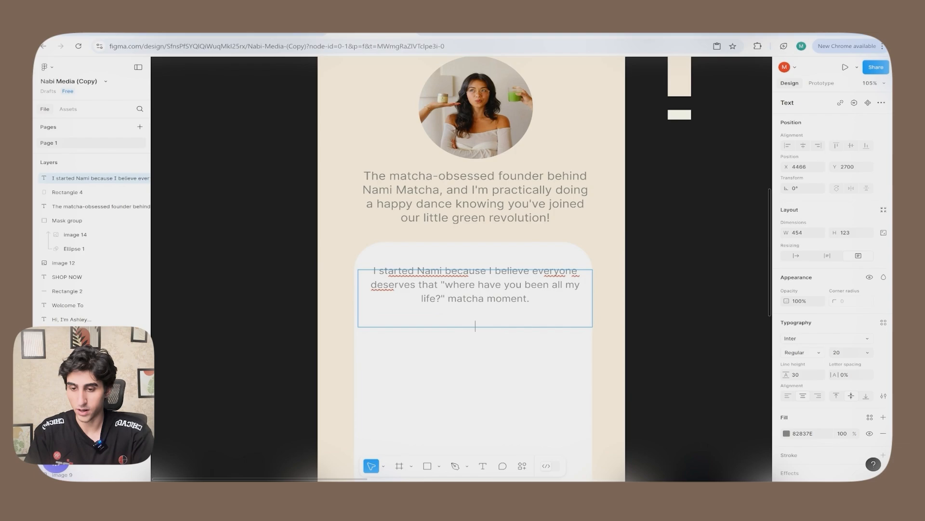
Step: Add the brief's next paragraph to the card text: "You're officially part of the Matcha Mob now (coolest club in town, just saying)."
key(ctrl+Tab)
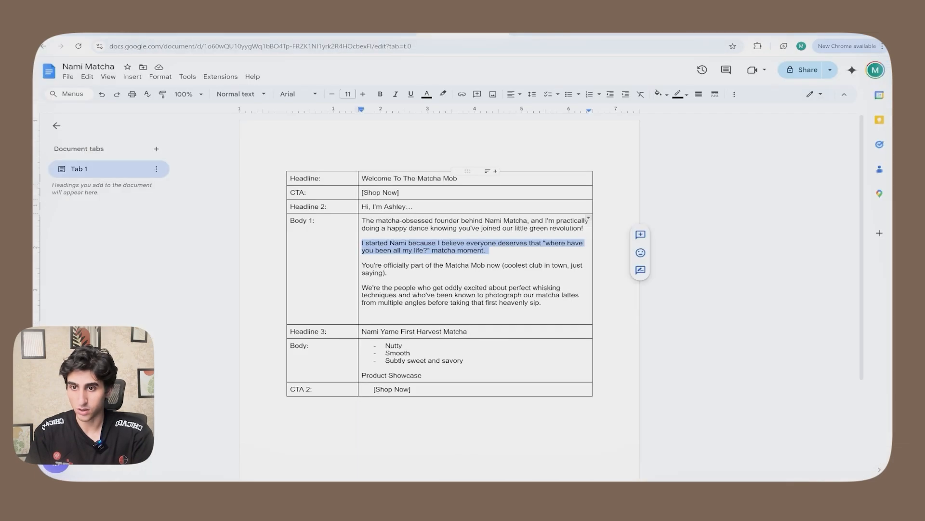
drag(362, 265, 393, 272)
key(ctrl+c)
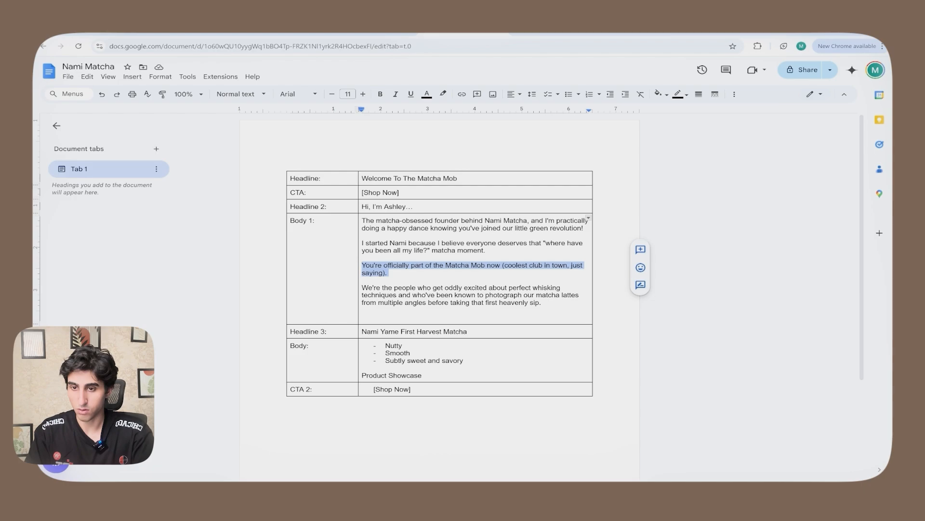
key(ctrl+shift+Tab)
key(ctrl+v)
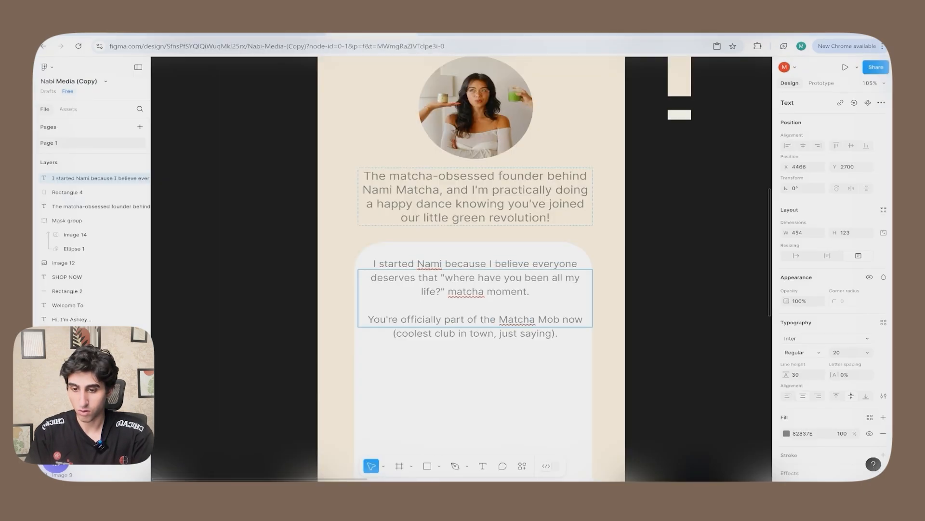
Step: Add the brief's last Body 1 paragraph, starting "We're the people who get oddly excited about perfect whisking techniques", as a separate paragraph in the card text
key(Return)
key(ctrl+Tab)
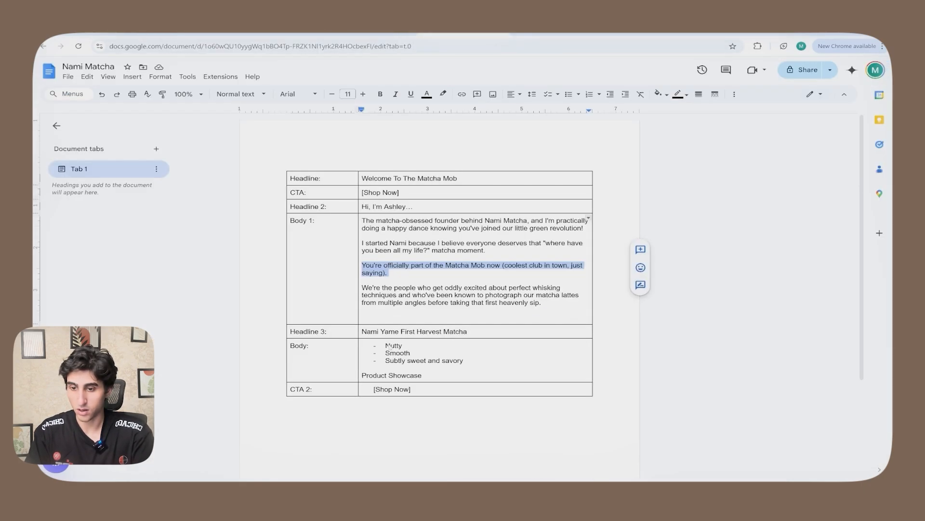
drag(541, 303, 388, 288)
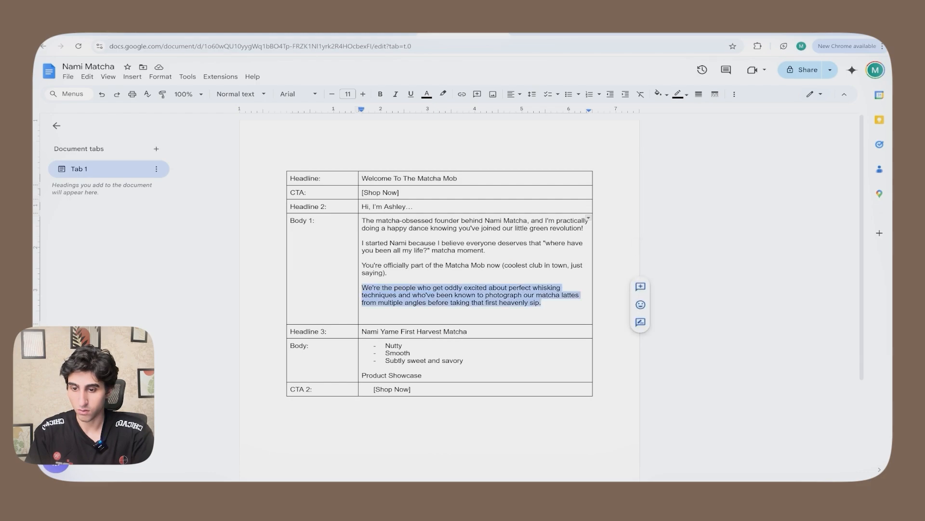
key(ctrl+c)
key(ctrl+Tab)
key(ctrl+v)
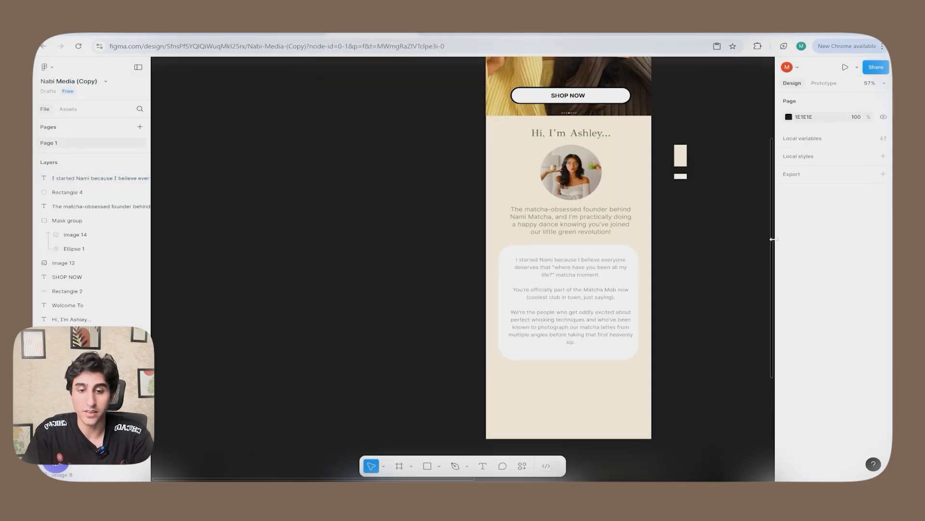
Step: Shorten the cream background rectangle to about 737 high so its lower edge falls midway behind the white text card
drag(633, 336, 541, 328)
scroll(541, 328, up, 4)
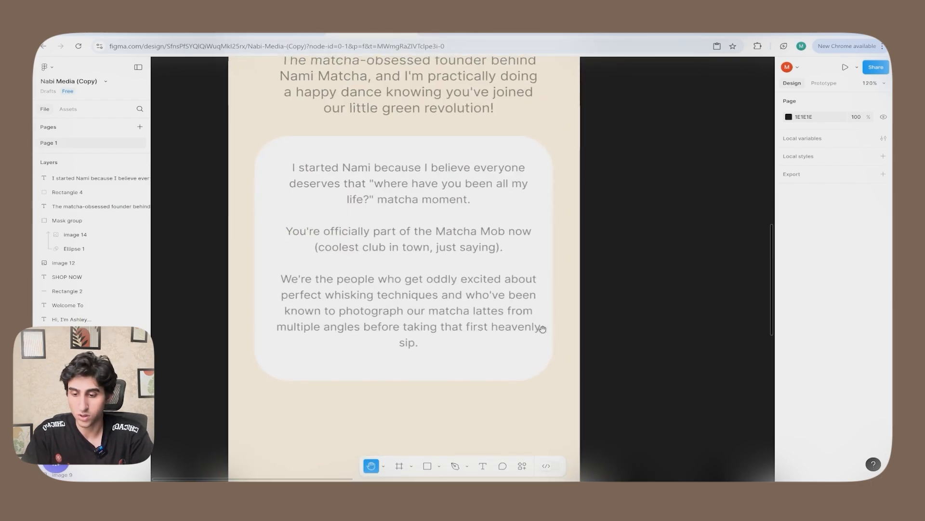
click(427, 466)
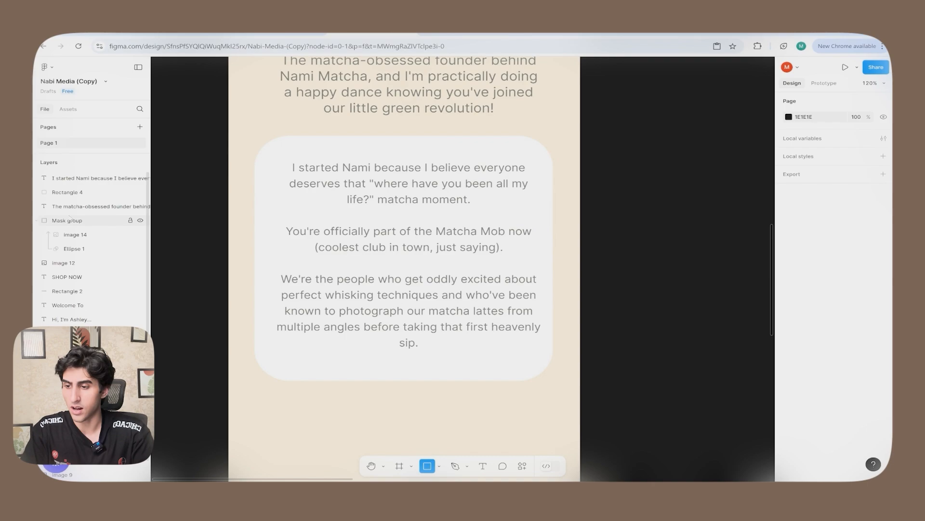
click(383, 466)
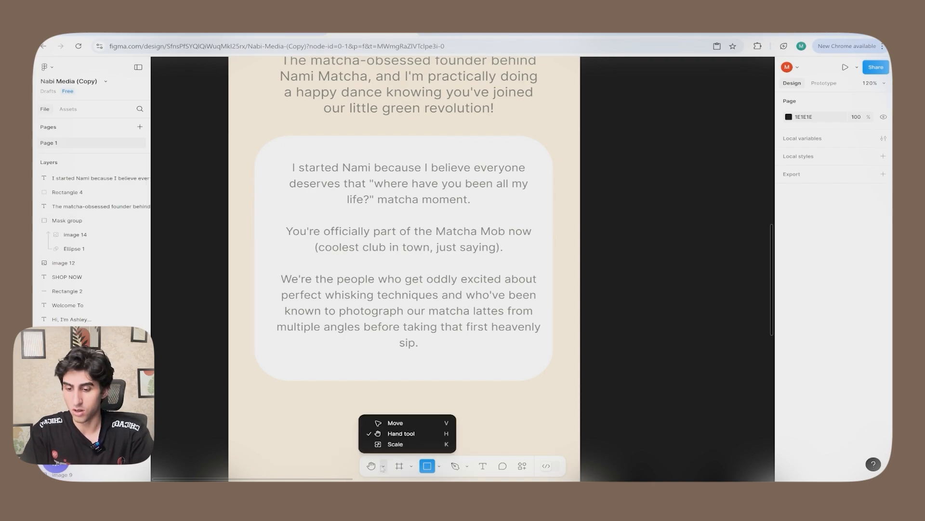
click(389, 423)
click(277, 401)
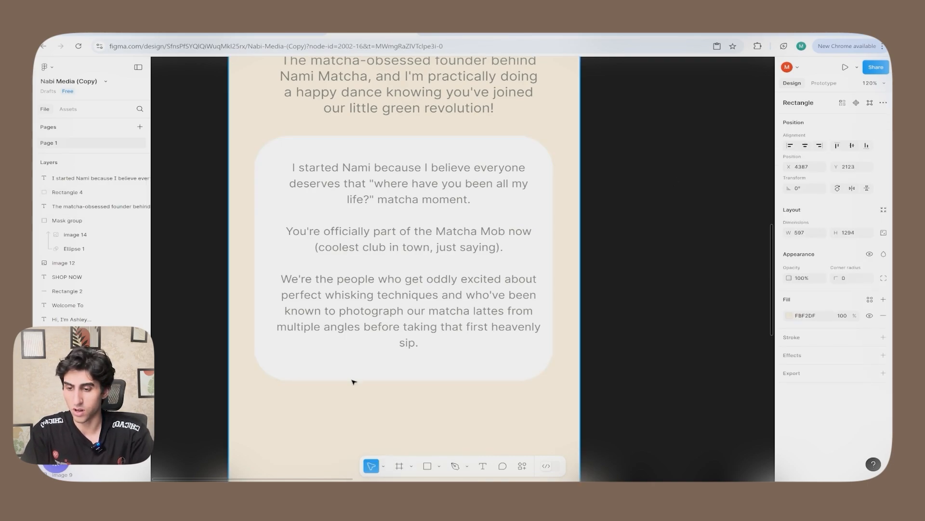
scroll(668, 351, down, 2)
scroll(668, 312, down, 5)
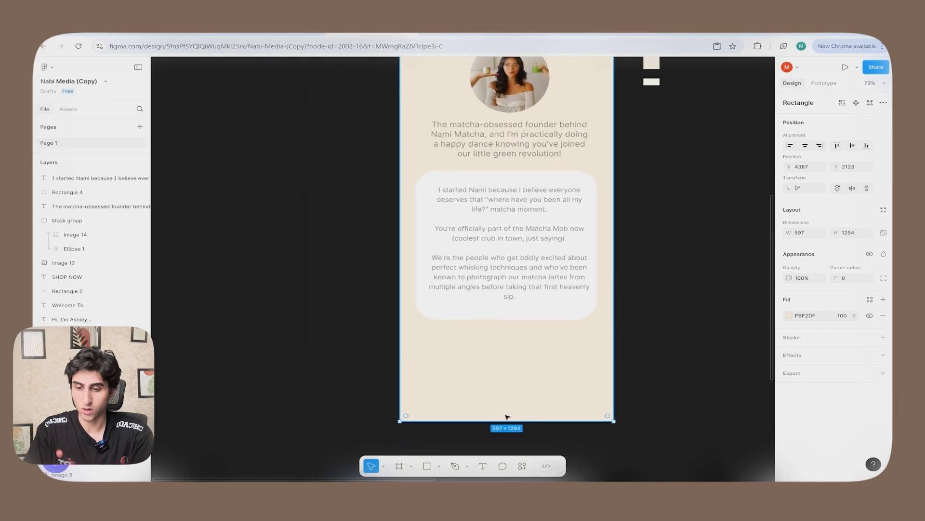
drag(501, 422, 497, 241)
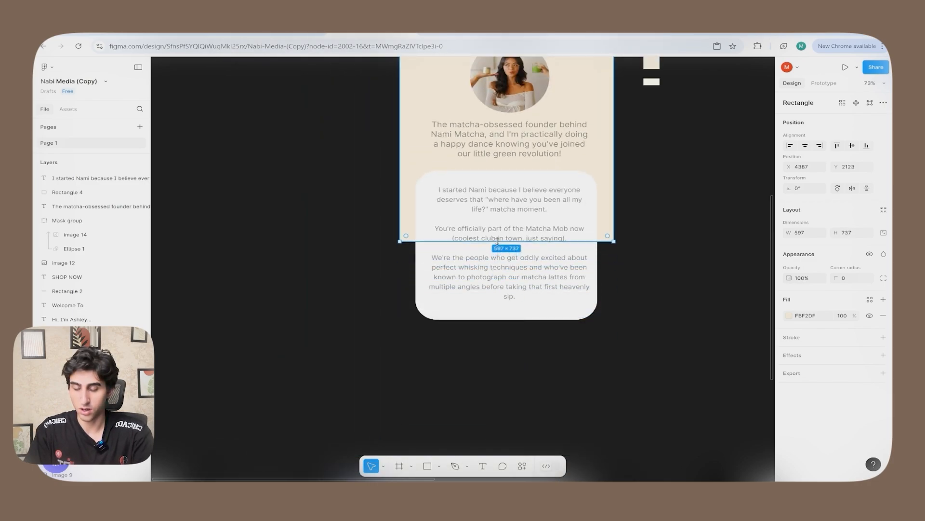
click(639, 210)
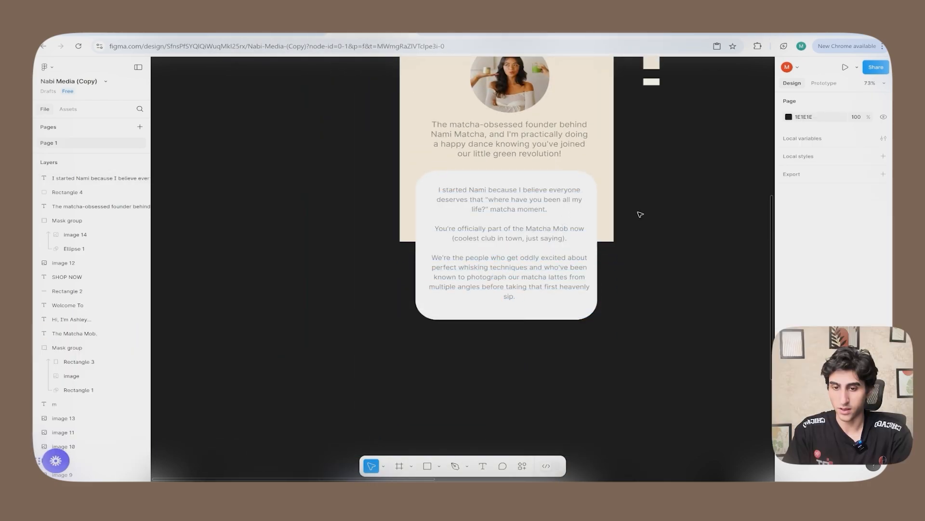
Step: Draw a rectangle about 600 × 679 directly below the cream background and send it behind the white text card
click(428, 467)
mouse_move(400, 242)
mouse_down()
mouse_move(553, 419)
mouse_move(620, 399)
mouse_move(613, 462)
mouse_up()
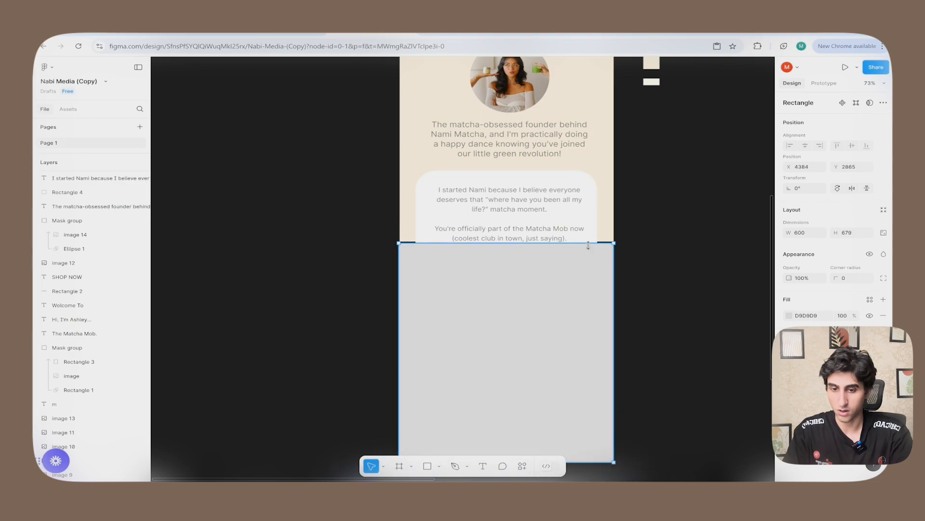
right_click(592, 249)
click(614, 277)
click(659, 278)
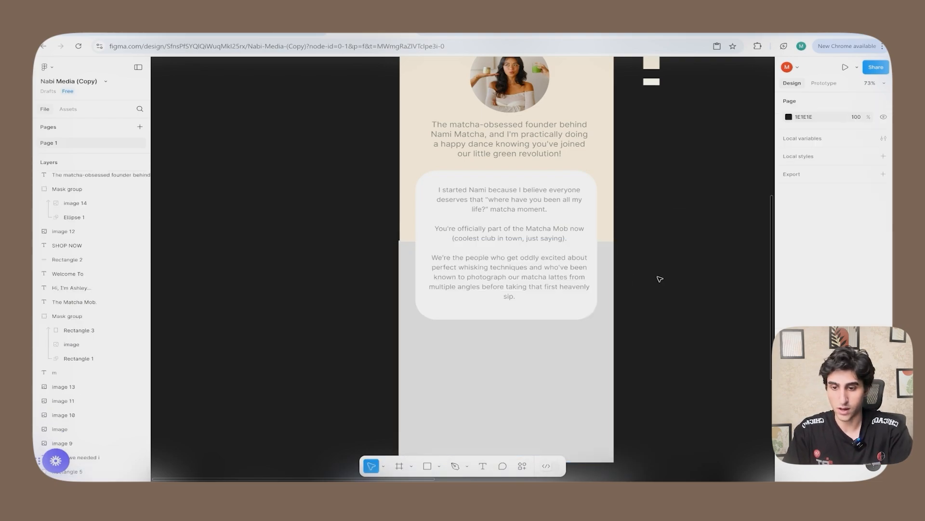
Step: Move the new rectangle's layer into the background mask group above Rectangle 1, and dismiss the screen time notification
drag(100, 471, 101, 355)
click(310, 341)
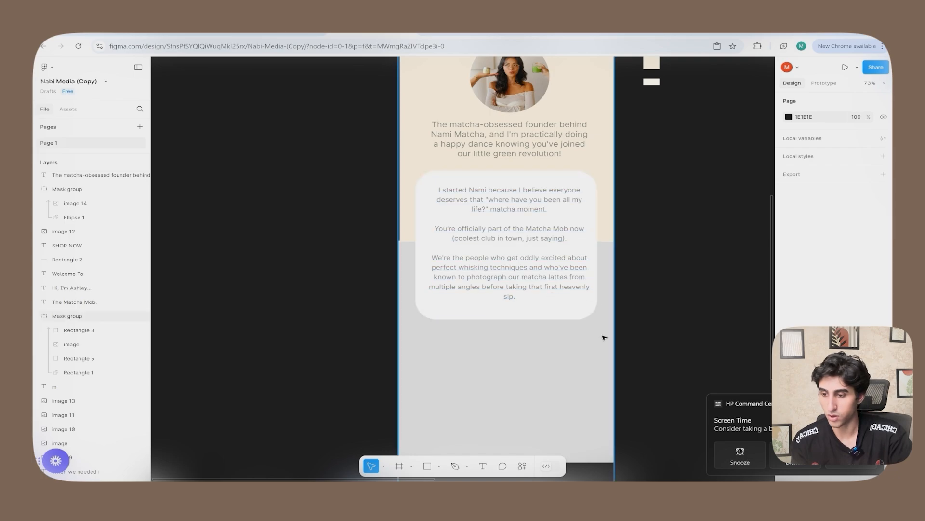
click(519, 406)
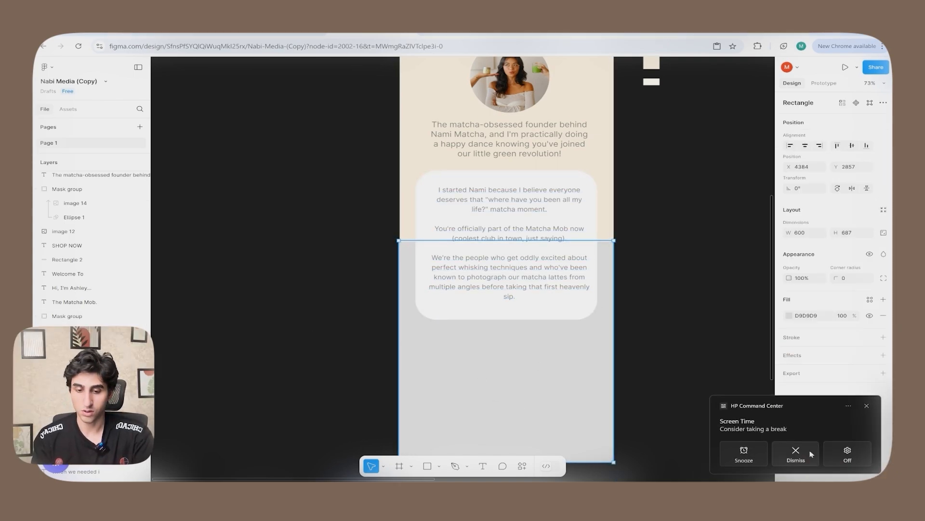
click(792, 452)
Step: Fill the lower rectangle with the off-white FFFDF1 sampled from the small swatch beside the email
click(542, 359)
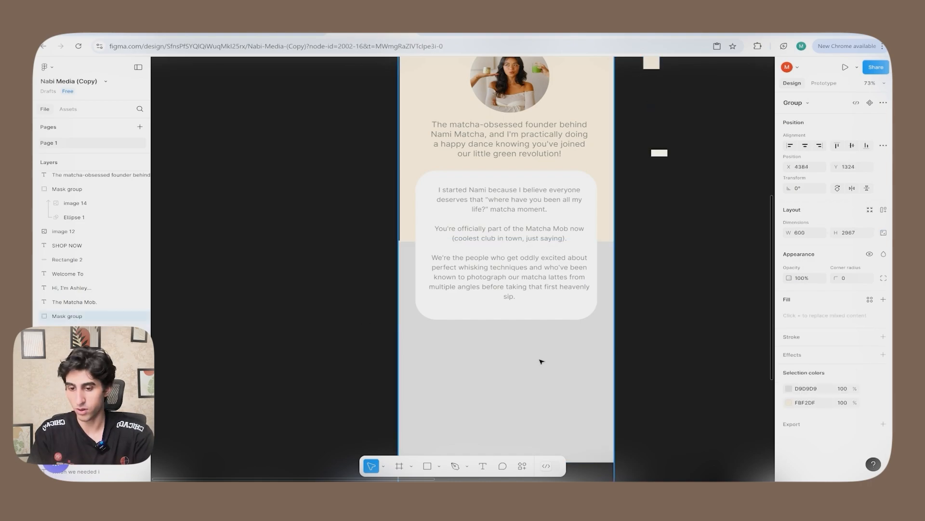
double_click(566, 363)
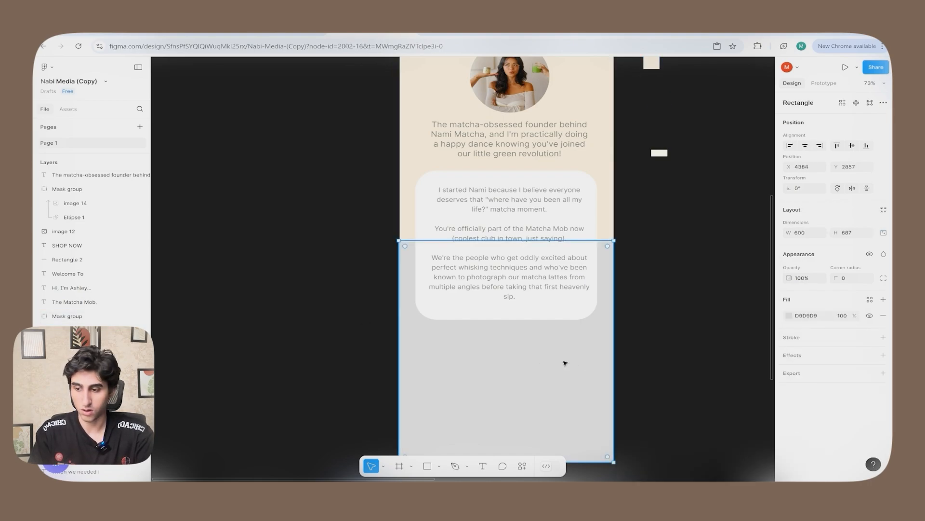
click(790, 316)
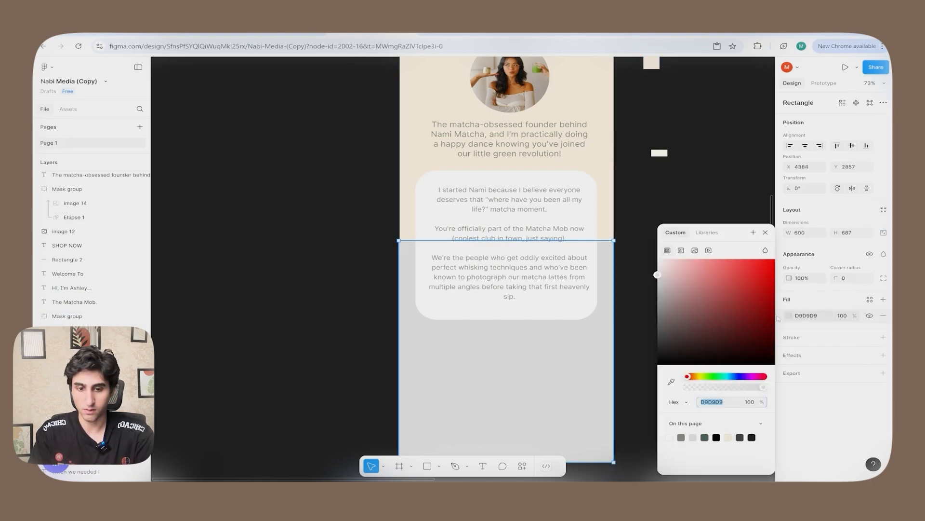
click(671, 382)
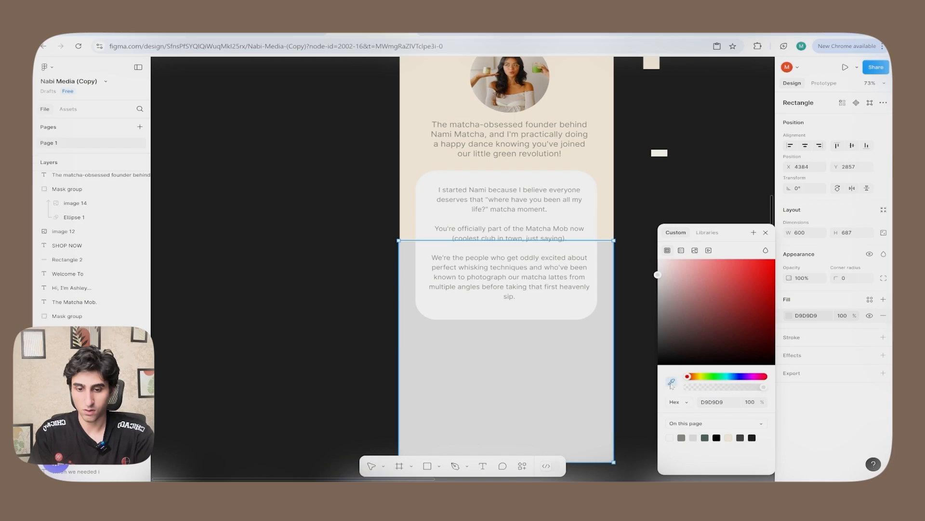
click(659, 153)
click(656, 199)
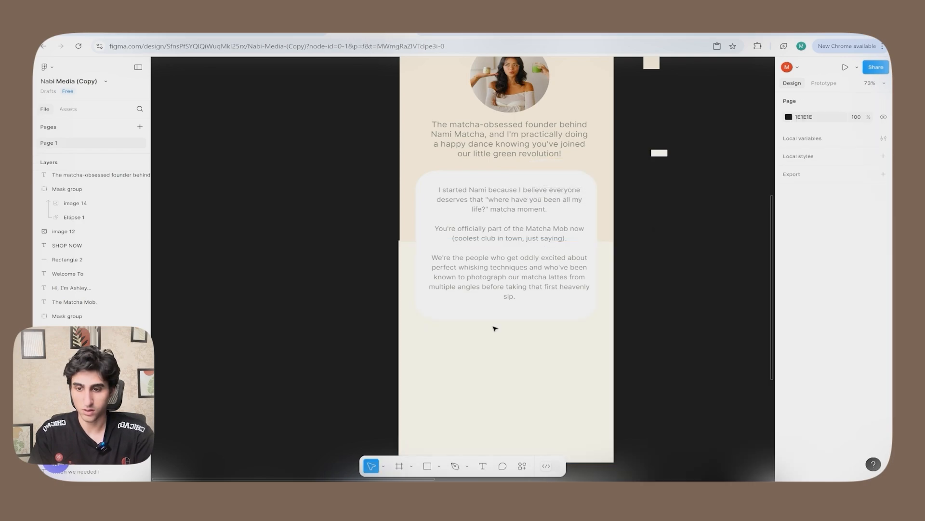
Step: Trim the off-white rectangle's left edge so it lines up with the cream background above it
ctrl+scroll(428, 348, up, 5)
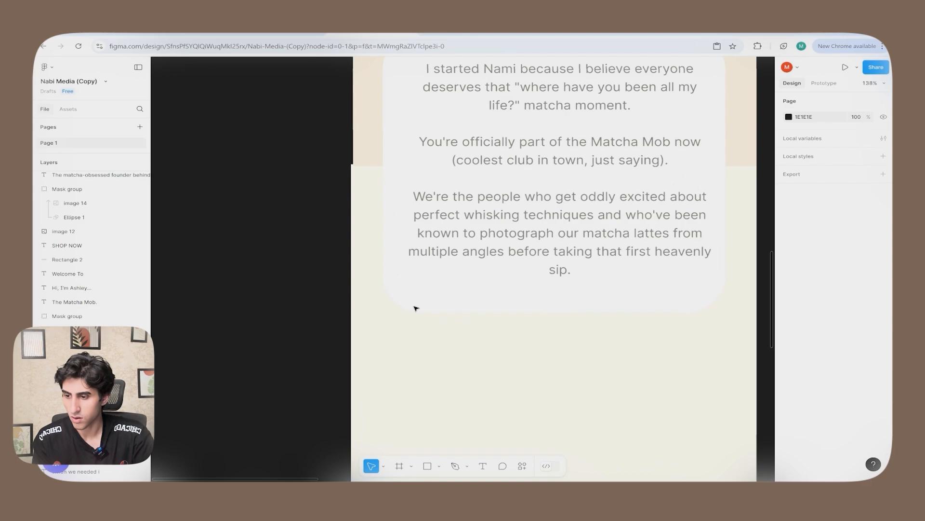
click(363, 188)
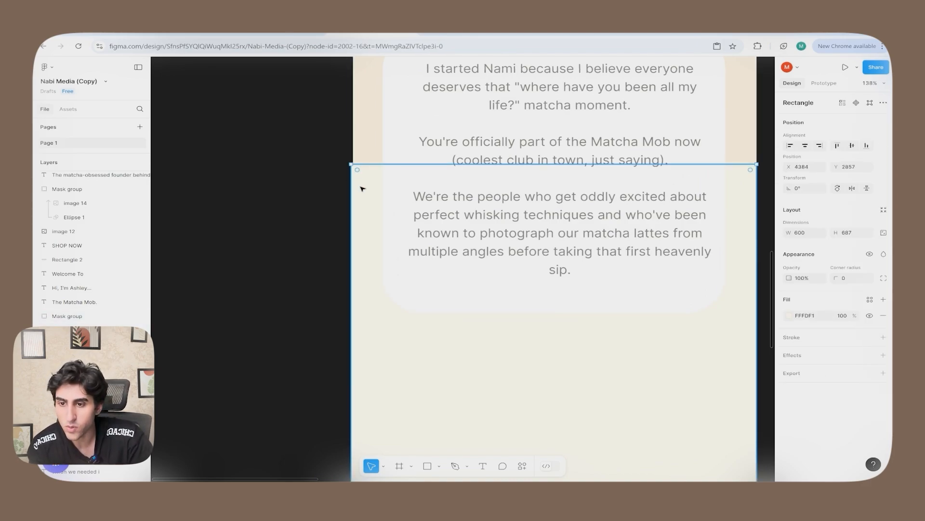
drag(352, 193, 354, 194)
ctrl+scroll(348, 351, down, 2)
click(673, 300)
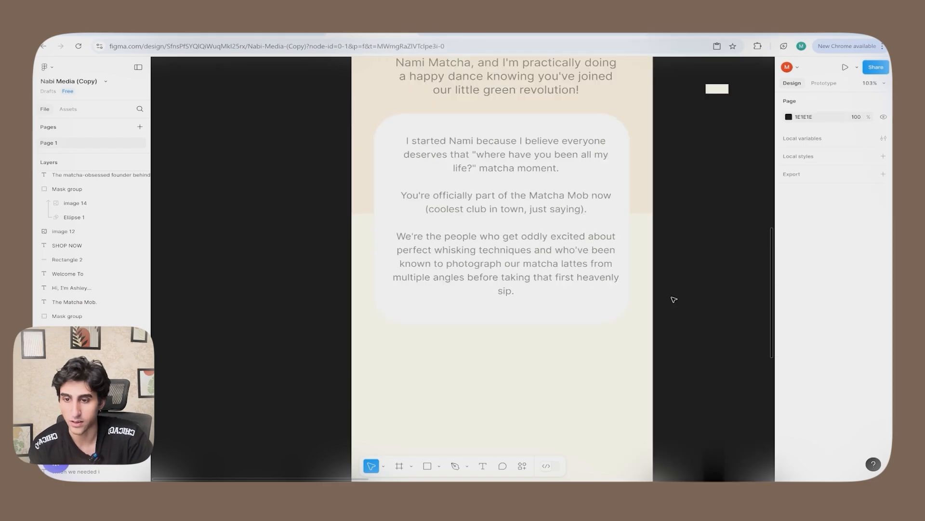
Step: Draw an ellipse about 596 × 468 across the email's width, place it behind the white card and shift it slightly lower
ctrl+scroll(673, 300, down, 3)
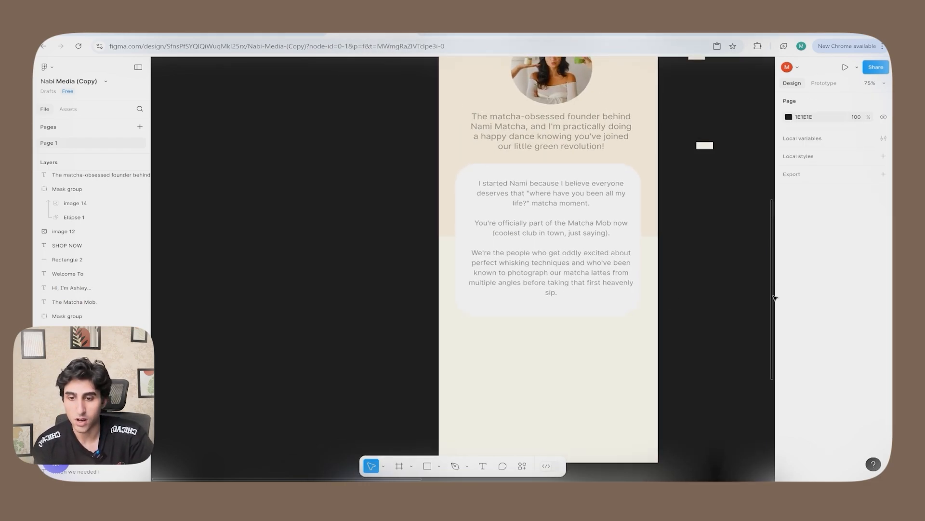
drag(773, 298, 774, 287)
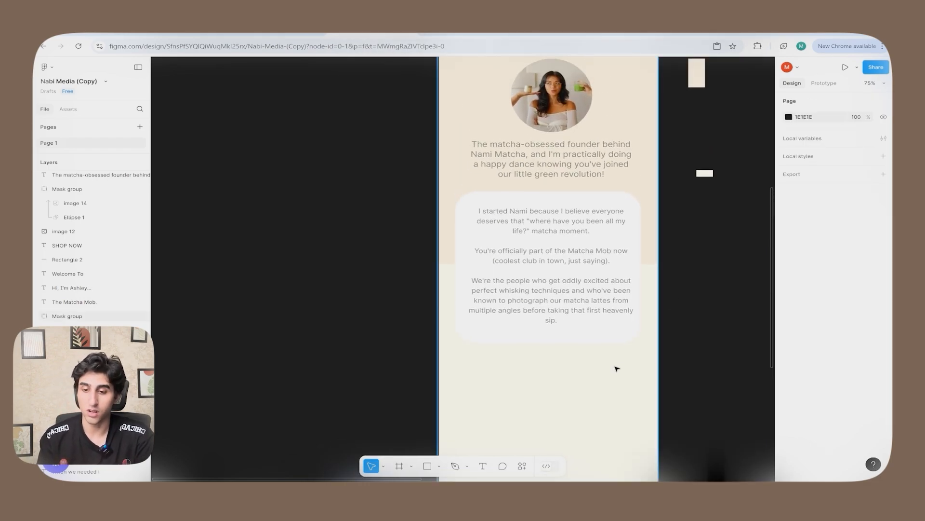
click(440, 466)
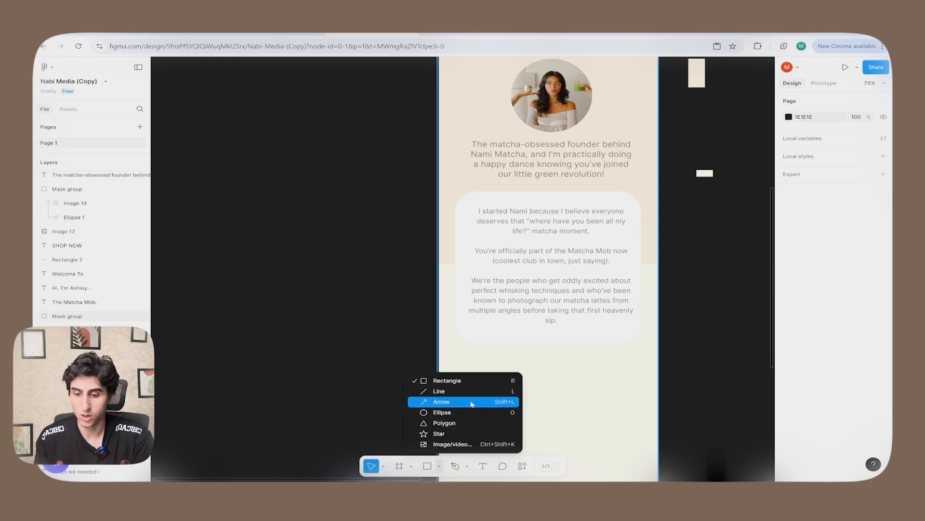
click(470, 411)
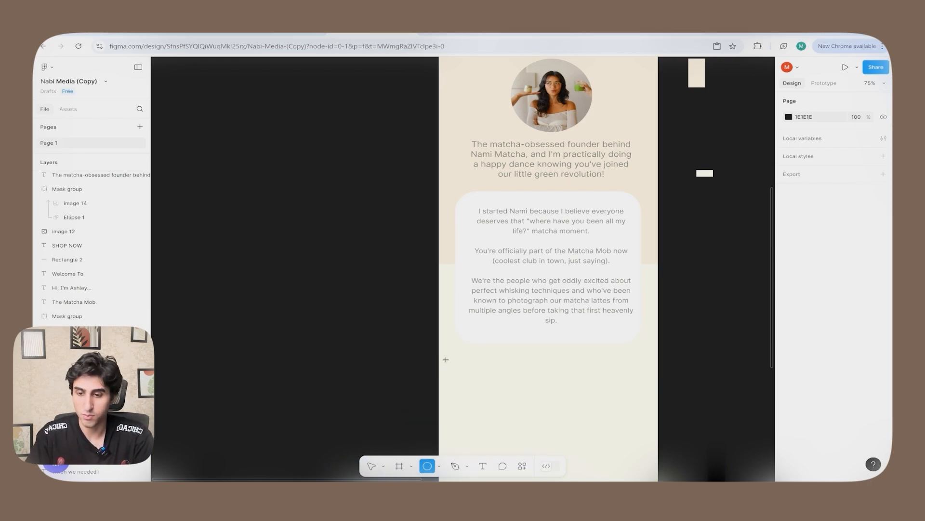
drag(446, 359, 659, 205)
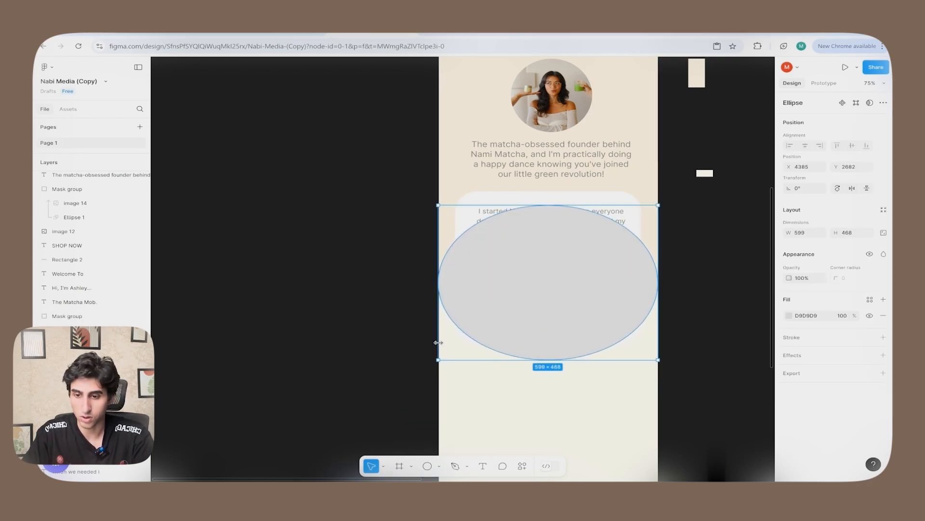
drag(438, 342, 439, 342)
key(ctrl+[)
key(ctrl+[)
drag(522, 353, 523, 363)
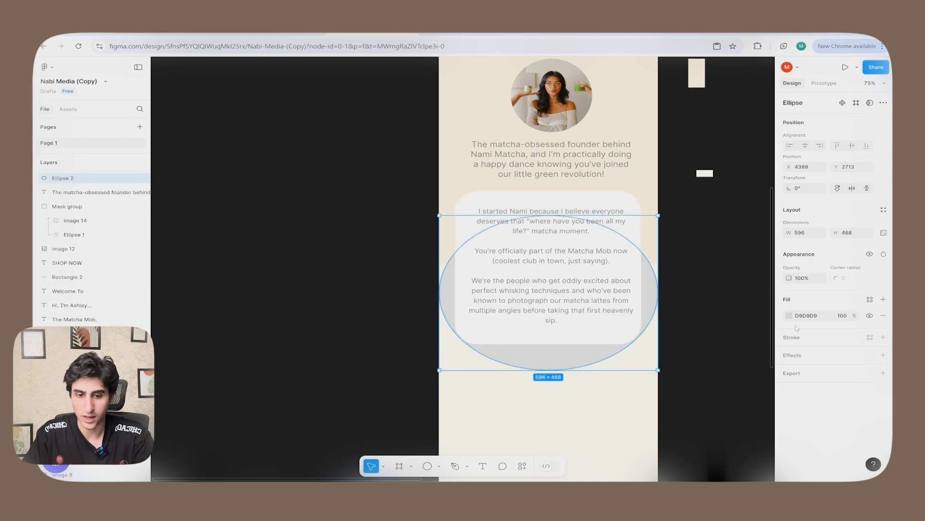
Step: Try a black fill and a muted teal 739696 on the ellipse, with its opacity at 11%
click(789, 315)
drag(720, 294, 818, 400)
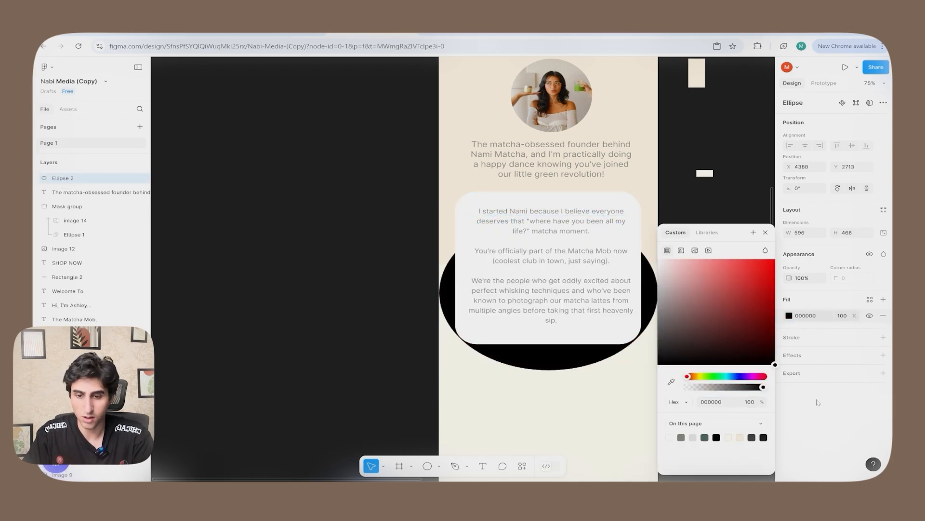
click(818, 402)
drag(789, 277, 685, 302)
click(789, 315)
click(727, 296)
drag(712, 376, 727, 379)
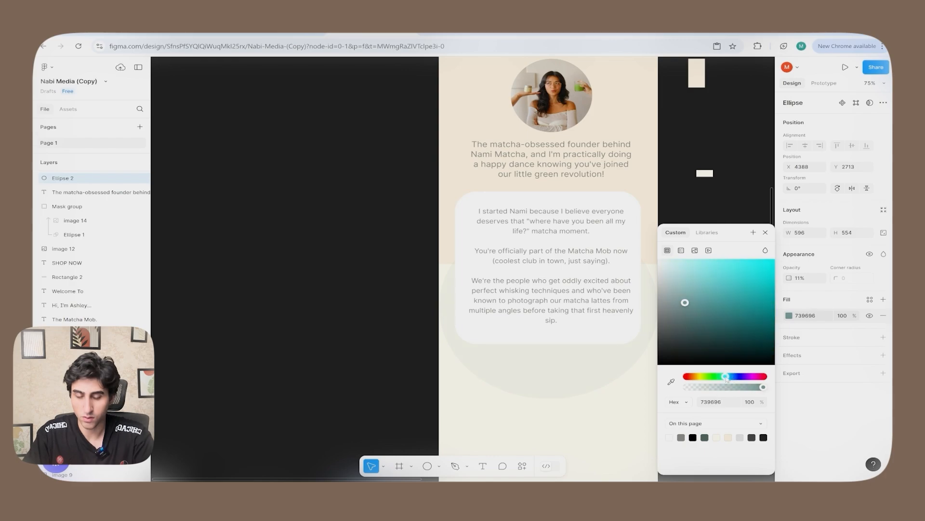
Step: Fill the ellipse with matcha green 7EA034 sampled from the founder photo, make it 600 high and lower its opacity to 7%
click(671, 381)
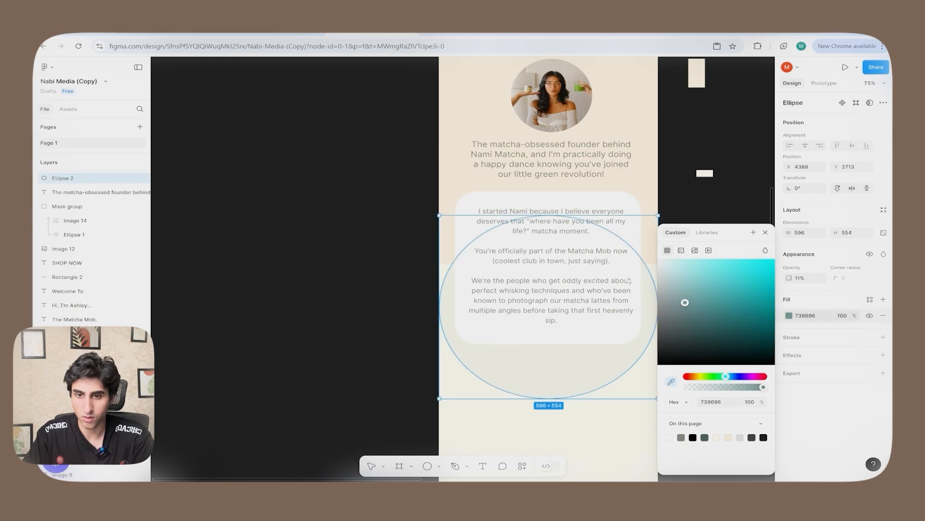
click(580, 89)
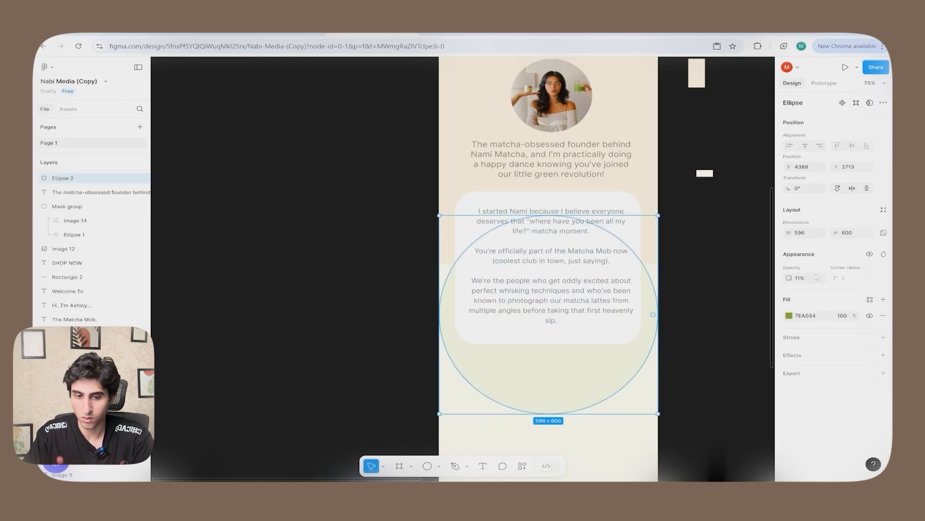
drag(795, 278, 789, 279)
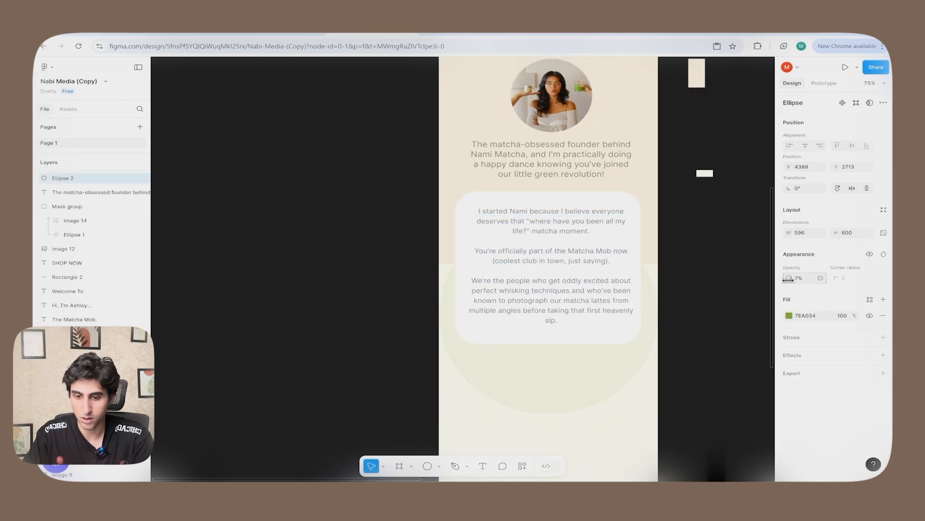
click(704, 308)
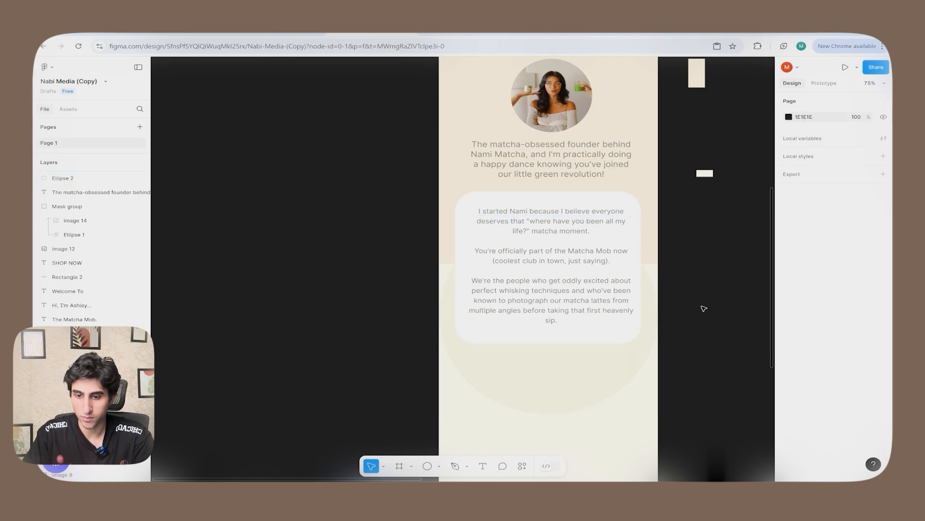
Step: Copy the Headline 3 text "Nami Yame First Harvest Matcha" from the Google Docs brief and return to the Figma design
scroll(704, 309, down, 3)
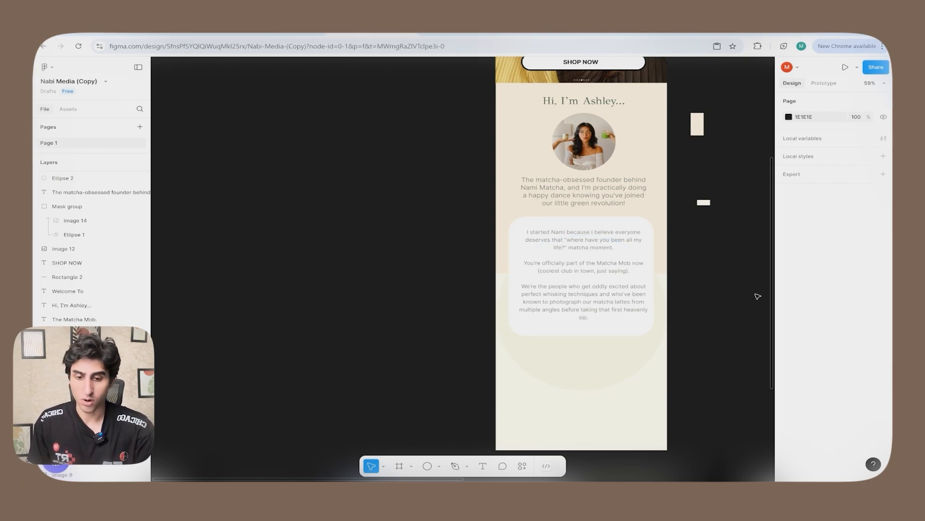
key(ctrl+Tab)
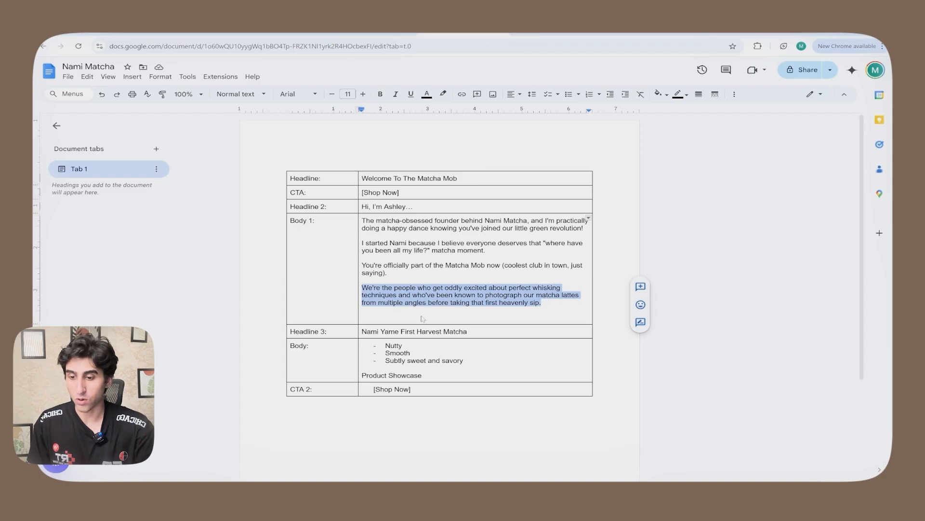
triple_click(429, 331)
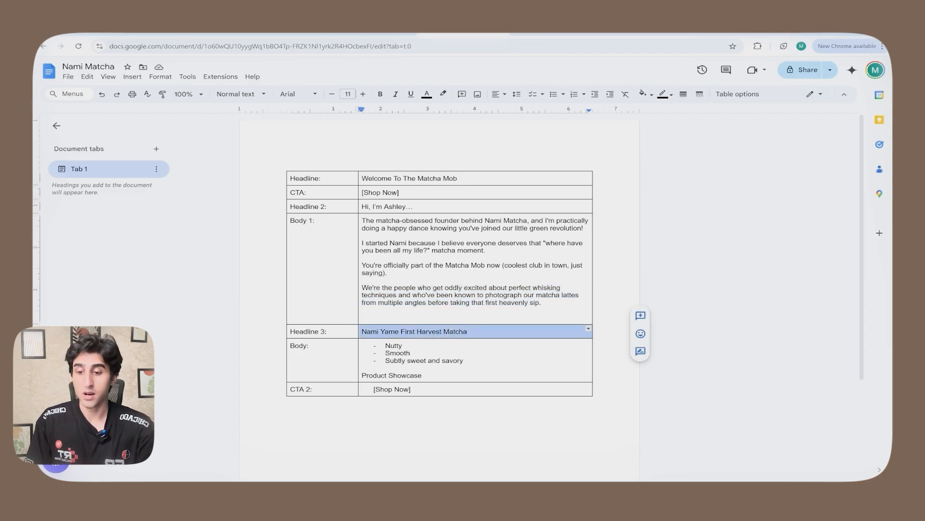
triple_click(455, 331)
click(467, 332)
drag(467, 331, 362, 331)
key(ctrl+shift+Tab)
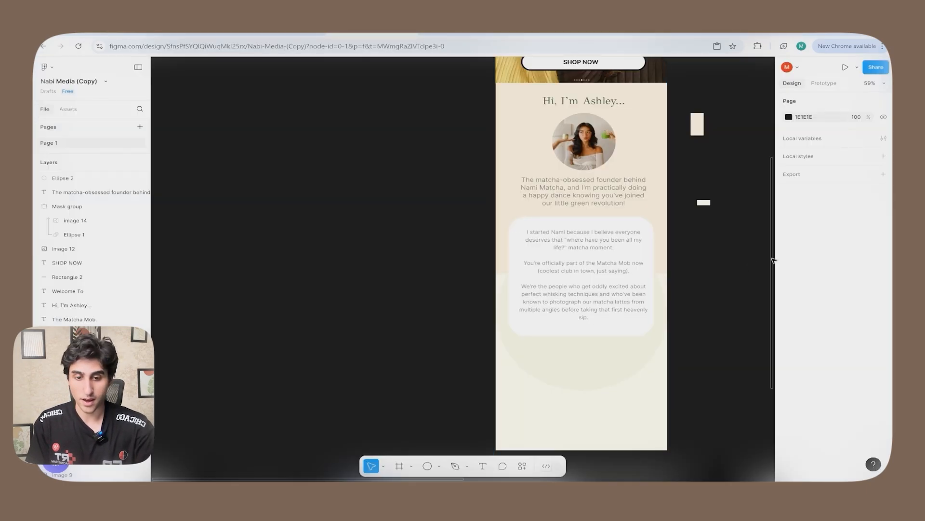
Step: Duplicate the "Hi, I'm Ashley..." heading below the white card, replace its text with the copied product name and shorten it to "Nami Yame"
scroll(590, 128, up, 1)
click(590, 128)
drag(597, 350, 598, 387)
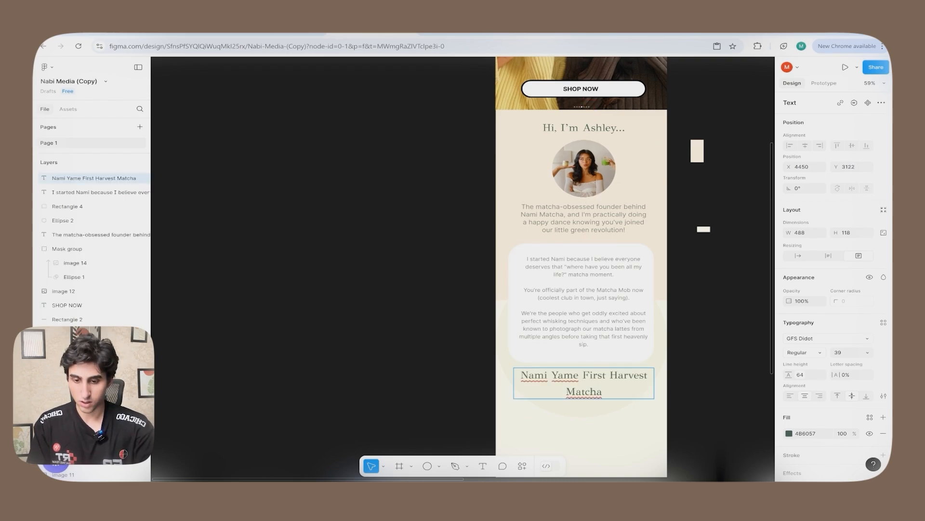
drag(602, 392, 582, 375)
key(BackSpace)
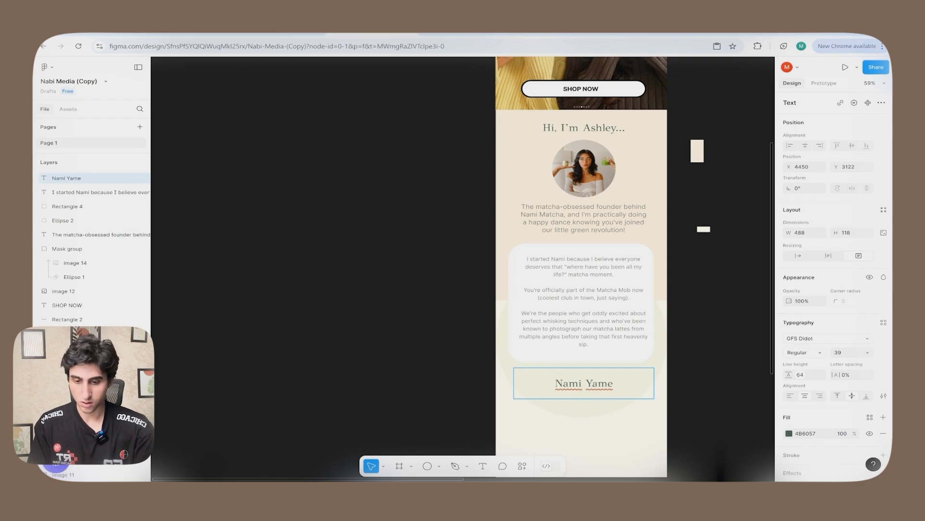
click(724, 416)
Step: Duplicate the "Nami Yame" heading, change the copy to "First Harvest Matcha" and align it centred directly beneath
click(583, 387)
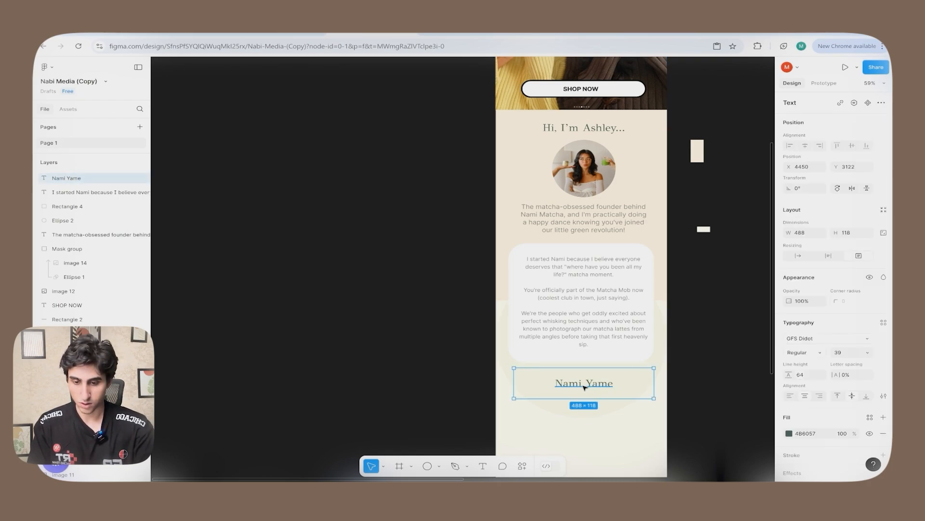
drag(585, 380, 584, 381)
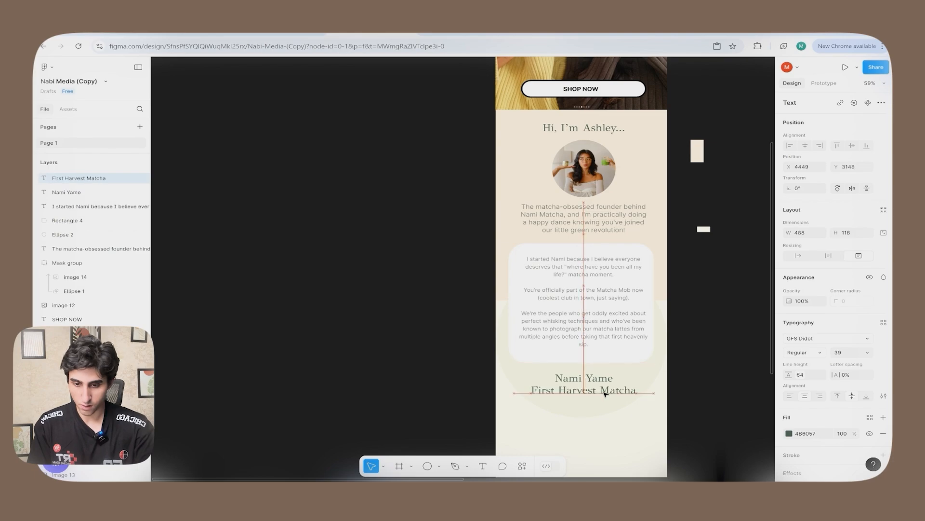
drag(605, 396, 605, 392)
click(714, 395)
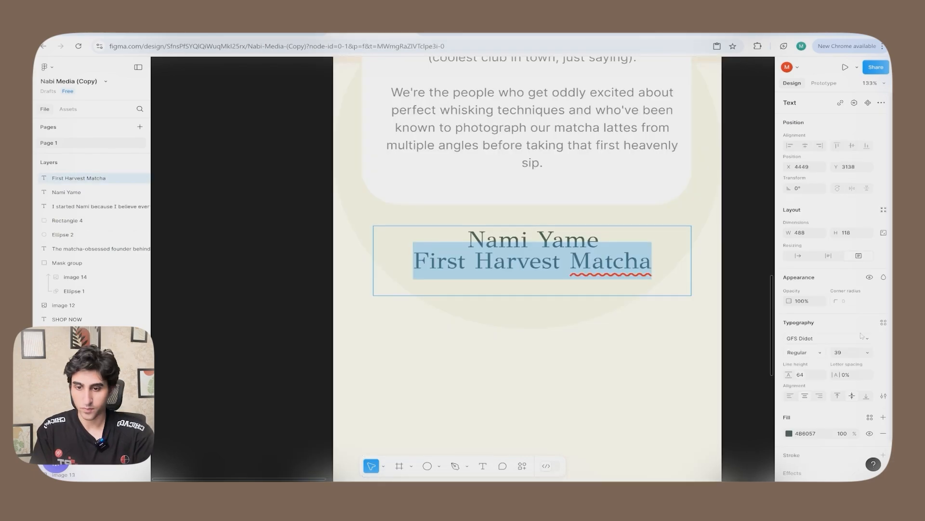
Step: Set both product heading lines, "First Harvest Matcha" and "Nami Yame", to font size 48
click(866, 356)
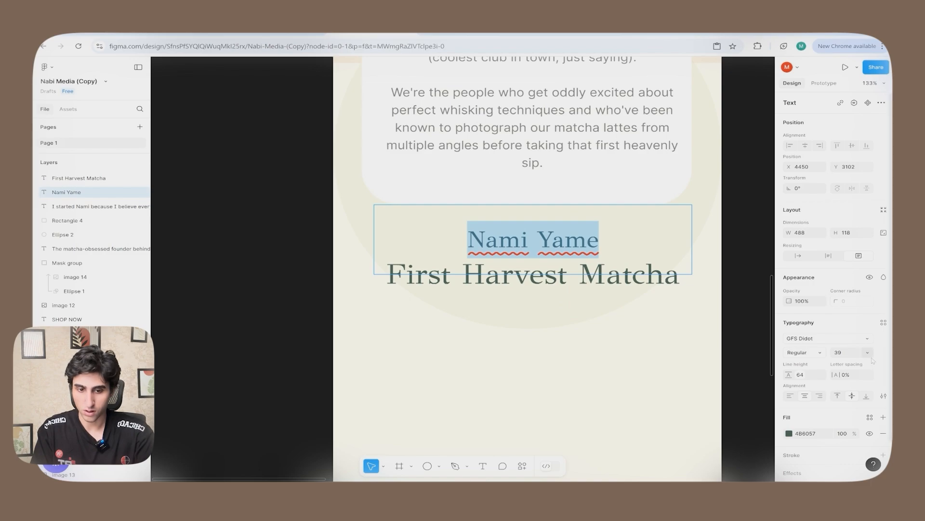
click(868, 354)
click(856, 419)
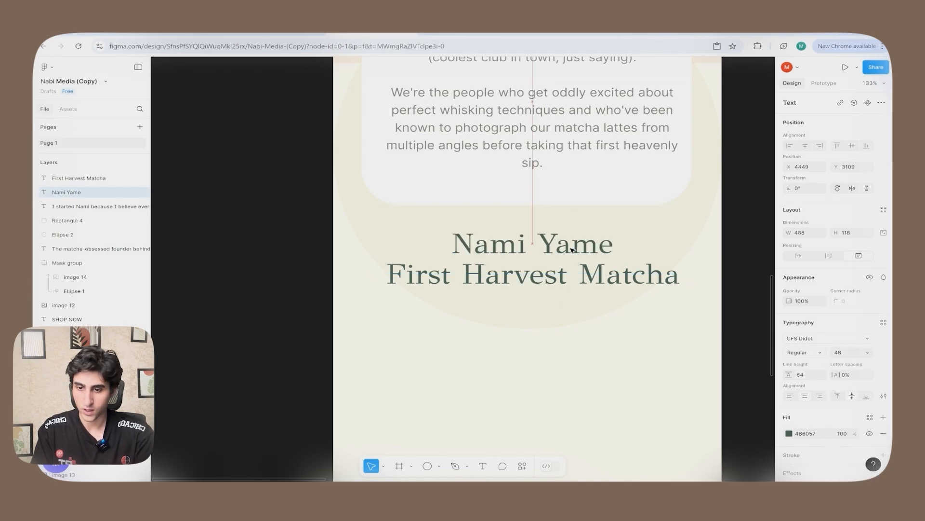
Step: Enlarge the "First Harvest Matcha" text box to the email's full width, 596 × 172
click(632, 298)
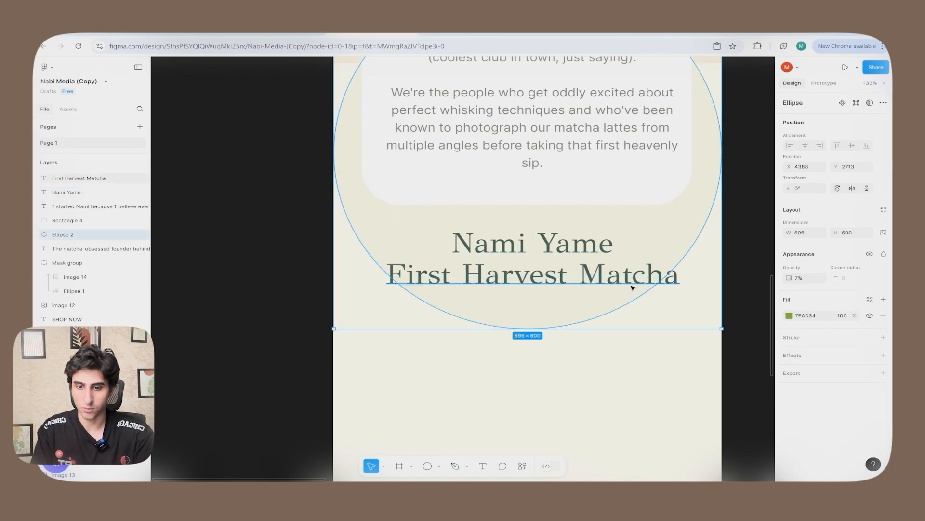
click(632, 287)
drag(693, 272, 724, 272)
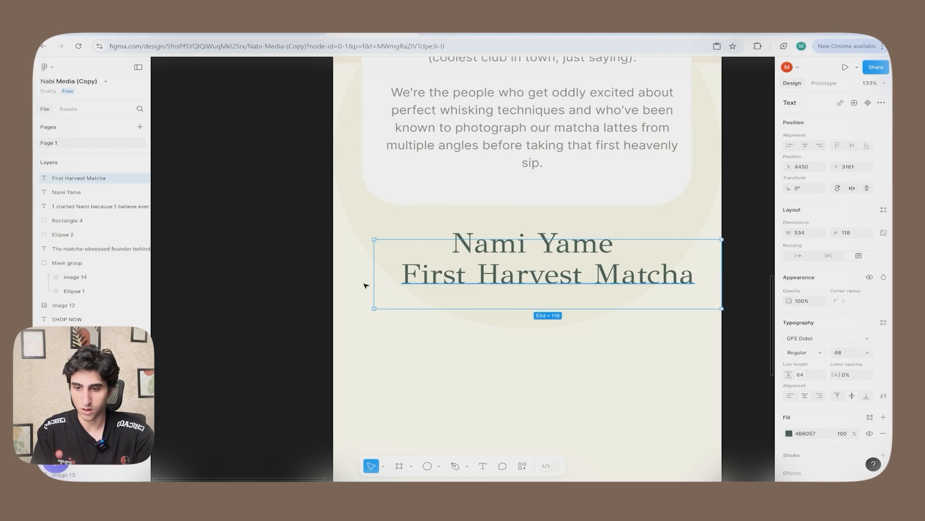
drag(374, 274, 333, 282)
drag(522, 309, 519, 339)
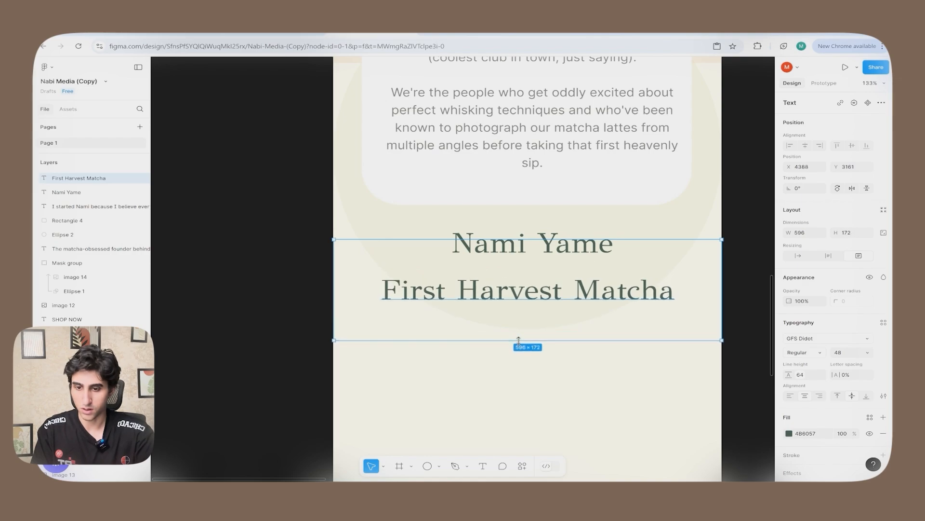
Step: Set the "First Harvest Matcha" font size to 55 and move the line slightly closer to "Nami Yame"
double_click(522, 298)
click(866, 353)
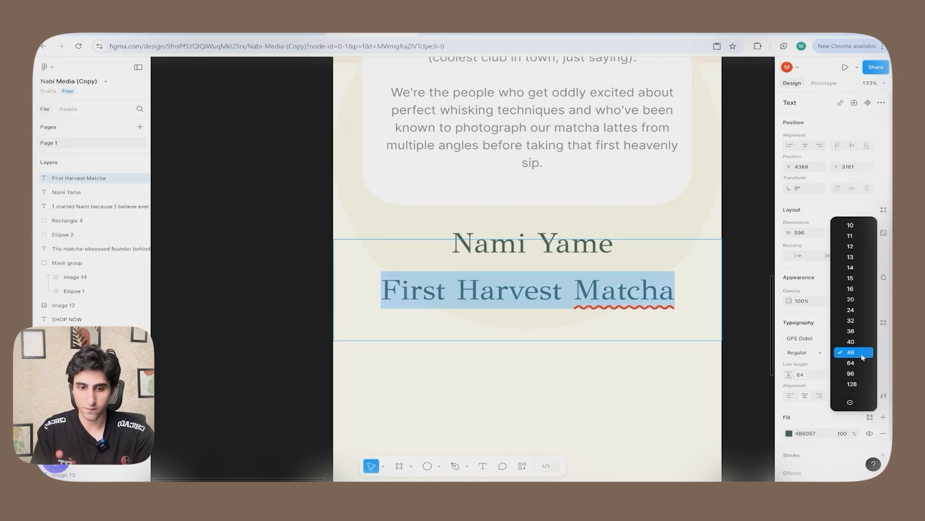
click(842, 356)
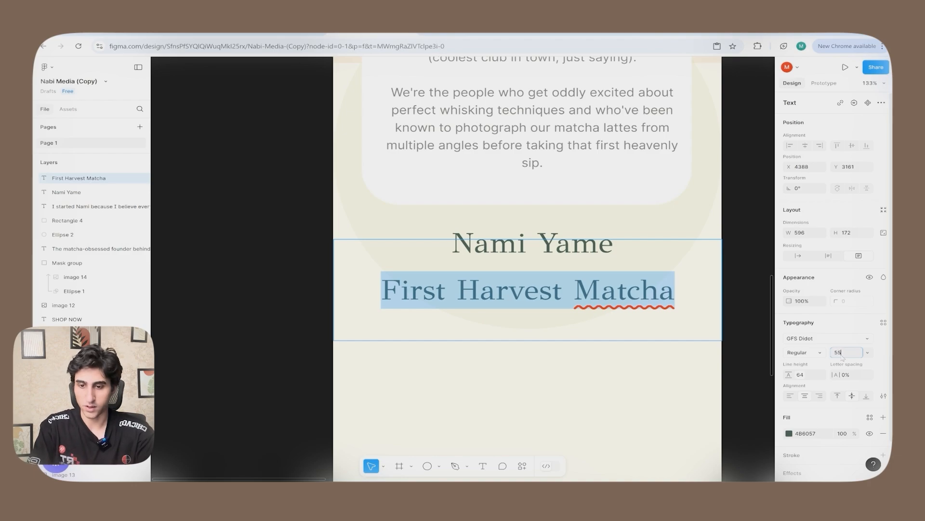
key(Return)
key(Escape)
click(733, 195)
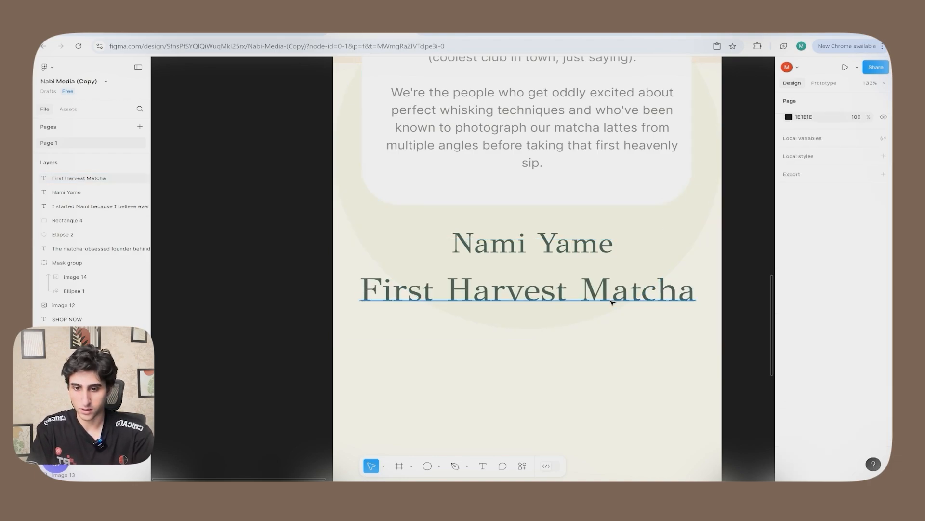
drag(594, 303, 601, 299)
Step: Try font size 50 on the "Nami Yame" line and settle on 52
double_click(545, 242)
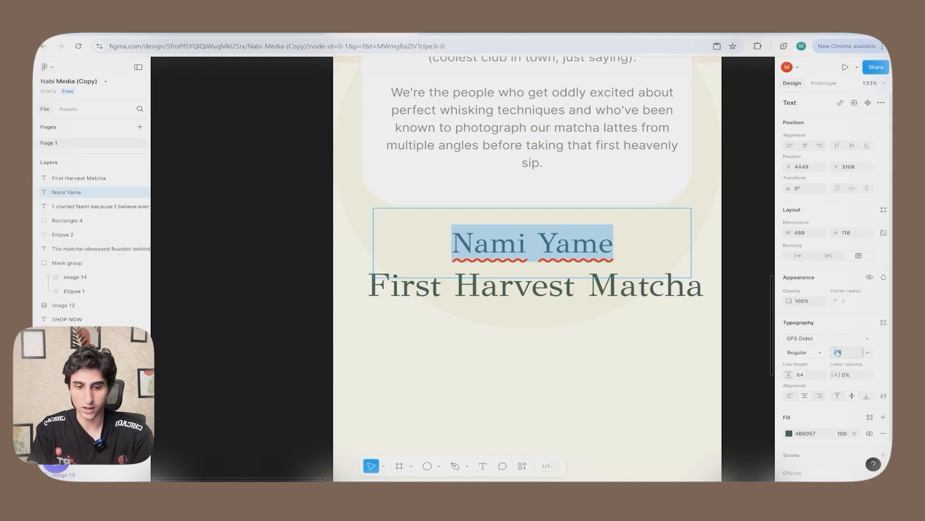
text(50)
key(Return)
click(838, 353)
text(52)
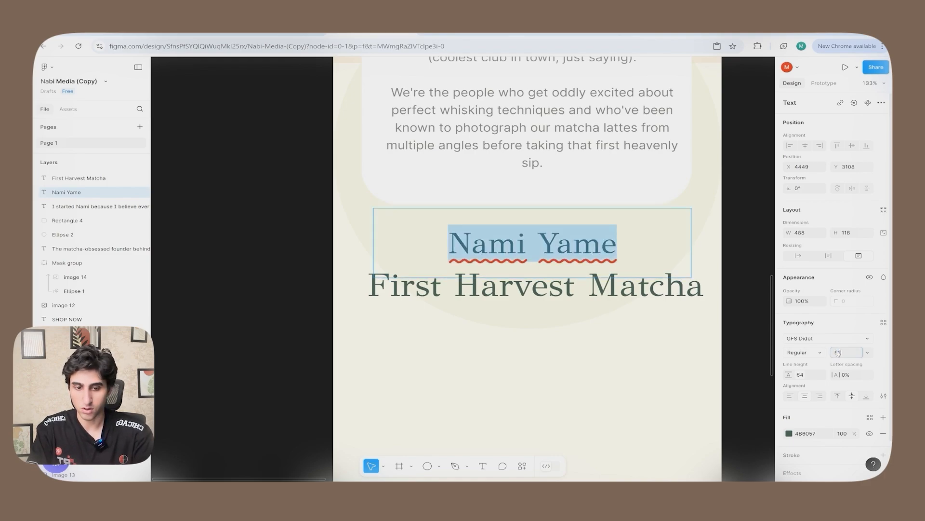
key(Return)
key(Escape)
key(Escape)
Step: Place the matcha tin photo below the product heading, bring it to the front and scale it to 465 × 428
scroll(765, 316, down, 5)
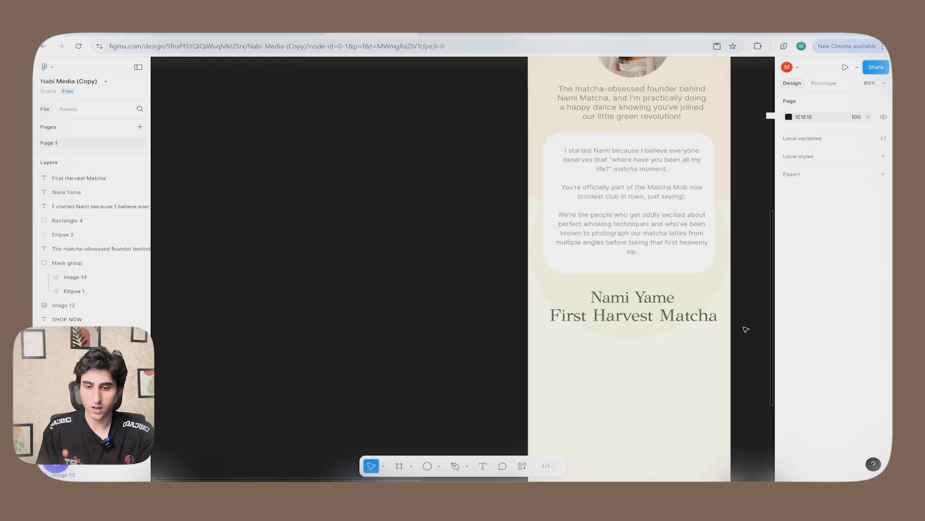
scroll(746, 329, up, 3)
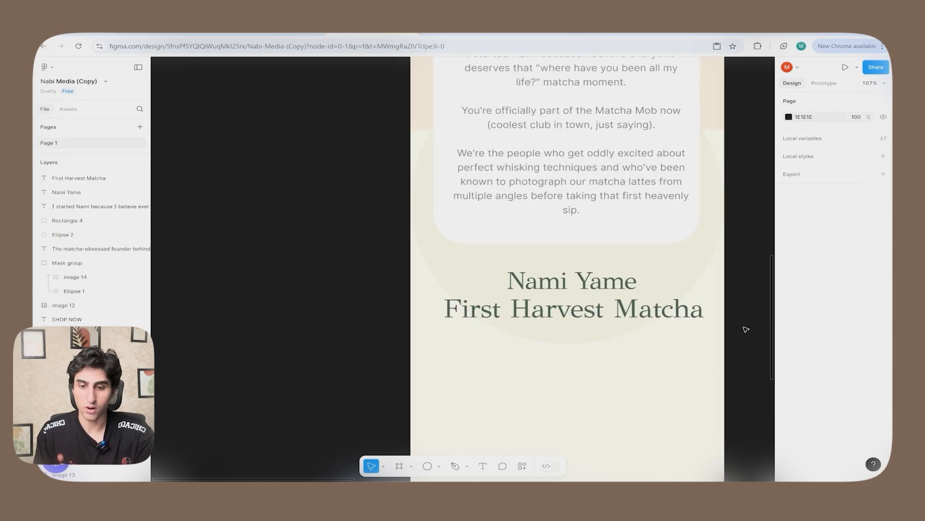
scroll(746, 330, down, 5)
key(space)
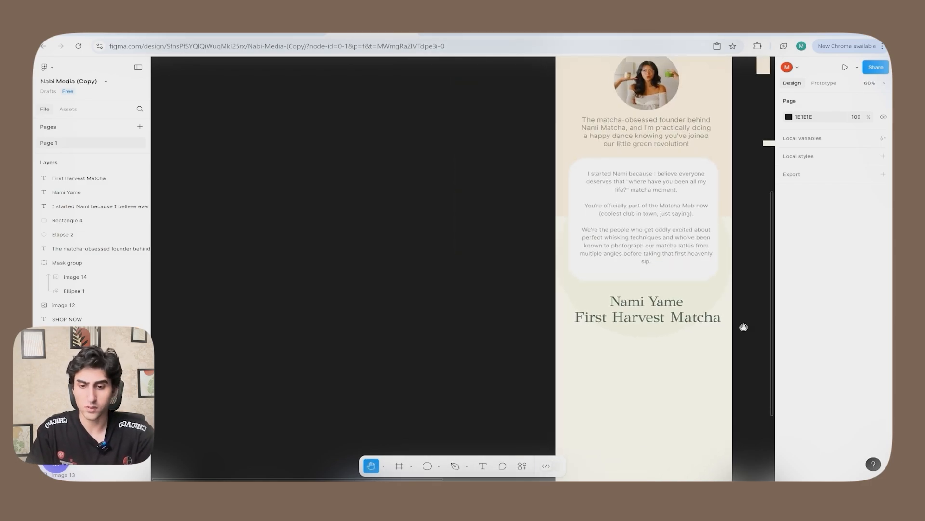
drag(744, 292, 622, 180)
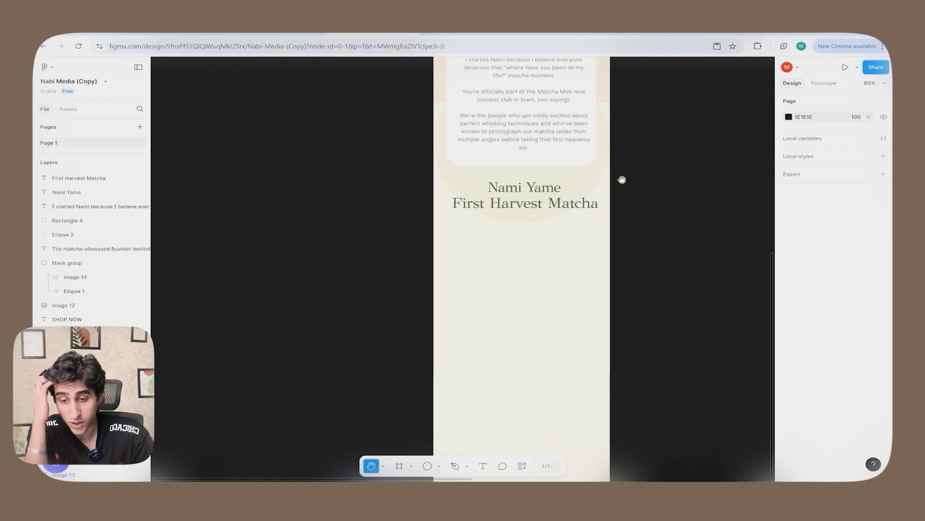
scroll(622, 179, down, 3)
drag(748, 242, 366, 336)
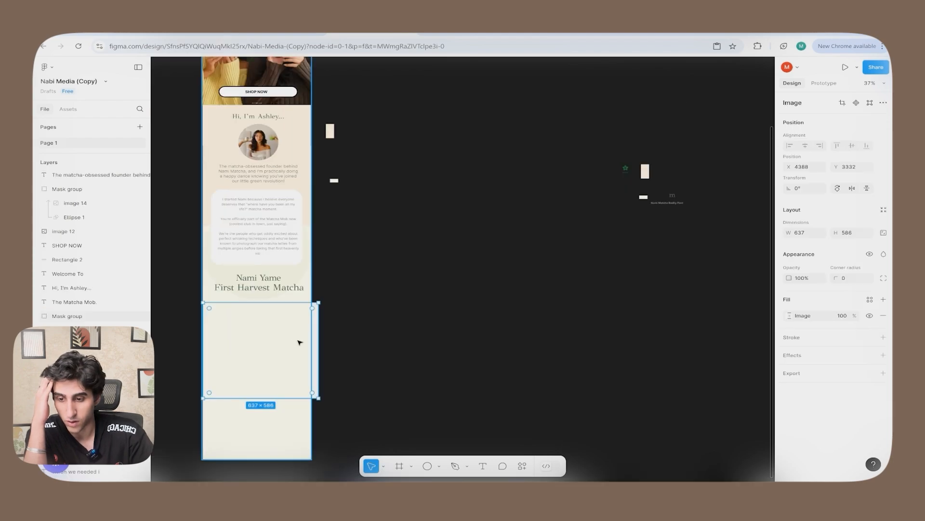
right_click(299, 342)
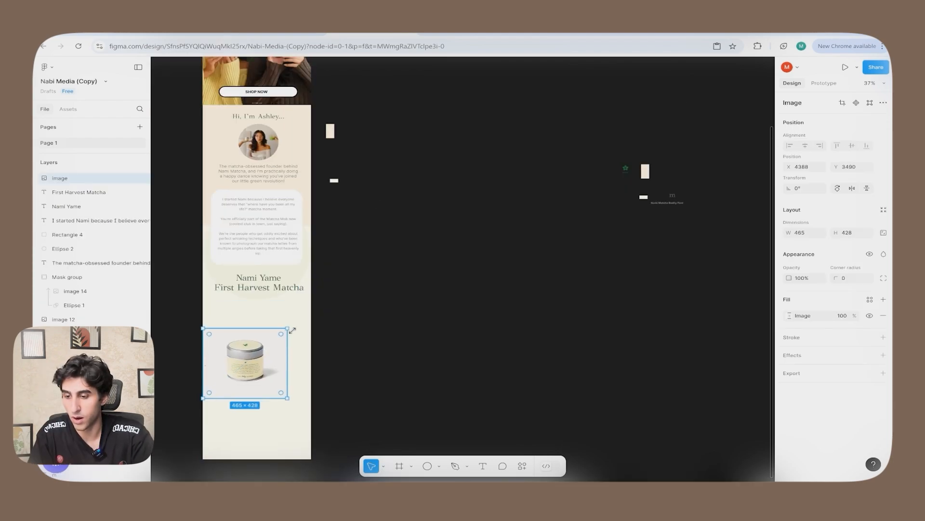
click(366, 337)
Step: Centre the matcha tin photo under the product heading and scale it down to 400 × 368
click(248, 359)
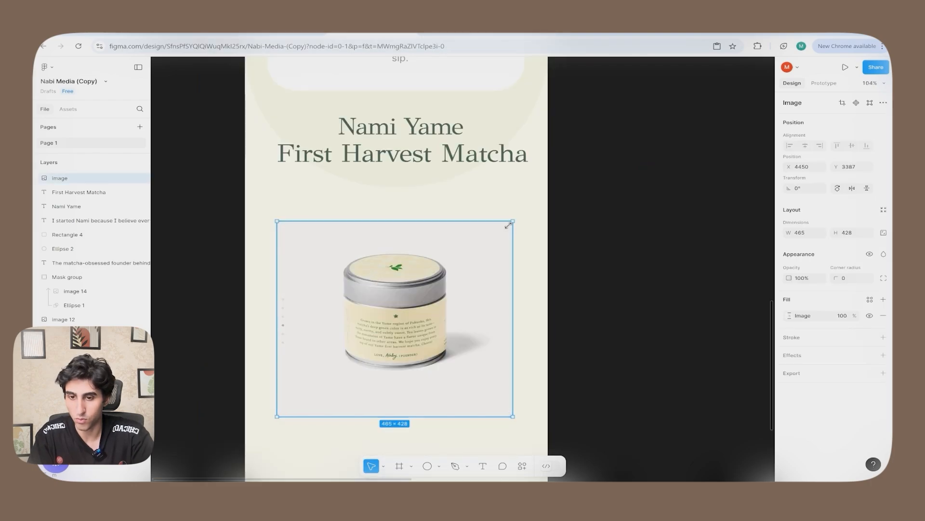
drag(510, 223, 479, 248)
click(607, 246)
scroll(607, 246, down, 5)
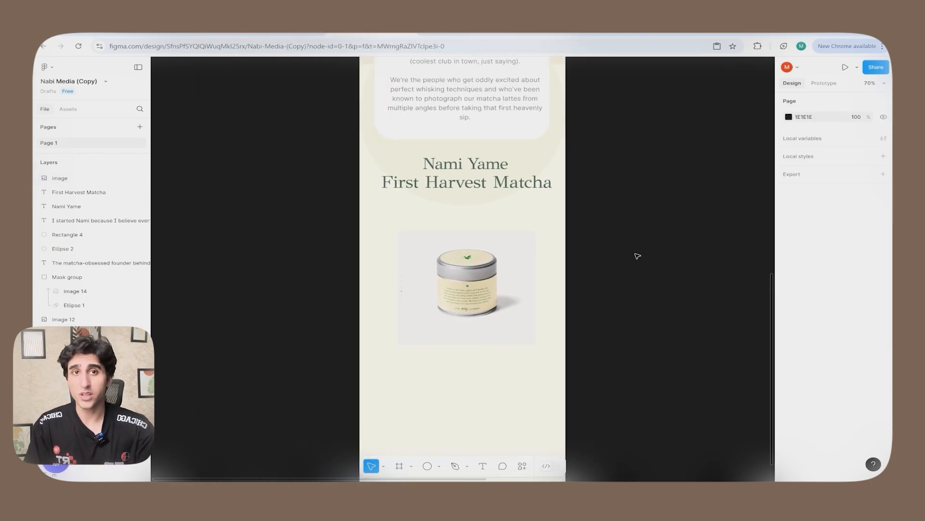
Step: Draw a rectangle about 497 × 698 over the tin photo and set its corner radius to 150
click(439, 469)
click(459, 379)
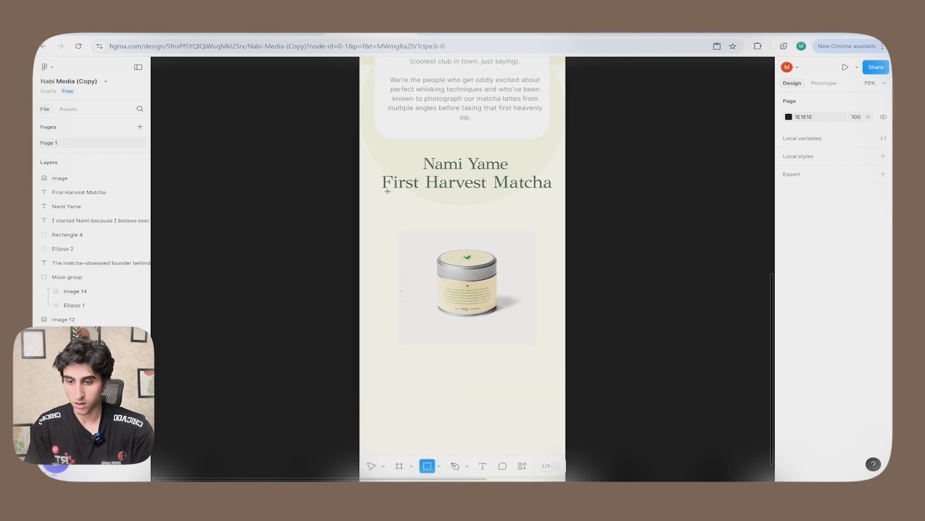
mouse_move(381, 209)
mouse_down()
mouse_move(553, 383)
mouse_move(553, 426)
mouse_up()
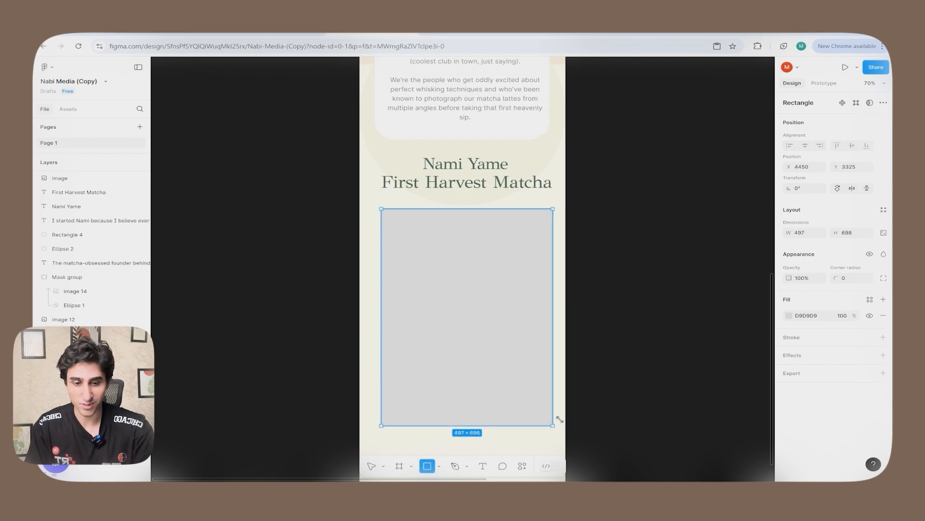
click(846, 278)
text(150)
key(Return)
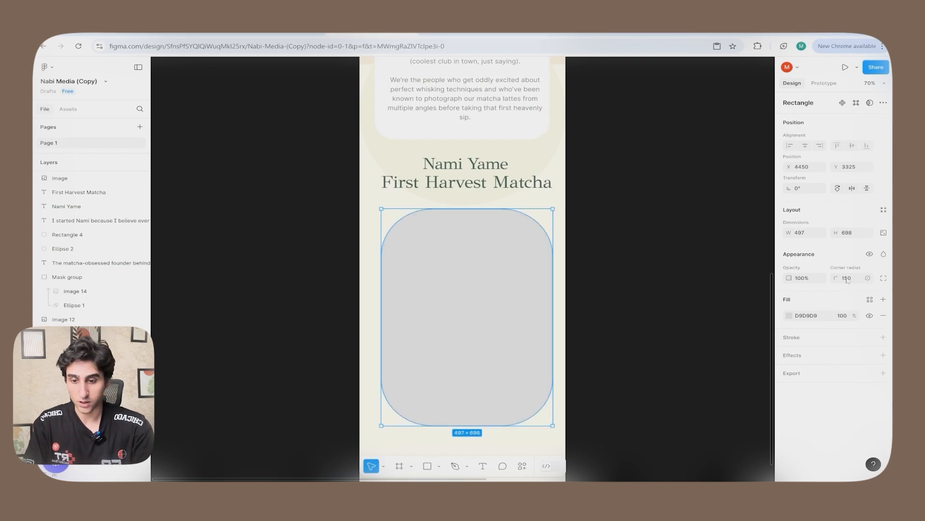
Step: Try sending the rounded rectangle to the back and repositioning it over the tin photo, and undo both changes
click(727, 301)
click(475, 298)
right_click(475, 298)
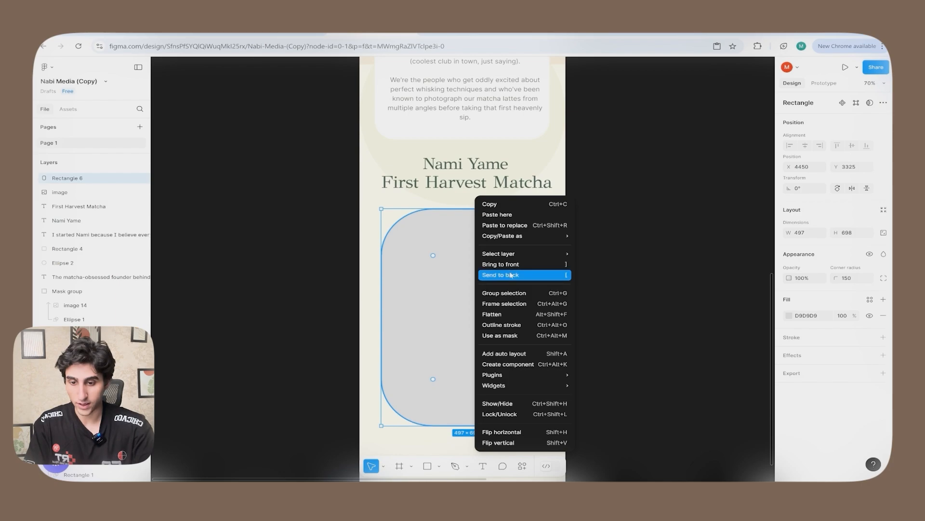
click(501, 275)
drag(492, 294, 487, 314)
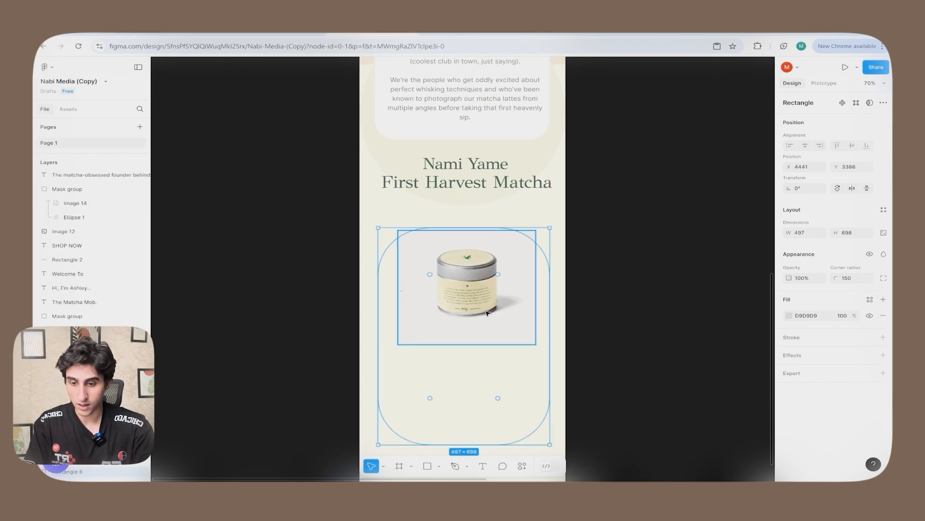
key(ctrl+z)
key(ctrl+z)
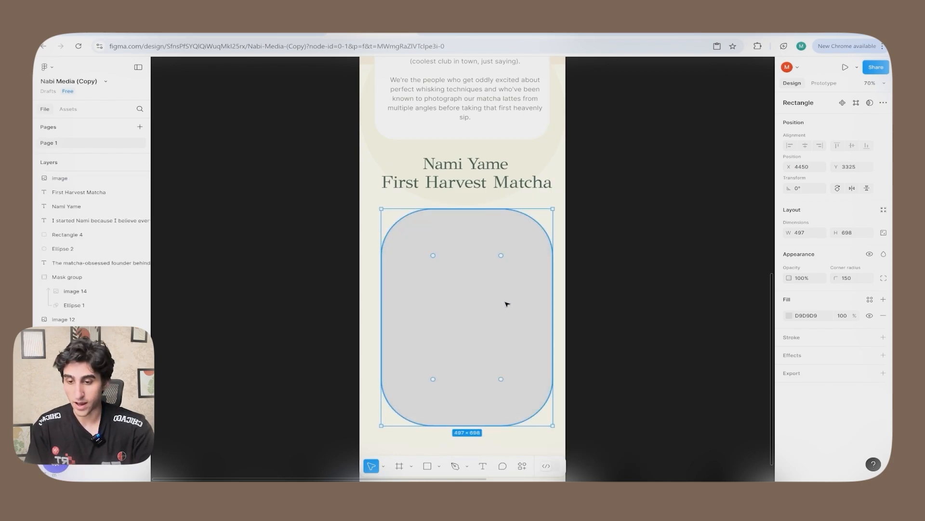
Step: Move the rounded rectangle lower, put the tin photo above it in the layer order and mask the photo with the rectangle
drag(458, 284, 453, 364)
double_click(487, 251)
drag(100, 192, 100, 179)
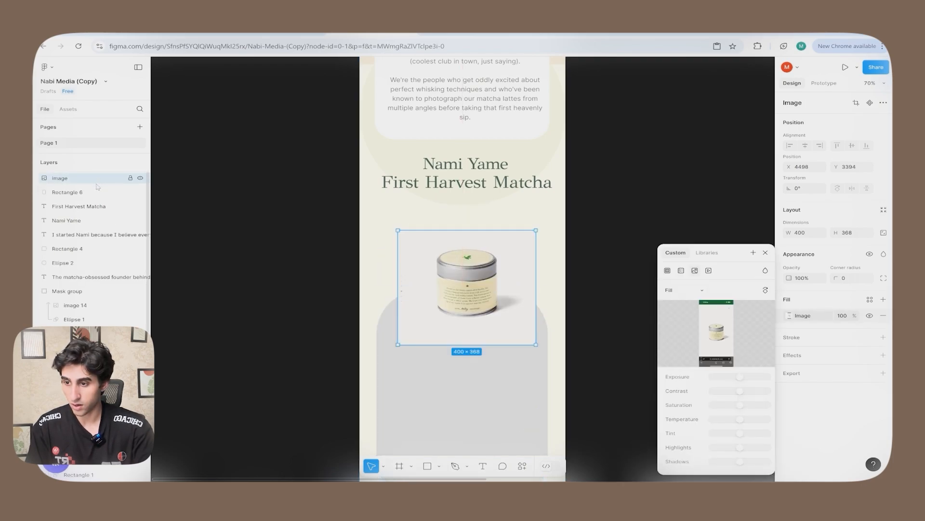
shift+click(97, 193)
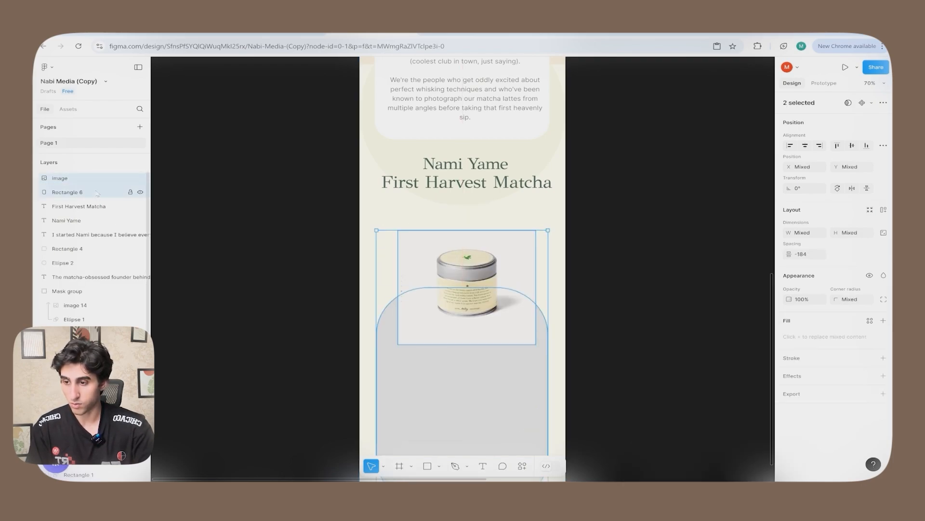
right_click(97, 192)
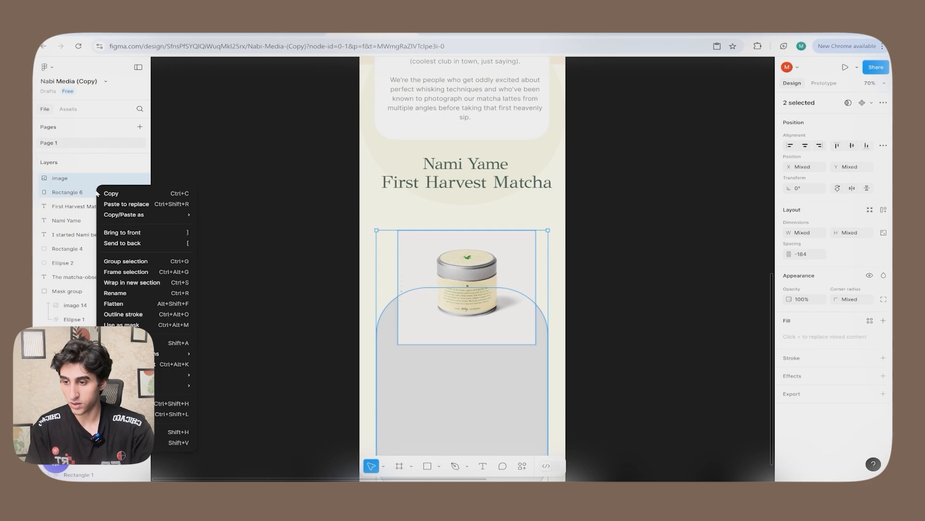
click(147, 327)
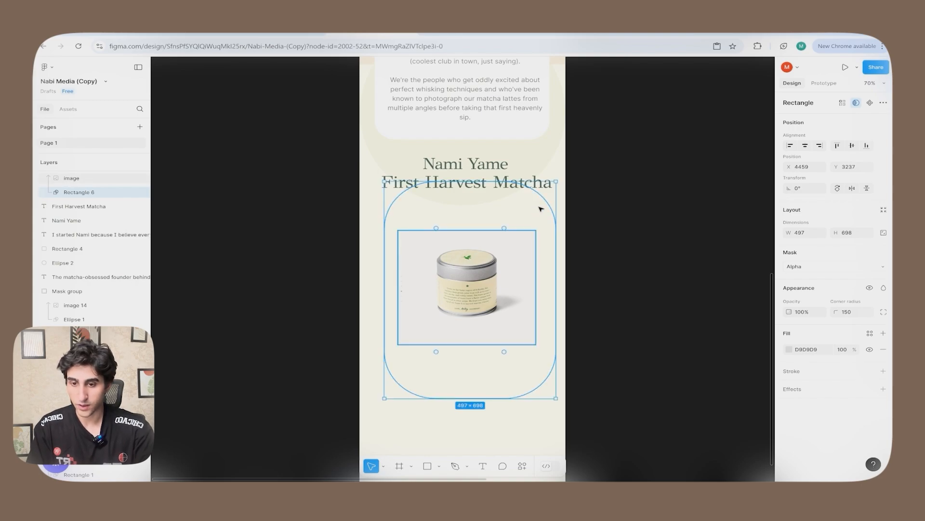
Step: Shrink the rounded mask and enlarge the tin photo to fill it, centred below the product heading
drag(555, 183, 511, 237)
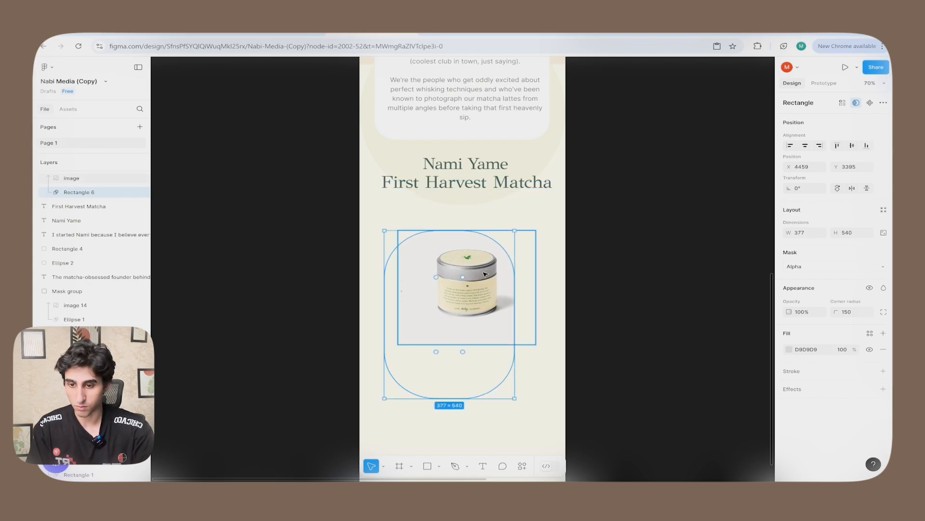
click(635, 272)
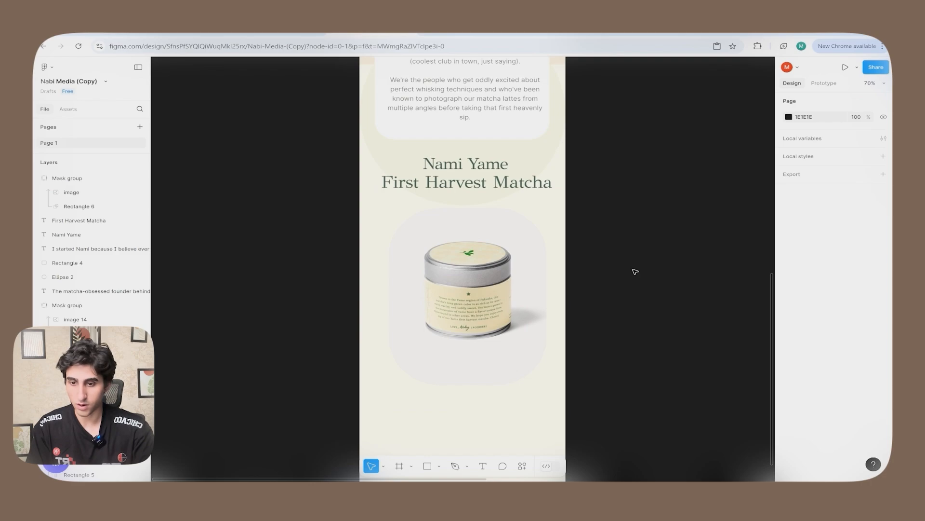
Step: Move the masked tin photo slightly lower and a little to the left beneath the product heading
click(462, 261)
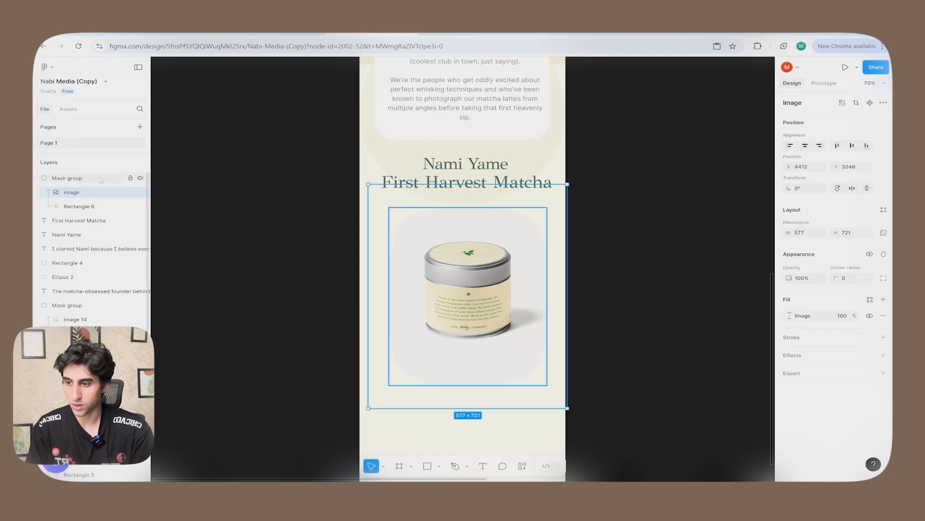
drag(434, 236, 429, 256)
click(674, 298)
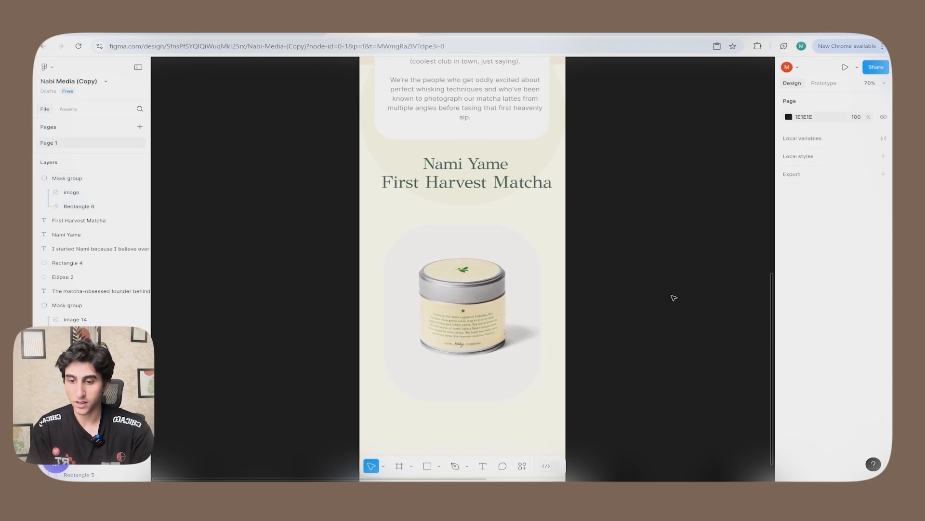
Step: Check the flavour bullet points under Headline 3 in the Nami Matcha Google Docs copy and return to the Figma design
ctrl+scroll(673, 298, down, 5)
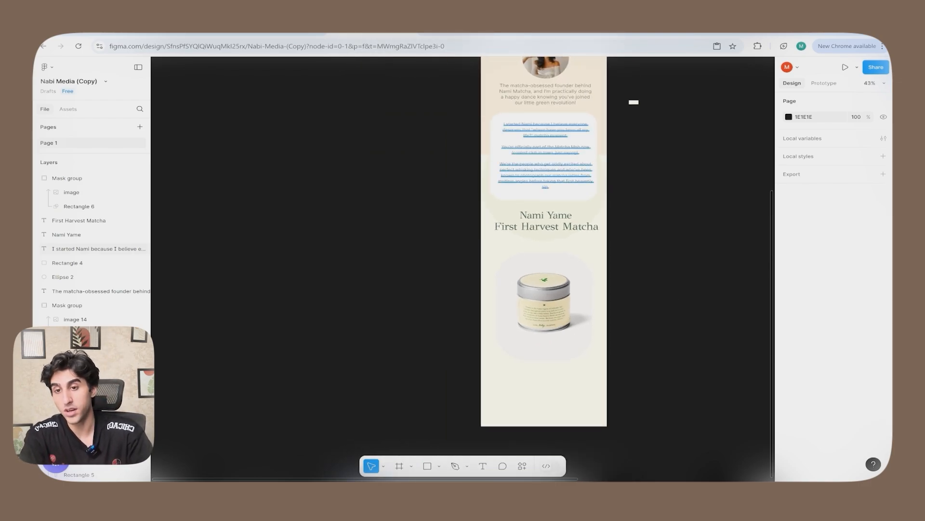
click(463, 35)
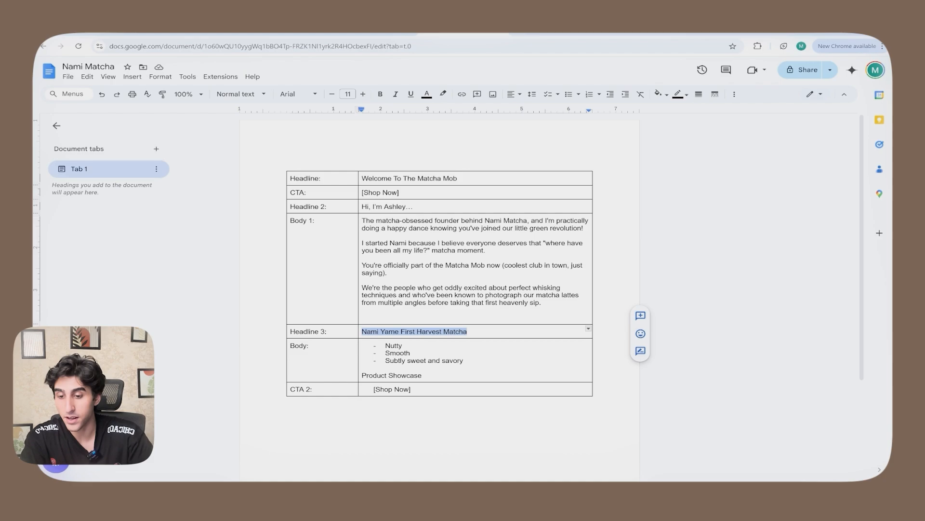
drag(364, 367, 390, 345)
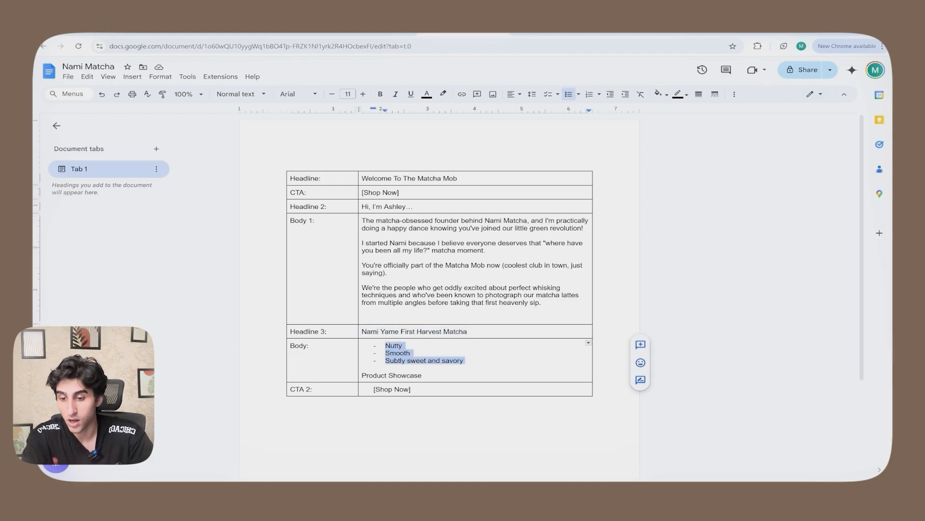
click(373, 36)
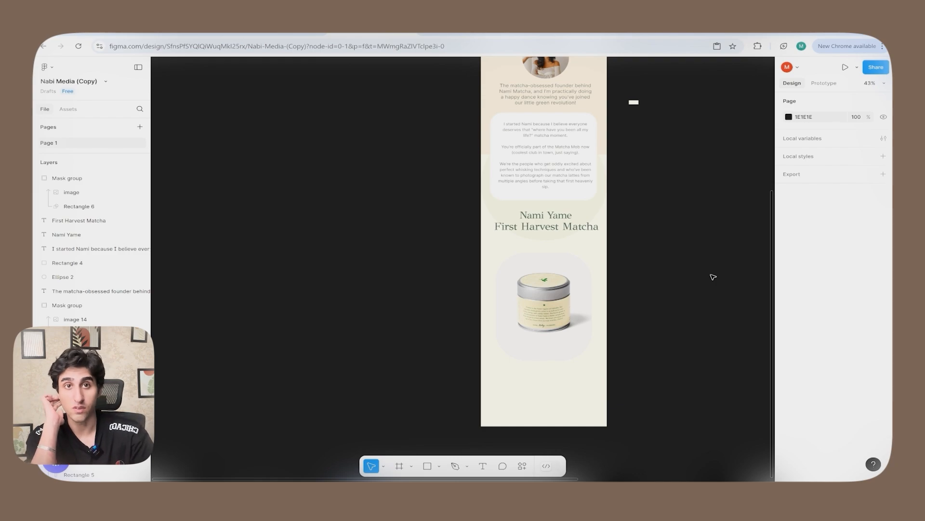
scroll(714, 276, up, 3)
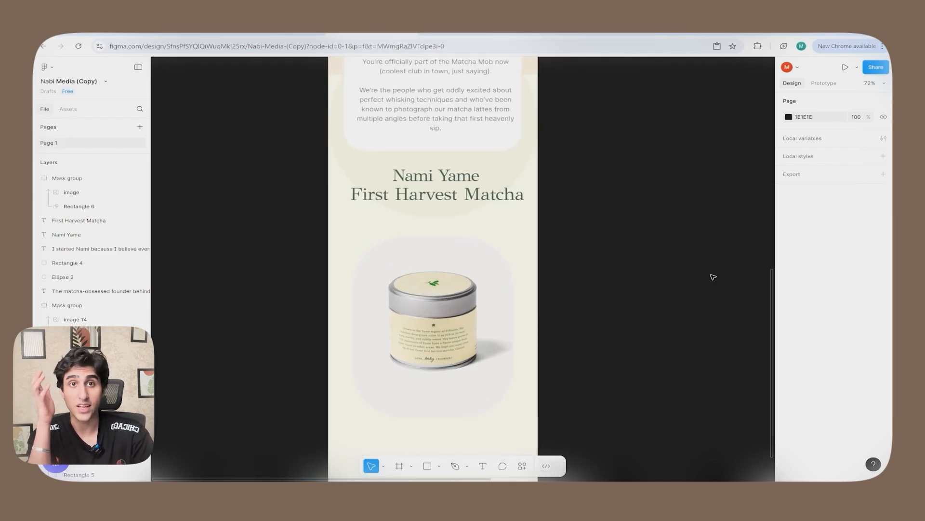
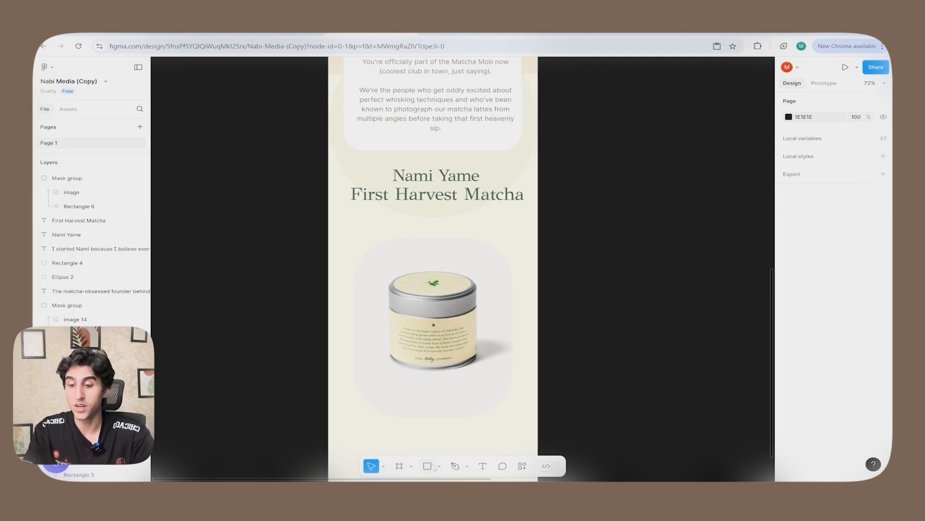
Step: Draw a rectangle about 302 × 82 over the upper edge of the tin photo and fill it with white (FFFFFF)
click(432, 466)
drag(362, 231, 468, 257)
click(597, 239)
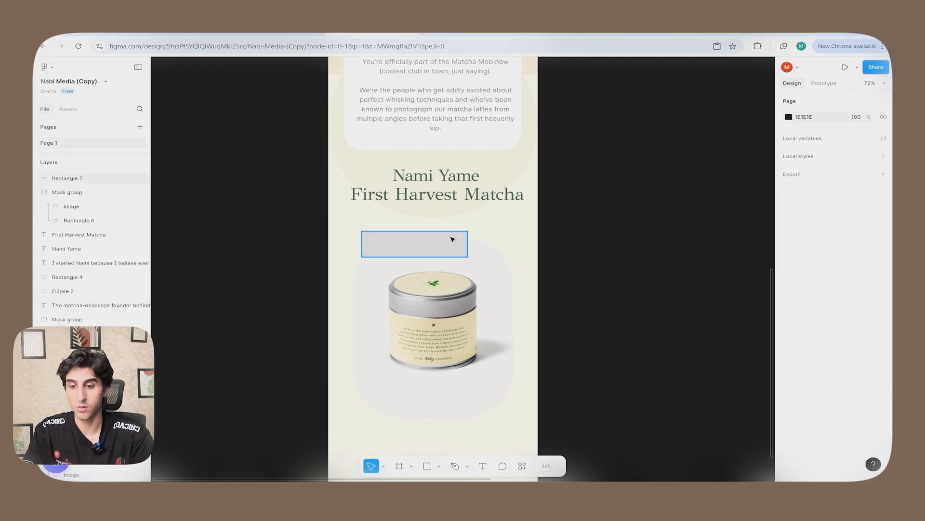
right_click(449, 240)
double_click(432, 246)
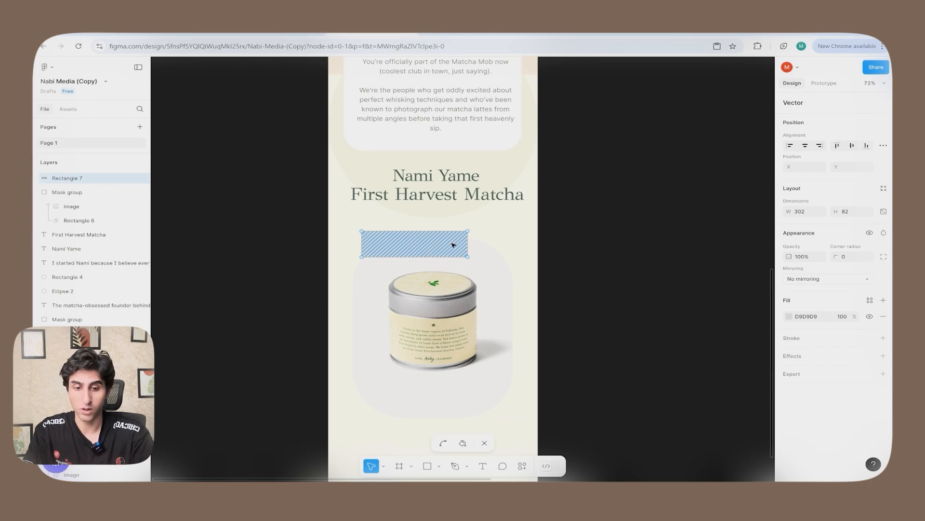
click(789, 316)
drag(718, 291, 656, 259)
Step: Add a black inside stroke to the white rectangle, trying thicker weights and settling on a weight of 1
click(883, 338)
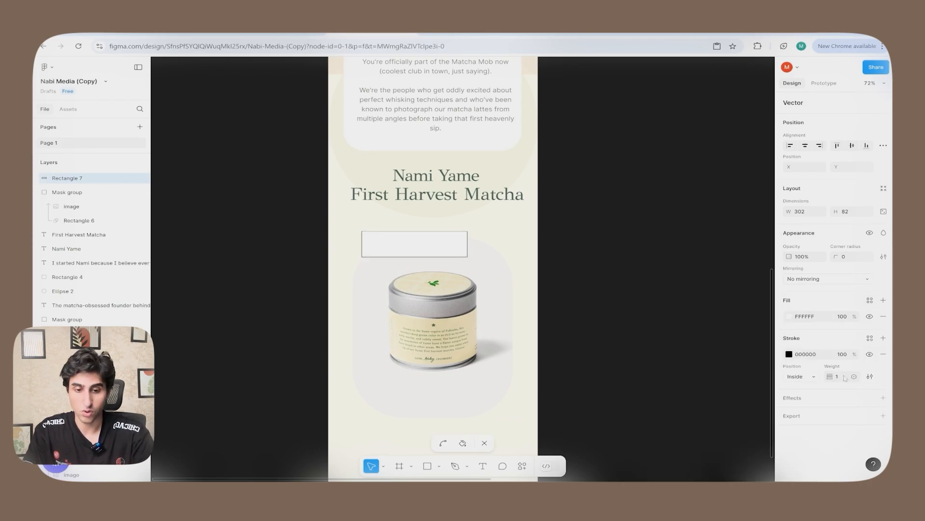
click(845, 378)
text(5)
key(Return)
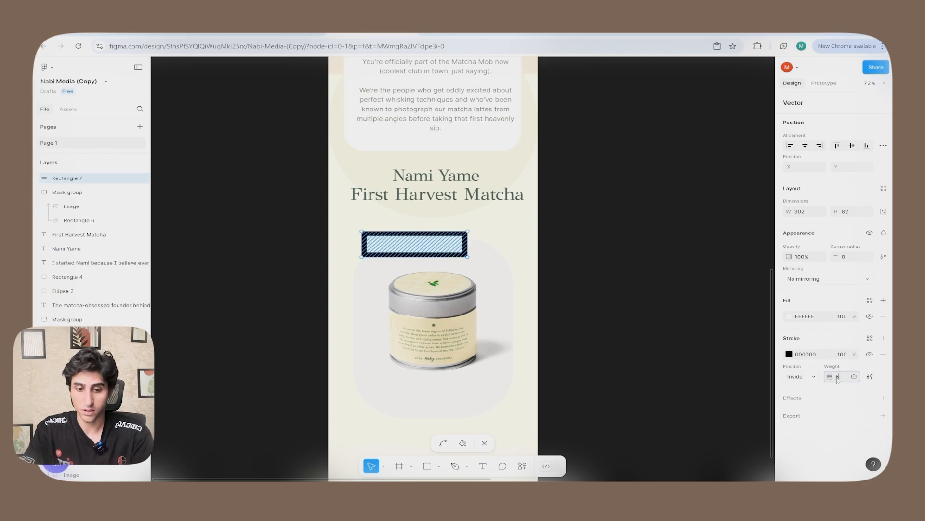
key(Return)
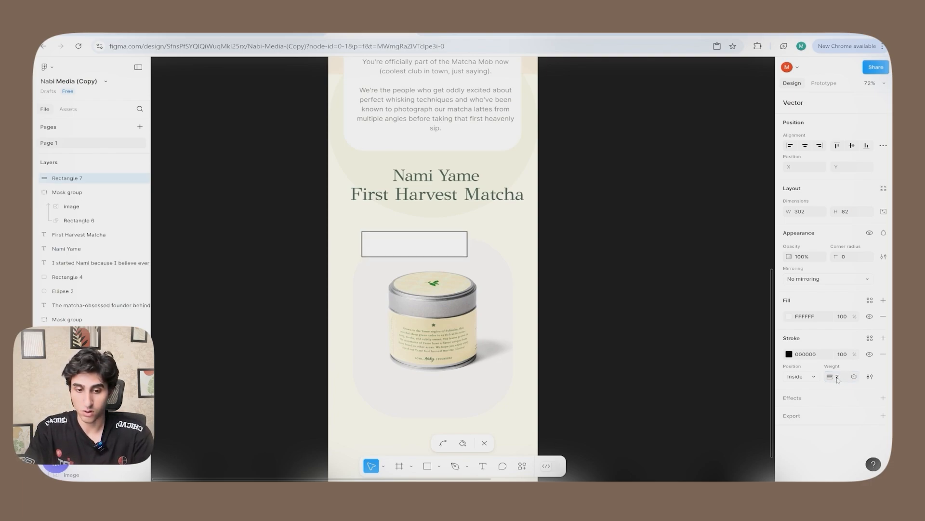
text(1)
key(Return)
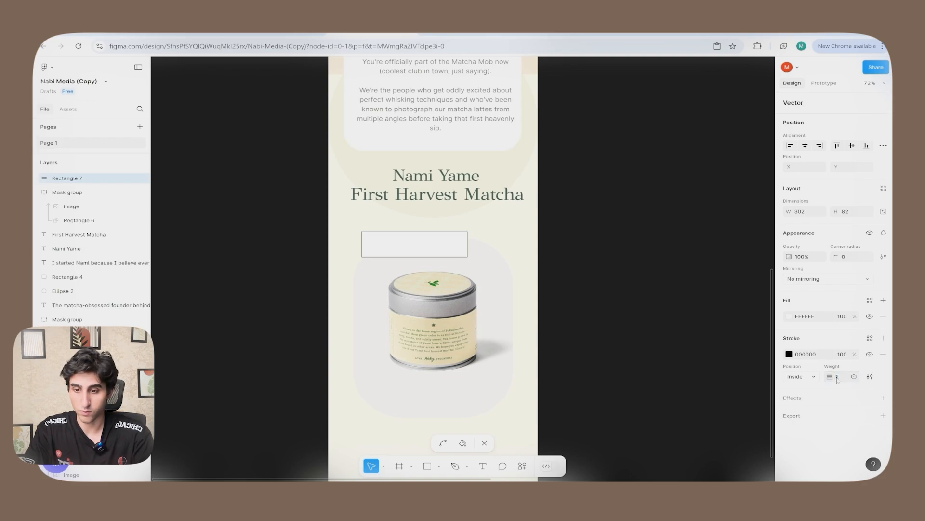
Step: Resize the label box to about 225 × 61 and arrange two resized copies at the tin's upper right and lower right
drag(454, 246, 433, 241)
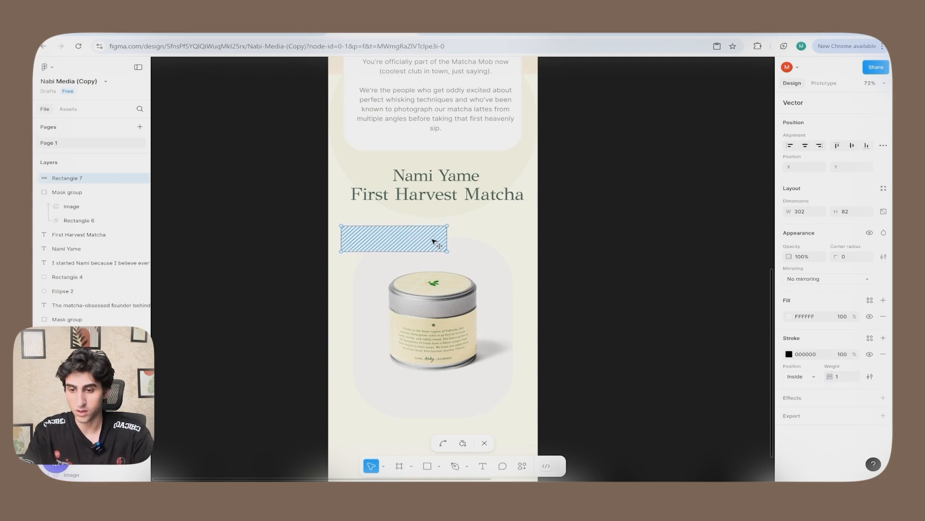
key(Escape)
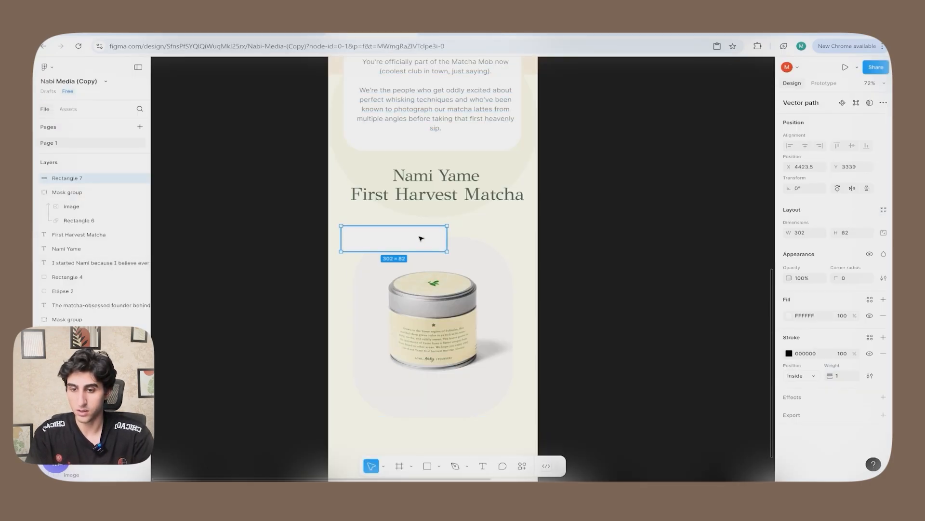
drag(422, 239, 487, 259)
click(457, 420)
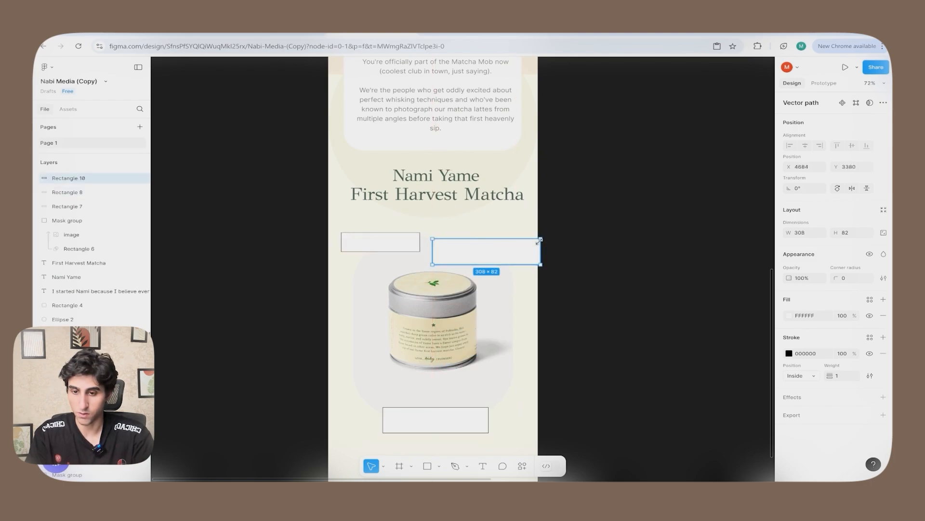
drag(542, 238, 522, 245)
drag(482, 430, 520, 404)
click(605, 390)
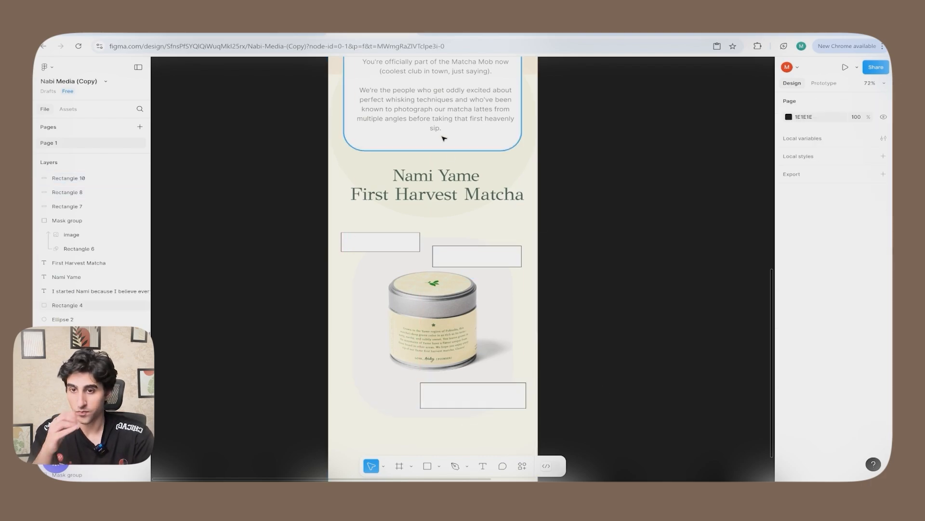
Step: Look up the first flavour note in the Google Docs copy and return to the label boxes in Figma
click(453, 34)
double_click(393, 345)
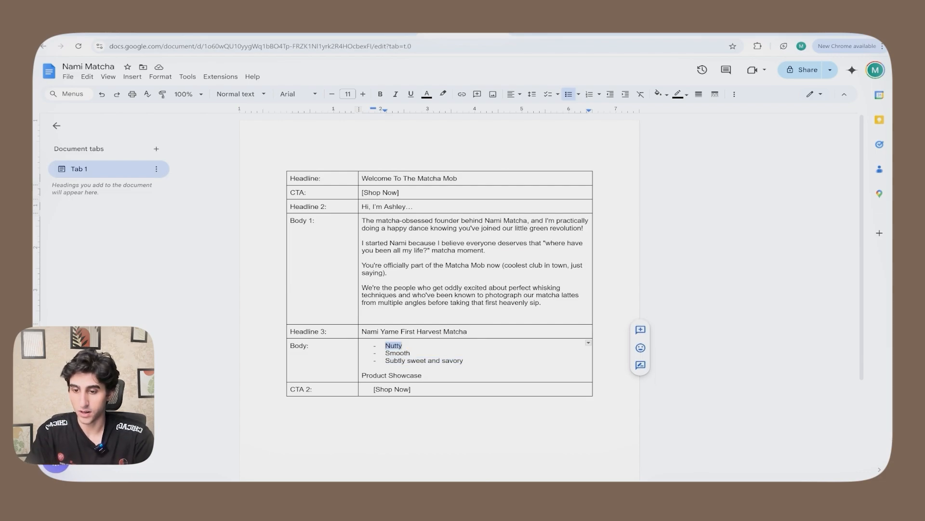
click(372, 35)
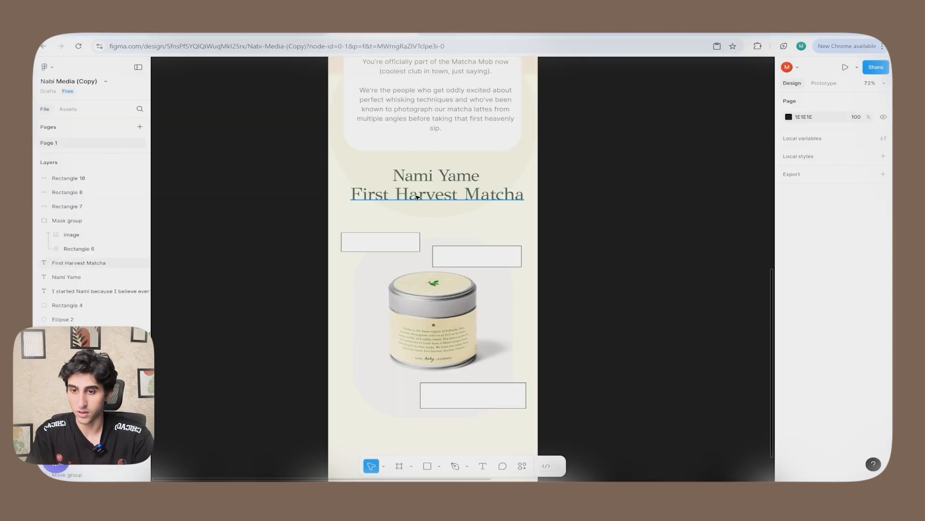
click(417, 197)
click(435, 119)
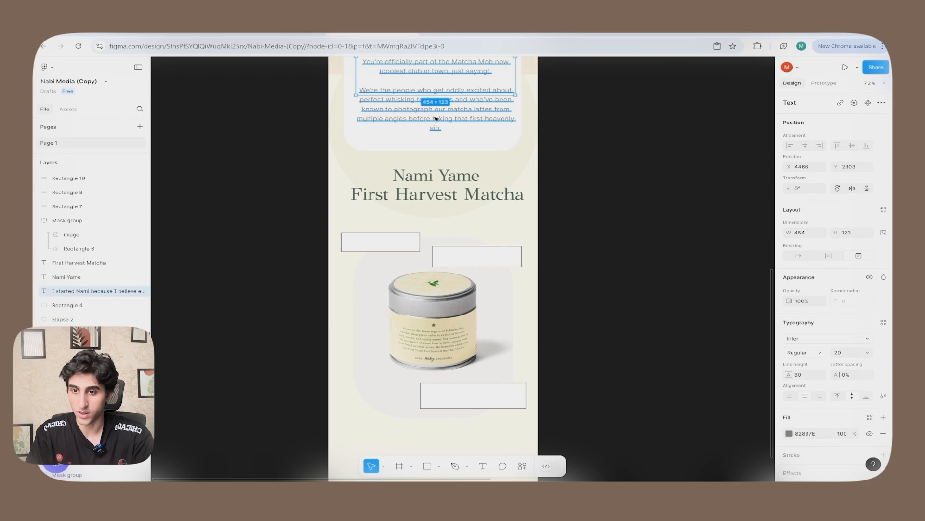
click(383, 243)
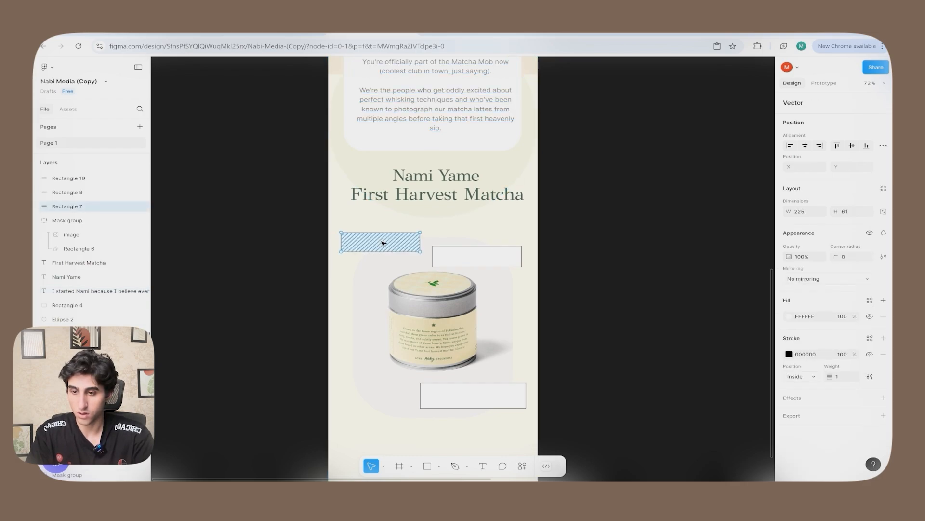
Step: Add the text "Nutty" in black (000000) inside the upper-left label box
click(482, 466)
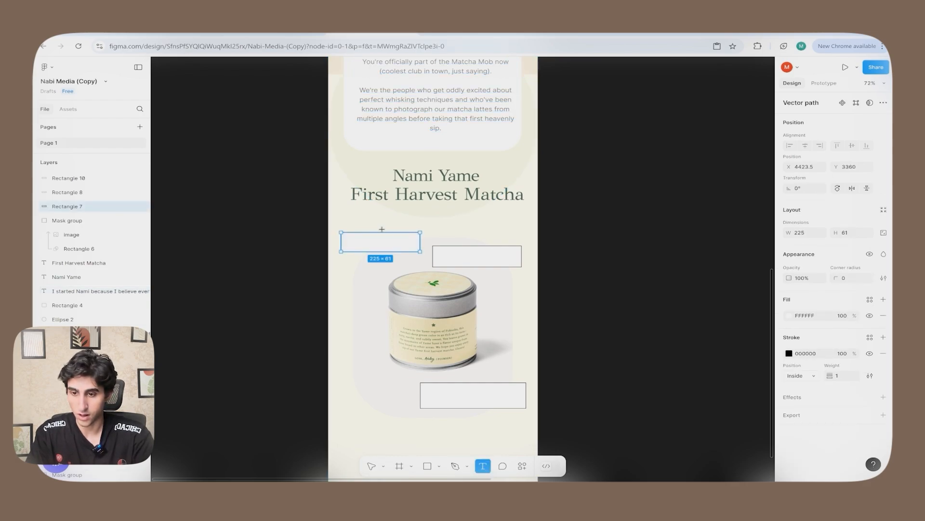
click(378, 242)
text(C)
key(ctrl+a)
click(789, 433)
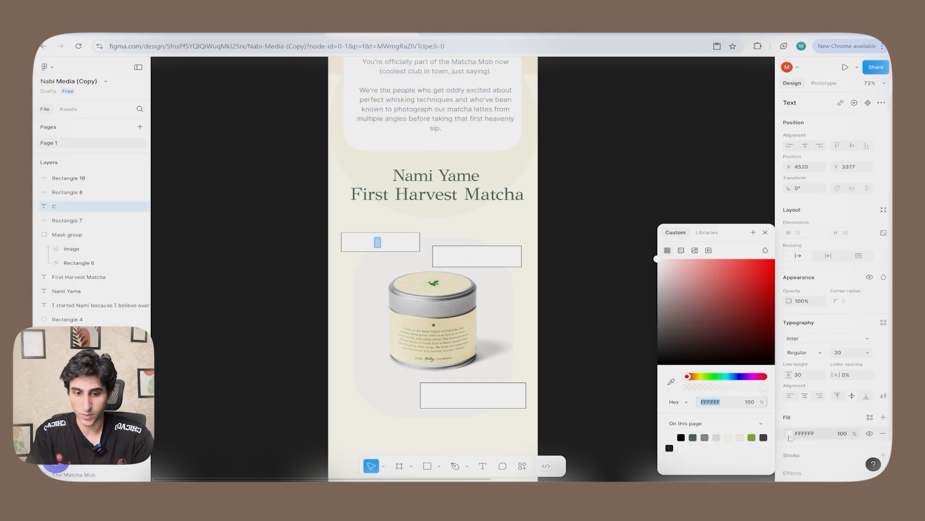
click(717, 292)
drag(777, 371, 775, 365)
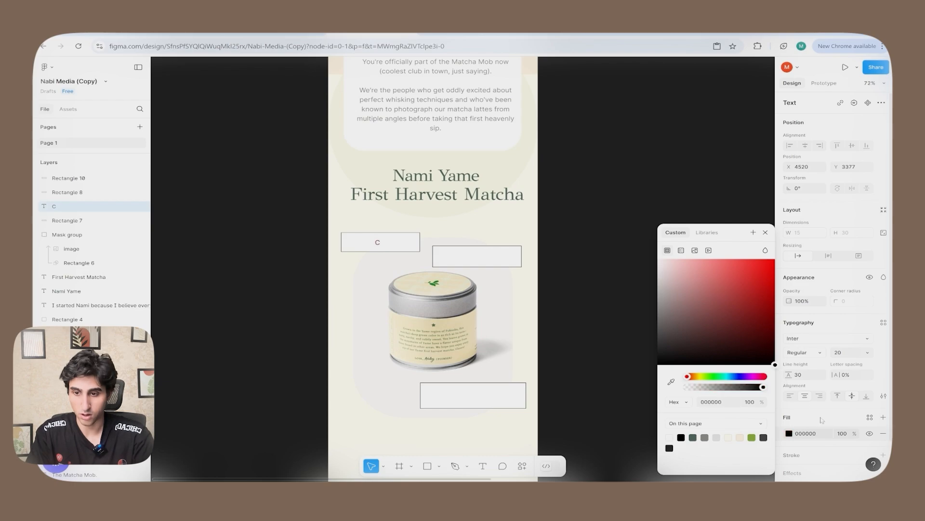
text(Nutty)
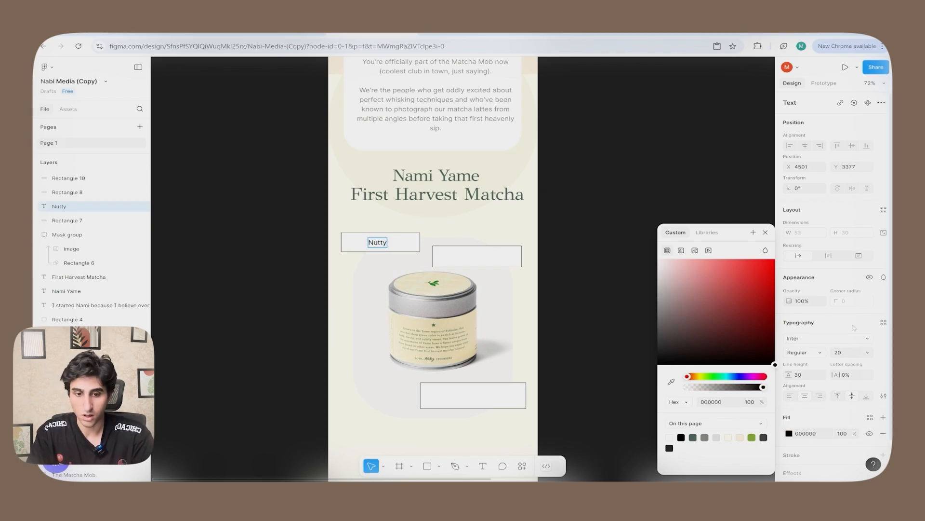
Step: Set the "Nutty" label's font size to 32
key(ctrl+a)
click(867, 355)
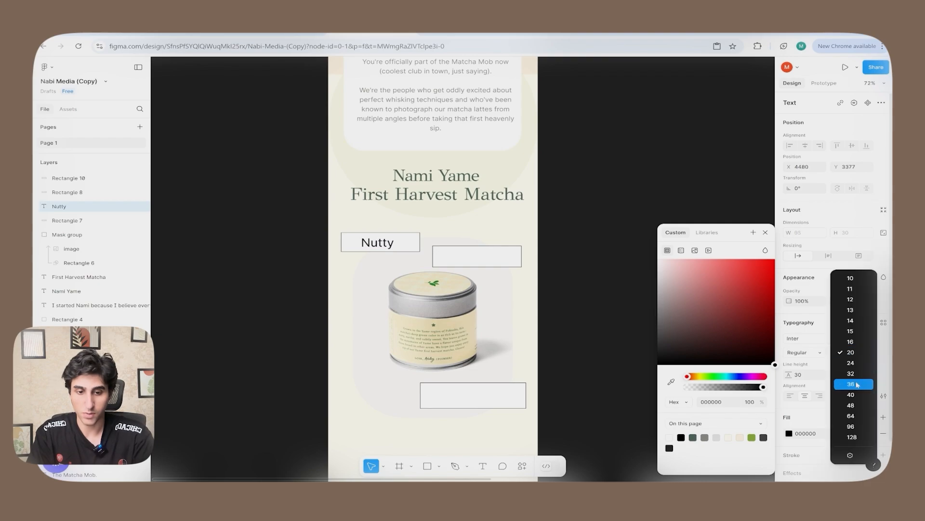
click(851, 373)
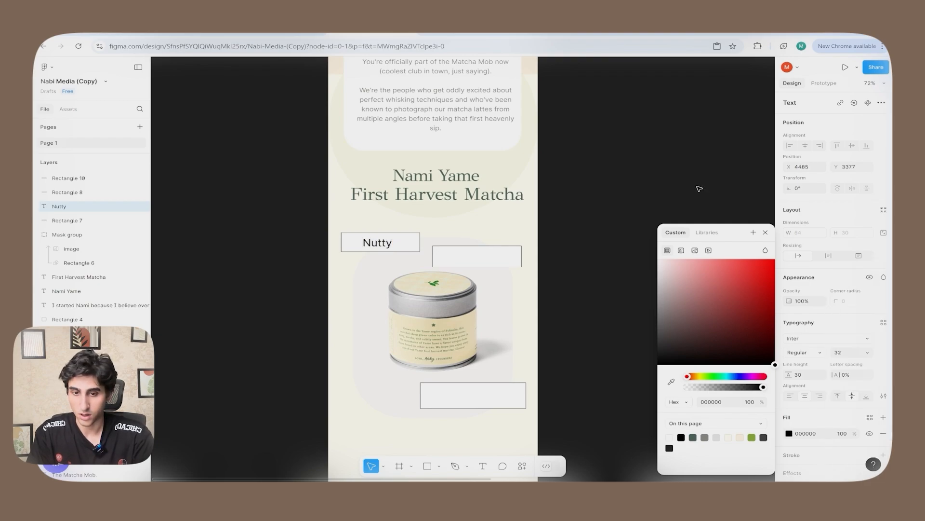
key(Escape)
Step: Centre the "Nutty" text in its box and place copies of it in the other two label boxes
drag(383, 244, 476, 400)
right_click(487, 260)
click(509, 265)
Step: Check the flavour notes in the Google Docs copy and replace the lower label's text with "Subtly Savory" in Figma
click(462, 36)
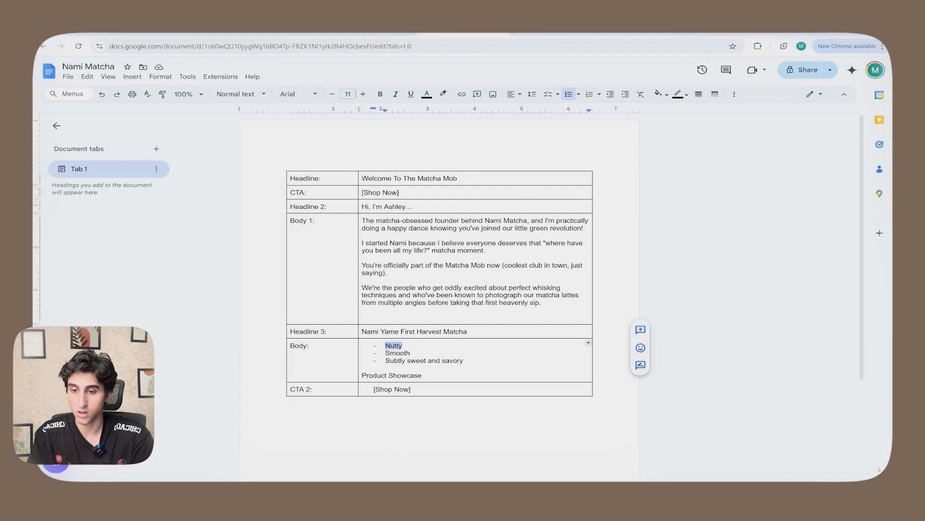
click(372, 36)
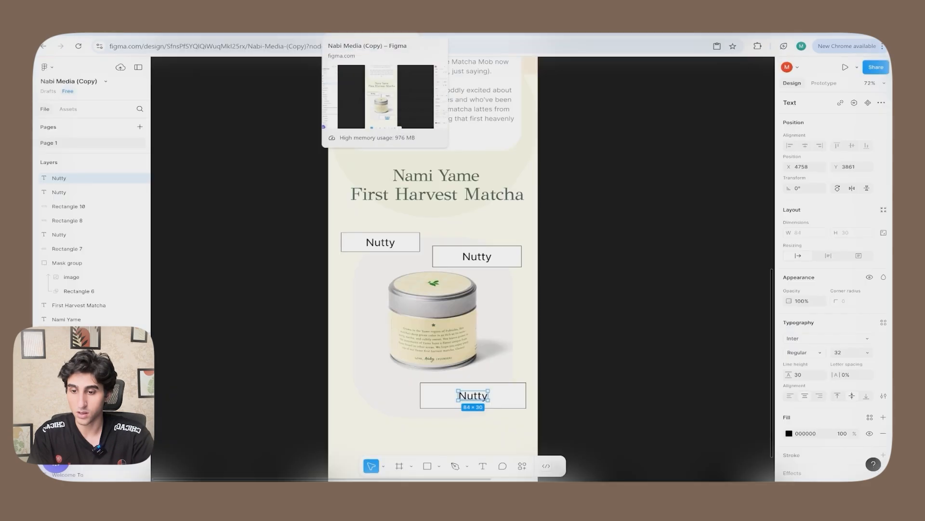
double_click(479, 398)
text(Subtly S)
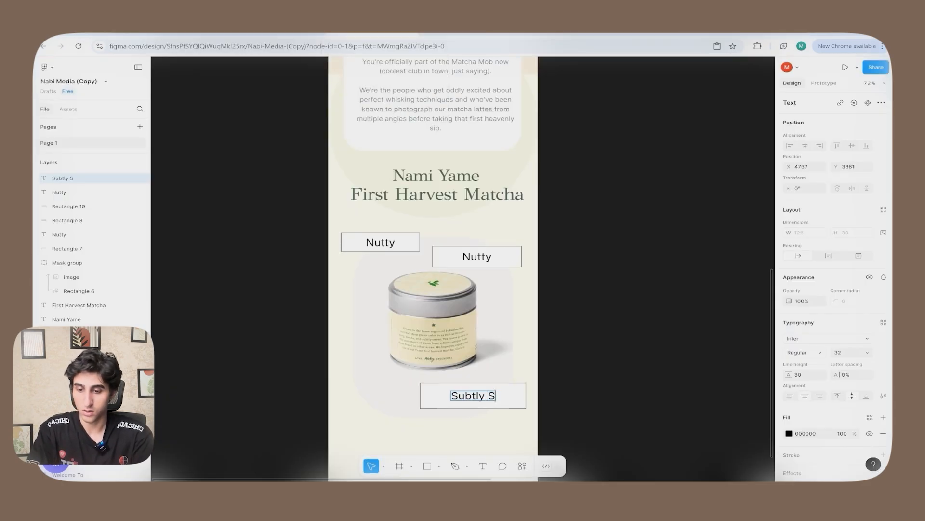
text(avory)
Step: Recheck the wording in the Google Docs copy and correct the lower label to "Subtly sweet & savory"
click(463, 35)
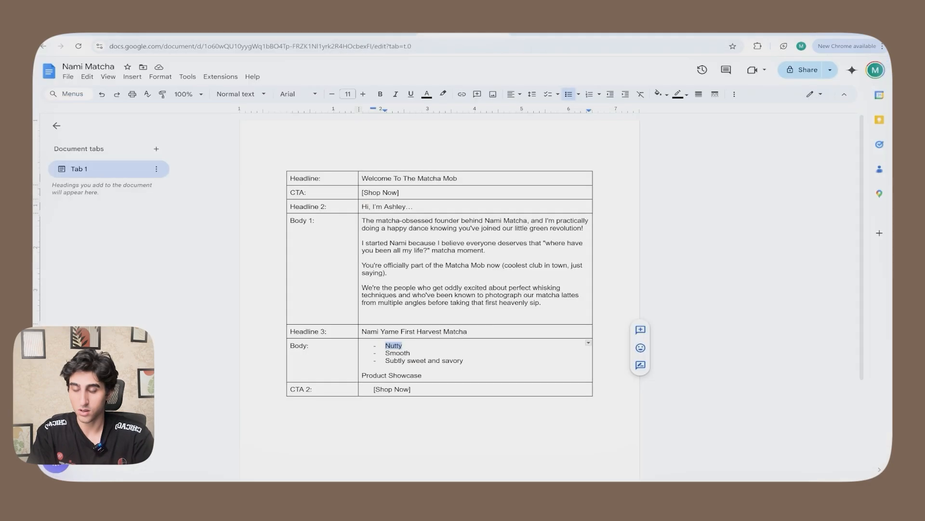
click(371, 36)
click(471, 399)
text(swe)
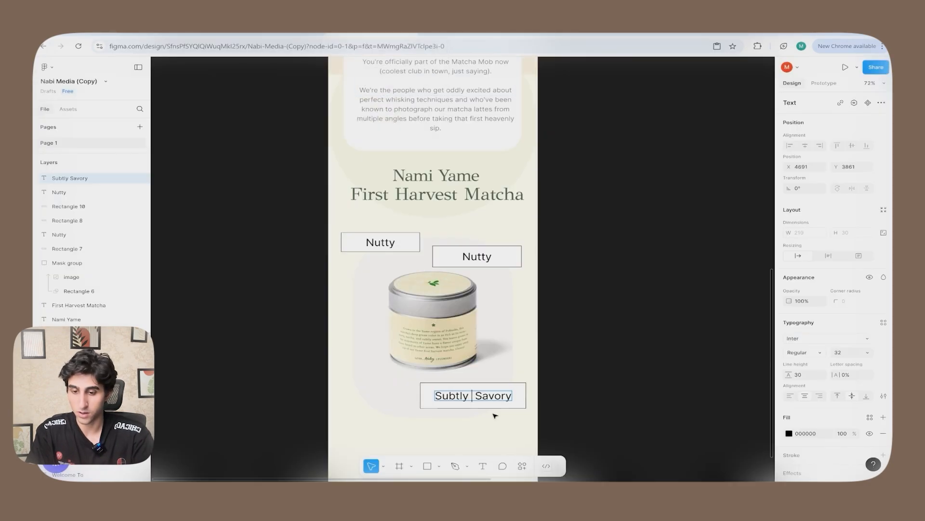
text(et &)
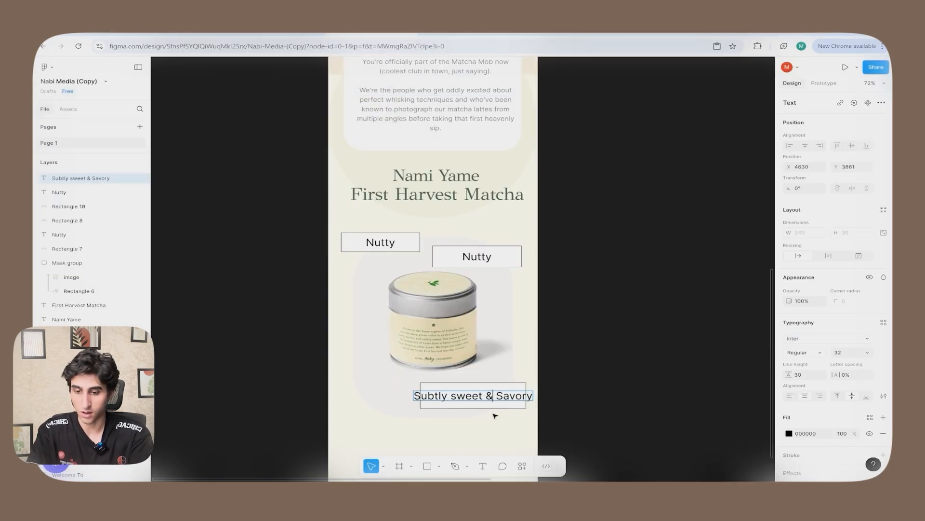
key(Right)
key(Right)
key(BackSpace)
text(s)
key(super+a)
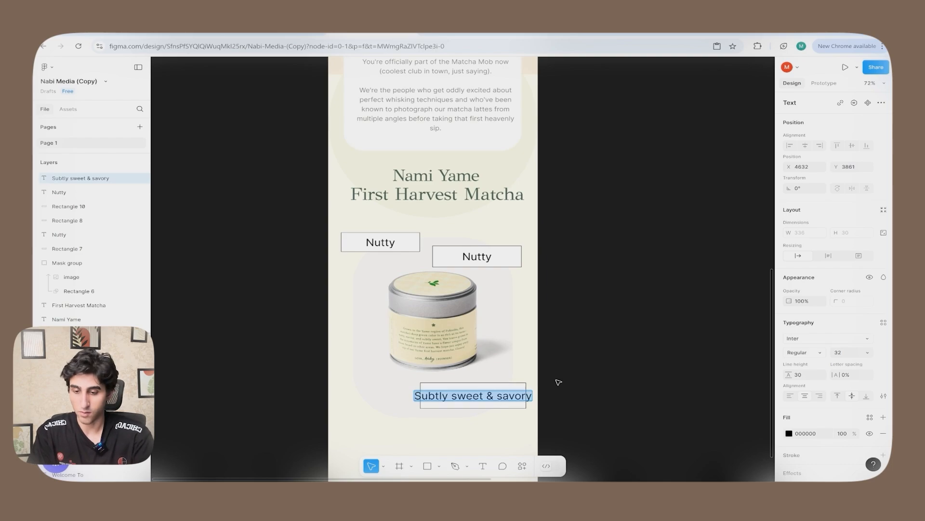
Step: Set the "Subtly sweet & savory" label's font size to 25
click(846, 354)
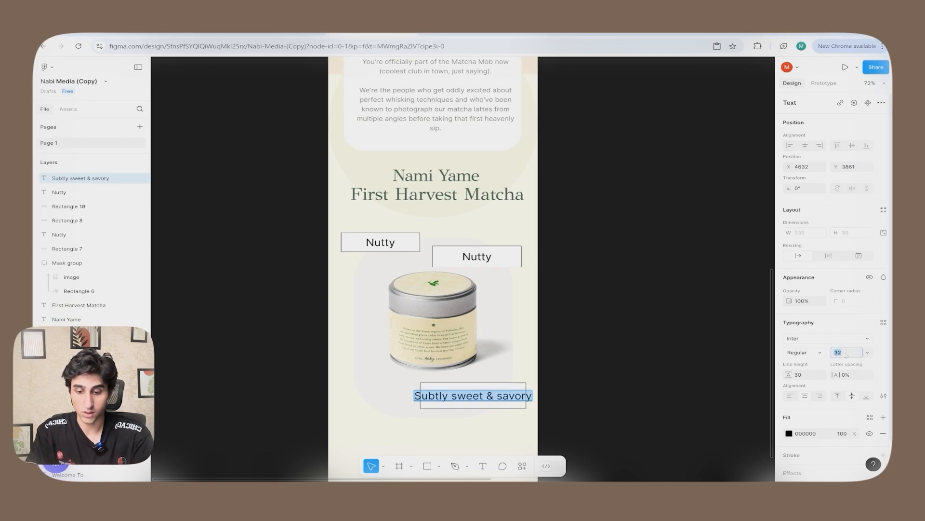
text(25)
key(Return)
Step: Replace the "Nutty" text in the box directly above the tin with "Smooth" and set its font size to 30
double_click(477, 256)
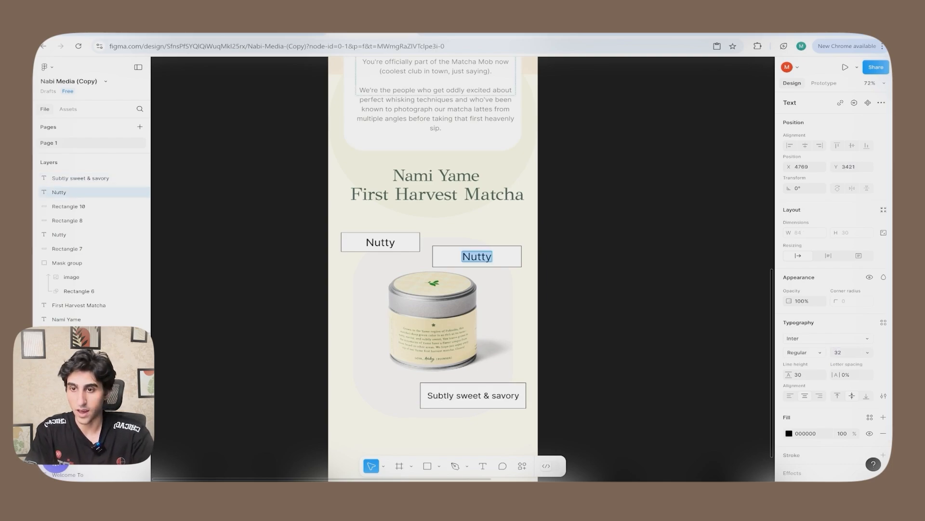
key(ctrl+Tab)
key(ctrl+Tab)
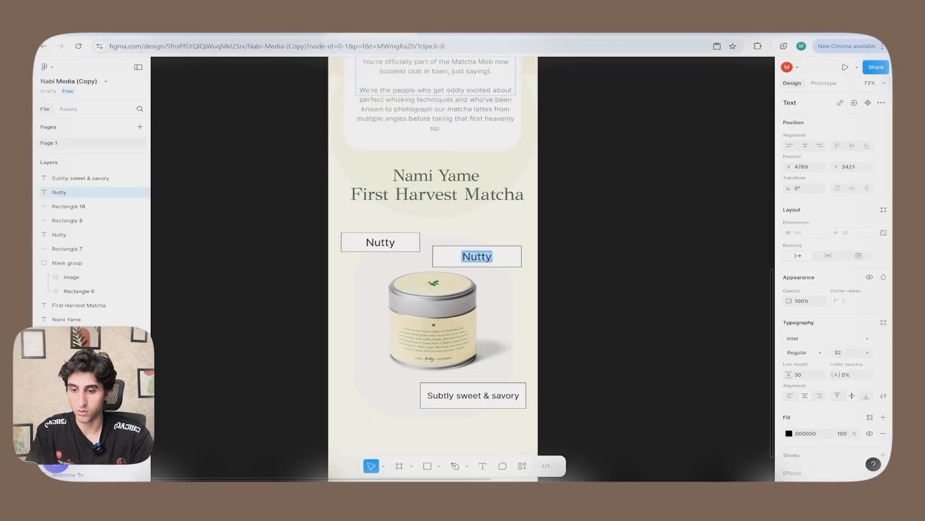
text(Smooth)
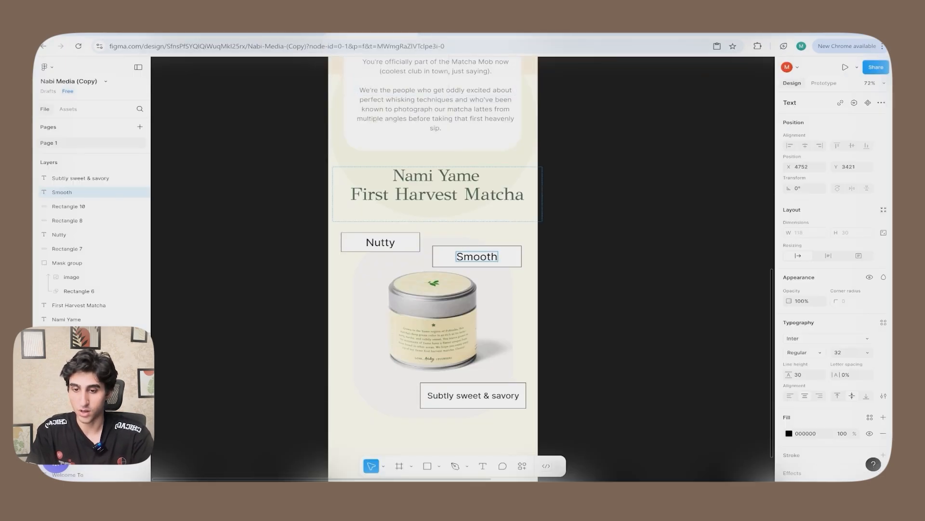
key(ctrl+a)
click(846, 353)
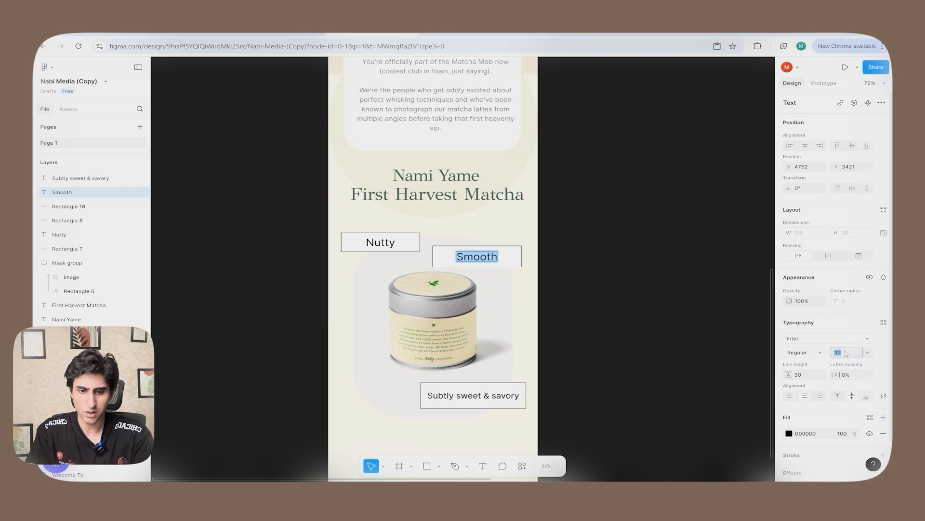
text(30)
key(Return)
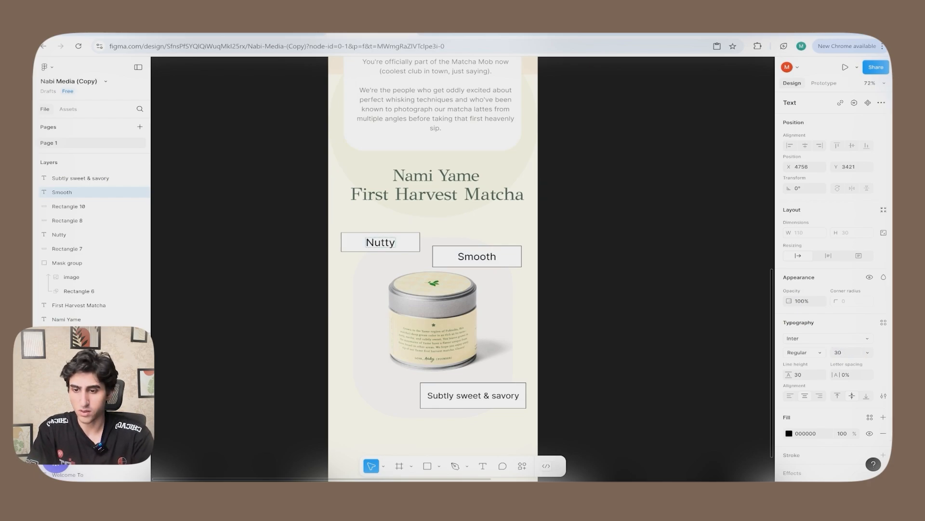
Step: Set the font size of the "Nutty" and "Smooth" labels to 29
double_click(380, 242)
click(847, 353)
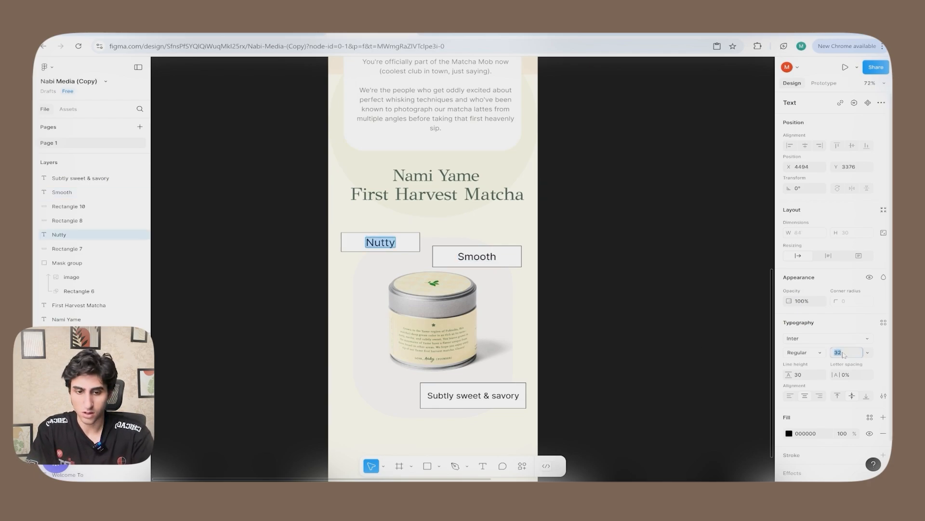
text(29)
key(Return)
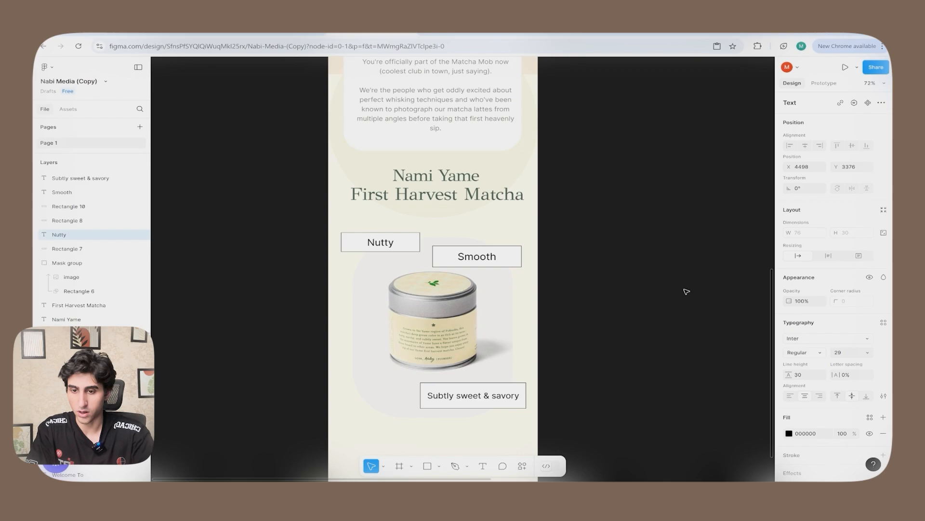
click(482, 260)
scroll(724, 318, down, 1)
scroll(724, 318, down, 3)
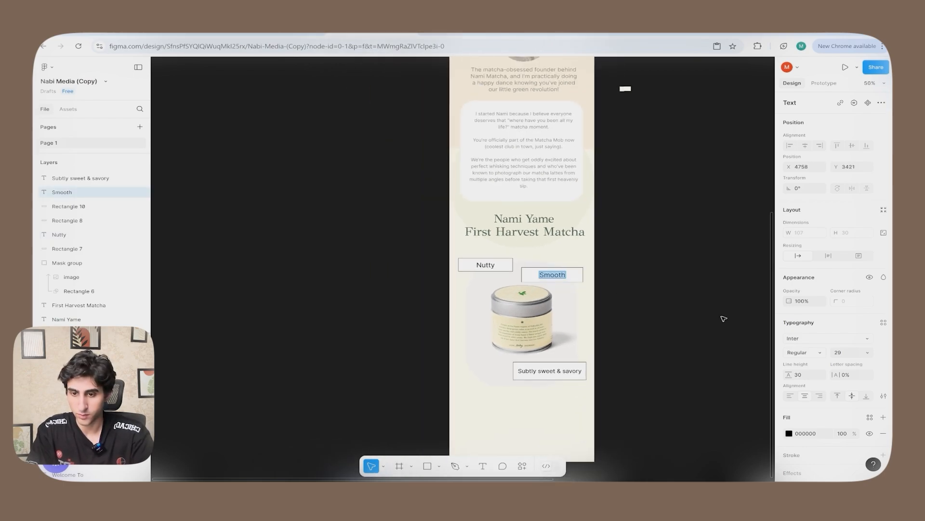
Step: Move the "Smooth" text together with its box slightly right and up, close to the email's right edge
click(577, 274)
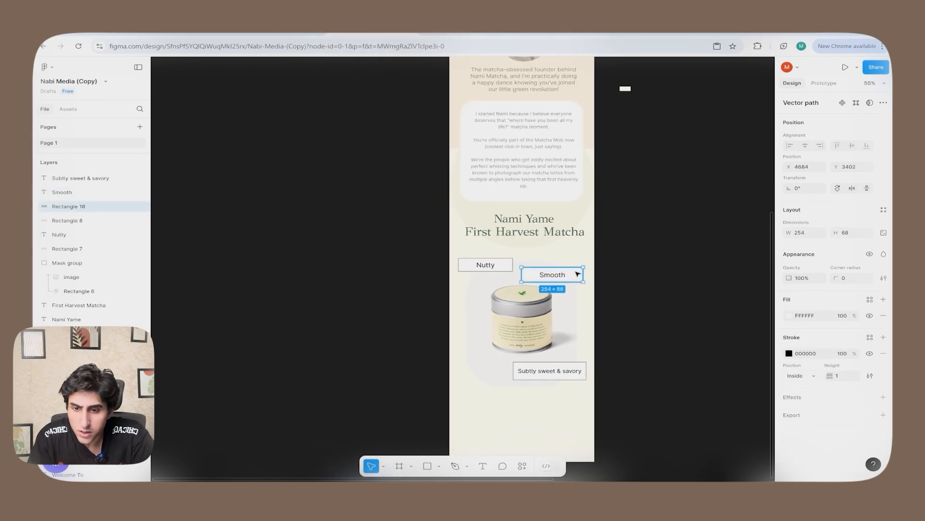
shift+click(578, 273)
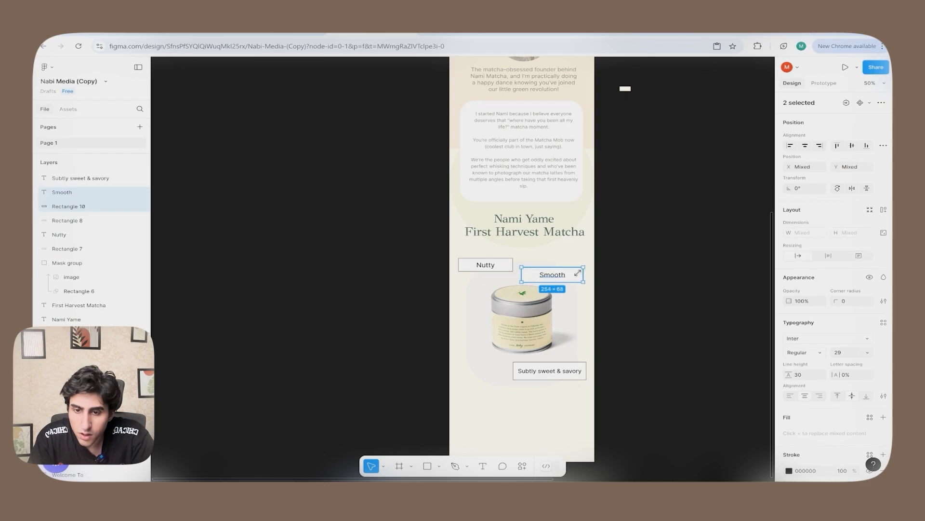
drag(580, 273, 584, 275)
click(722, 266)
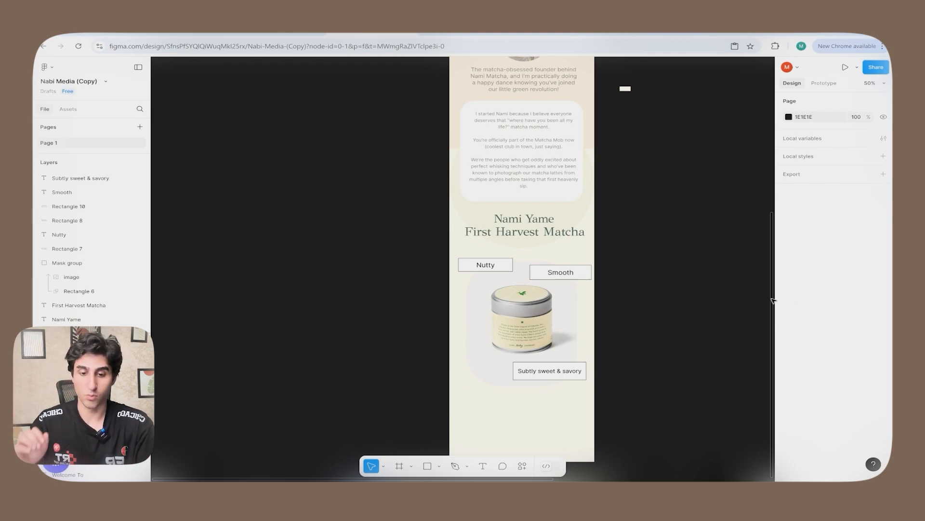
Step: Check the second CTA's wording in the Google Docs copy and duplicate the hero's SHOP NOW text and button shape in Figma
scroll(772, 289, up, 5)
scroll(807, 264, down, 6)
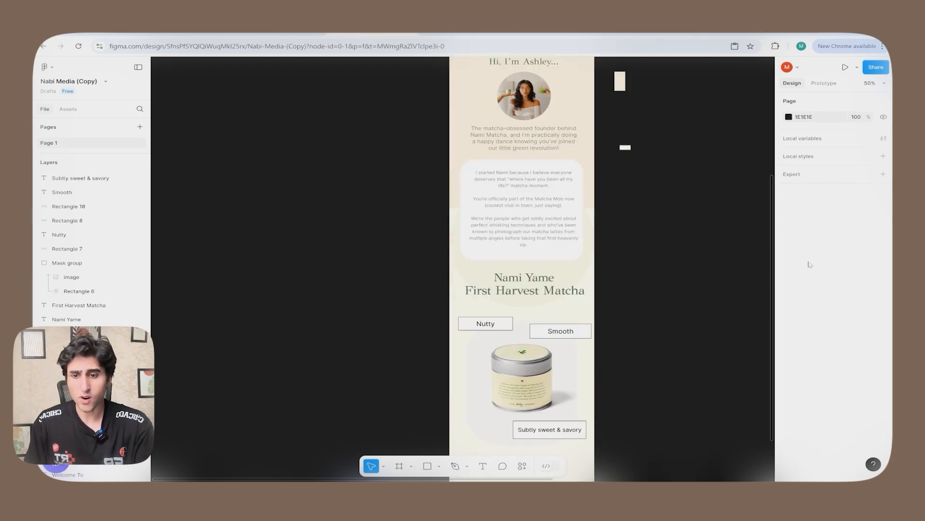
scroll(814, 325, down, 1)
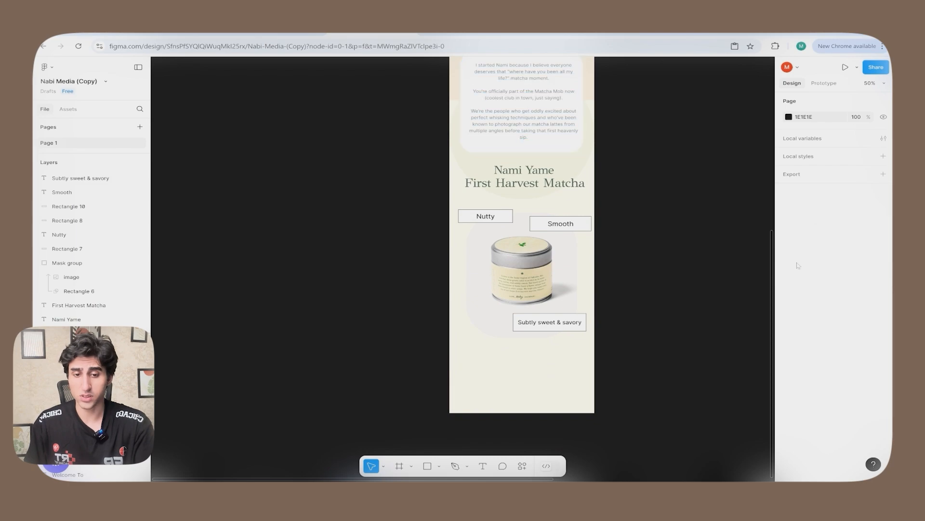
key(ctrl+Tab)
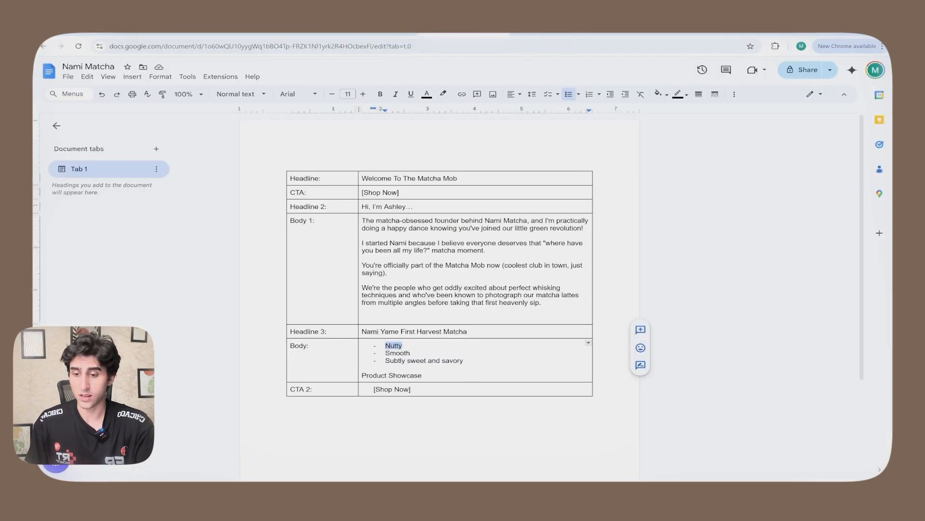
drag(411, 389, 373, 389)
key(ctrl+shift+Tab)
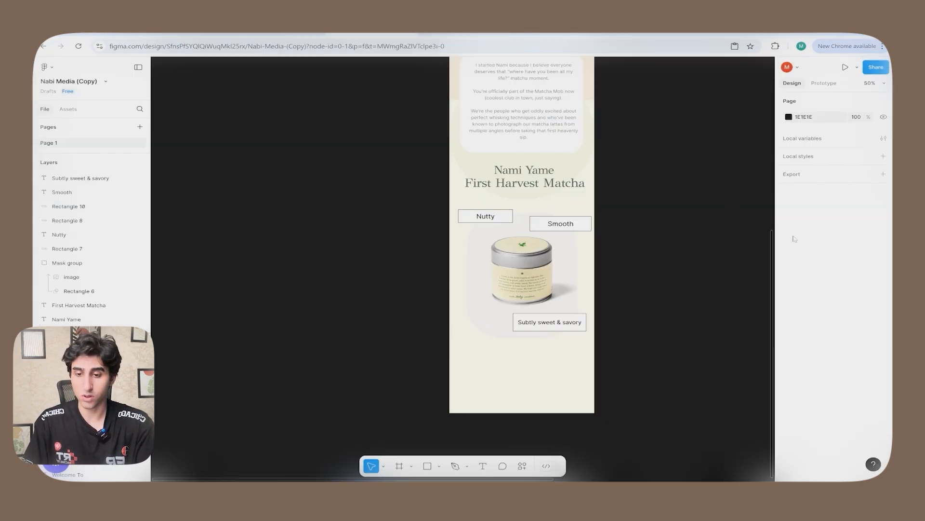
scroll(775, 203, up, 5)
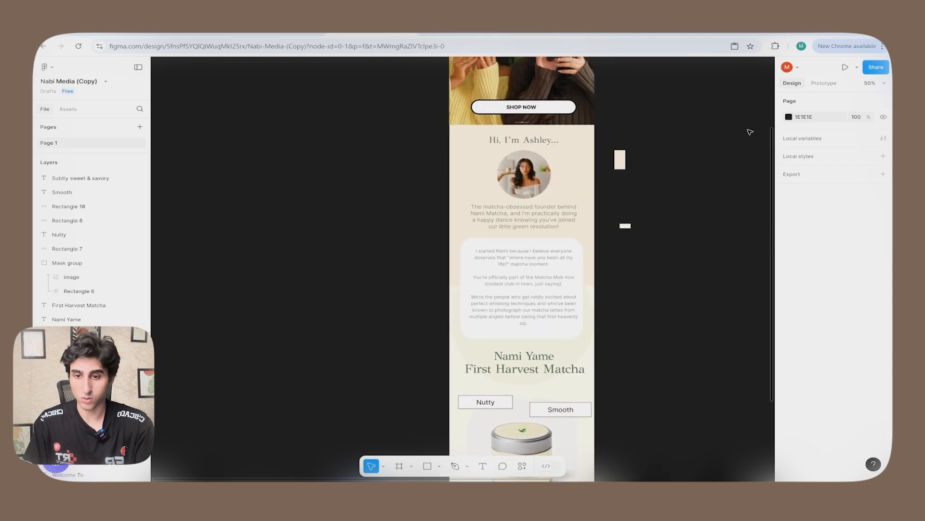
double_click(567, 108)
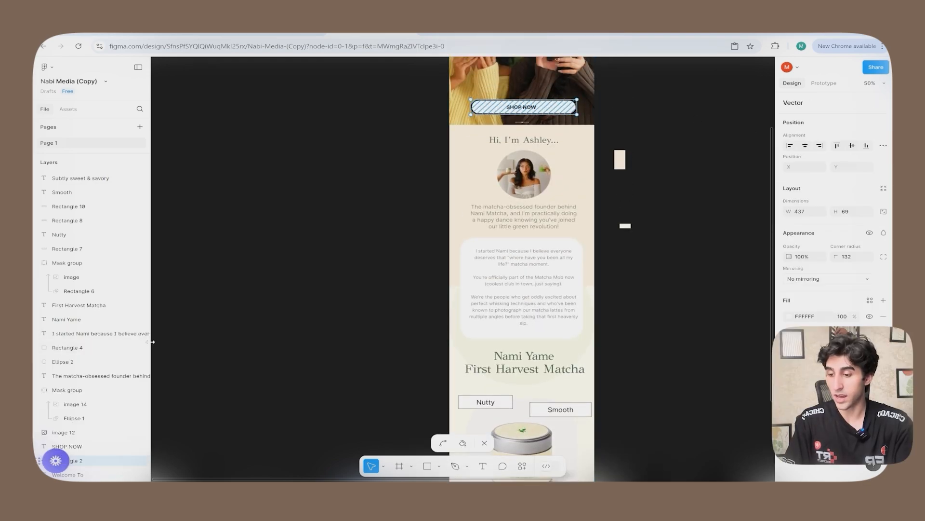
scroll(145, 366, down, 2)
scroll(148, 368, down, 1)
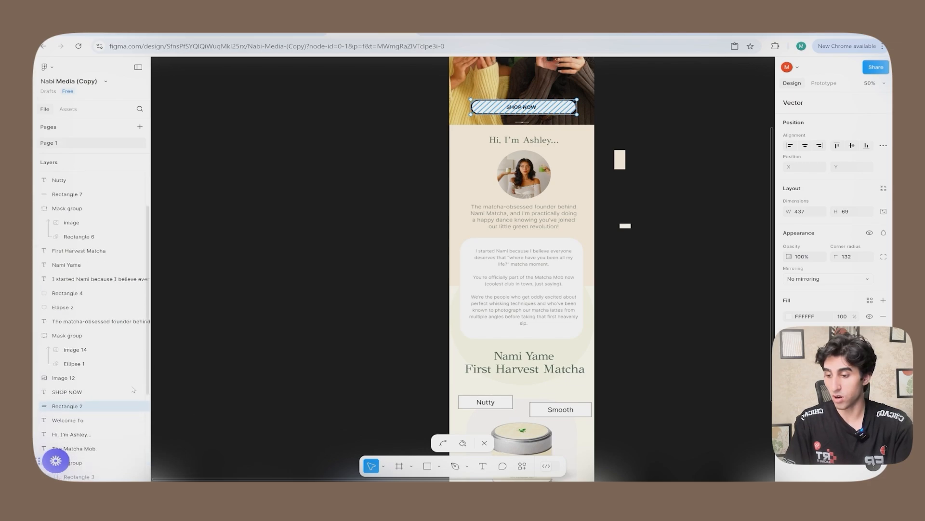
shift+click(72, 391)
key(ctrl+d)
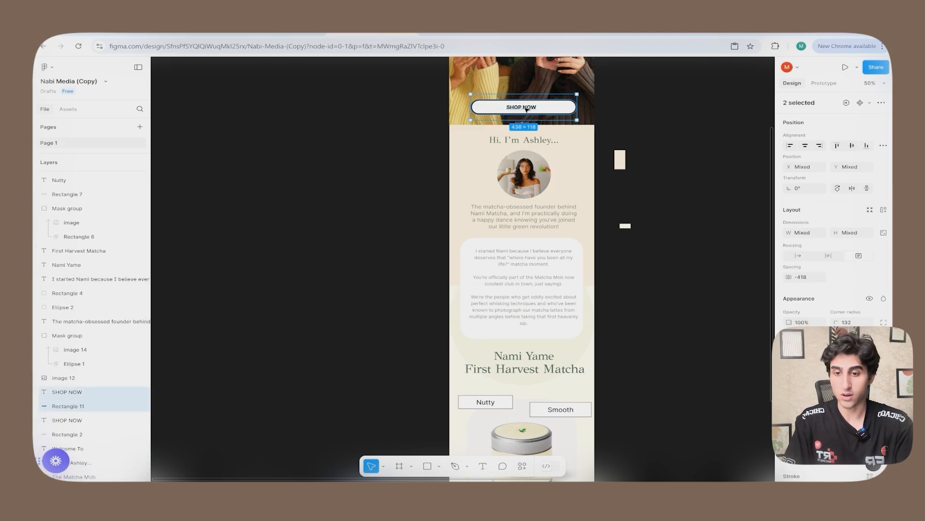
Step: Position the duplicated SHOP NOW button below the tin photo and the "Subtly sweet & savory" label
drag(525, 108, 536, 467)
scroll(772, 256, down, 5)
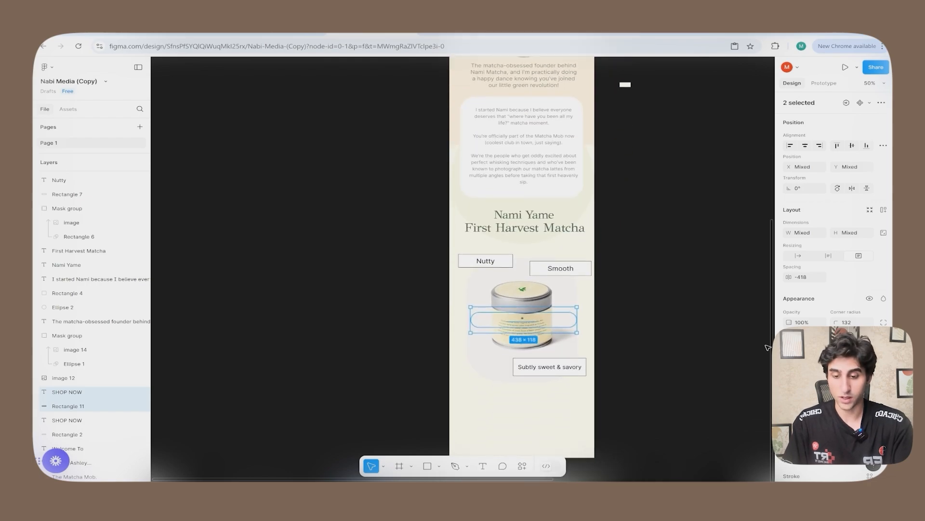
drag(546, 287, 558, 373)
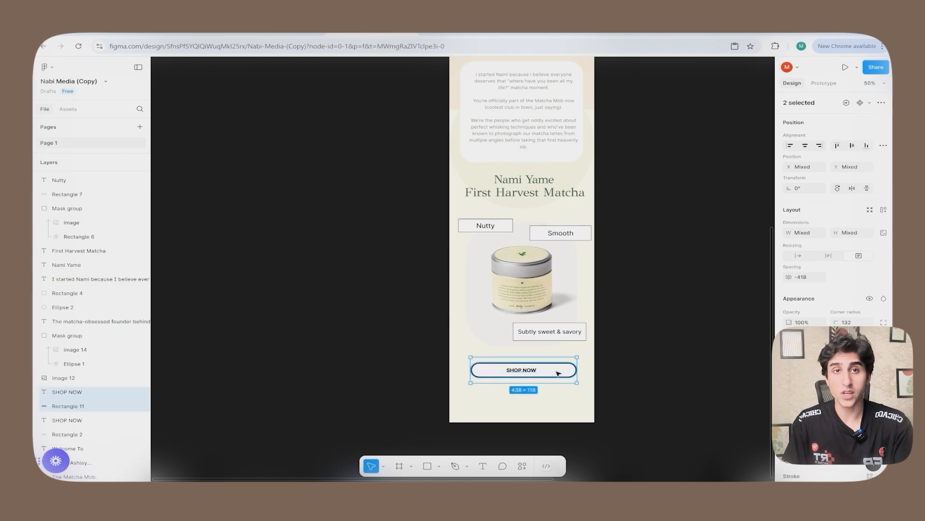
click(658, 393)
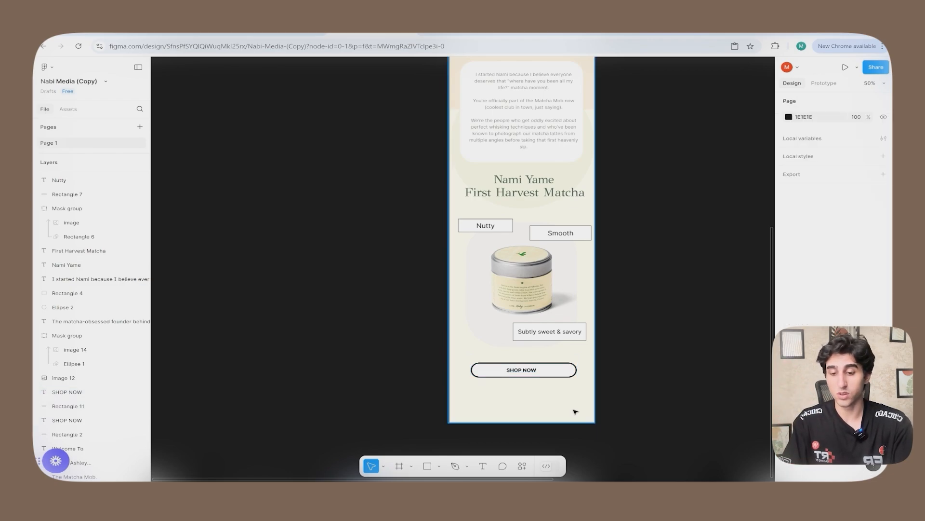
click(575, 411)
drag(532, 422, 530, 402)
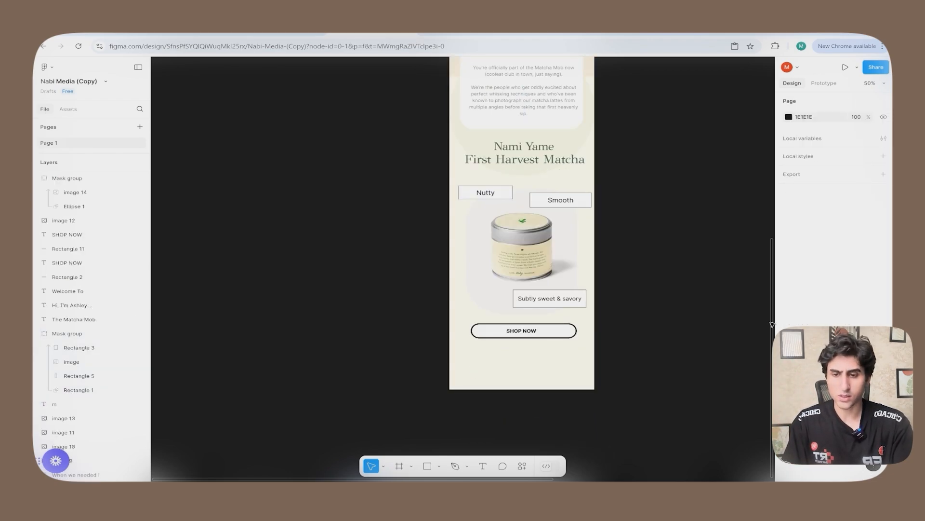
Step: Review the email layout from the hero image down to the product section
drag(772, 323, 752, 149)
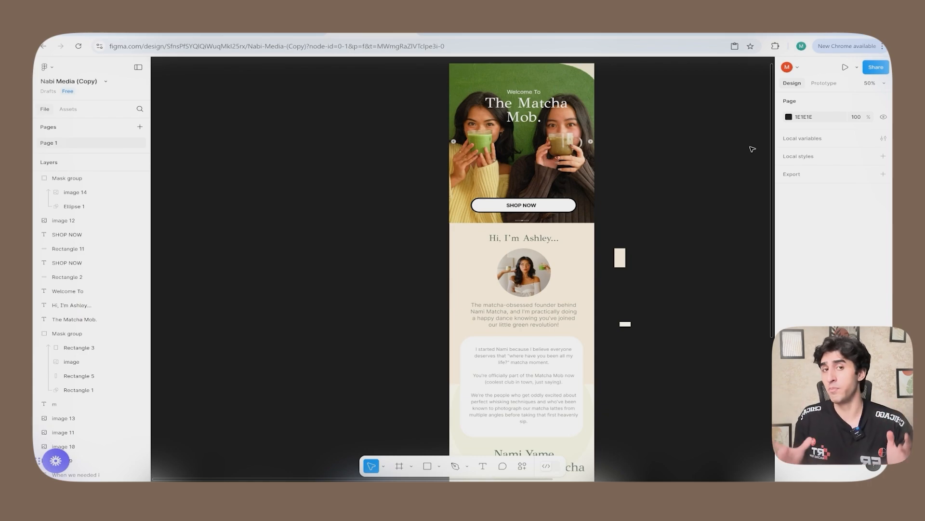
scroll(771, 152, down, 5)
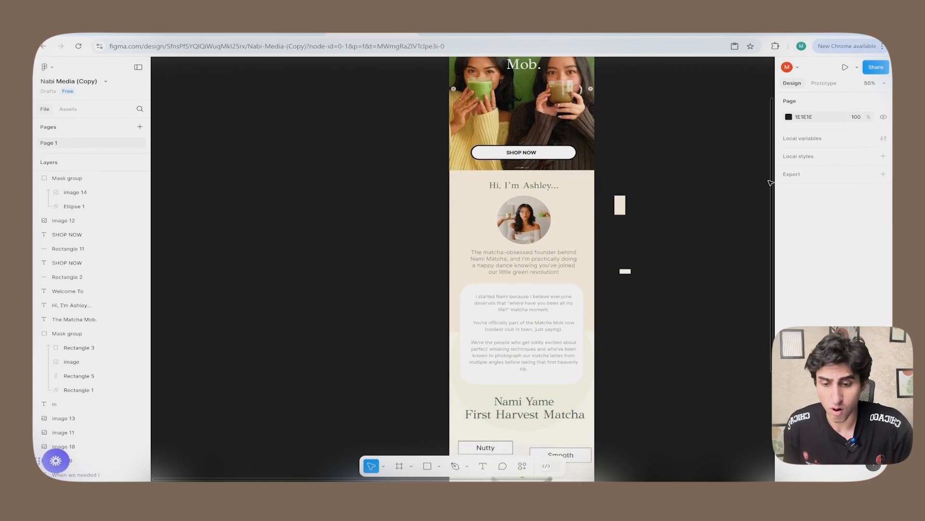
scroll(792, 231, up, 2)
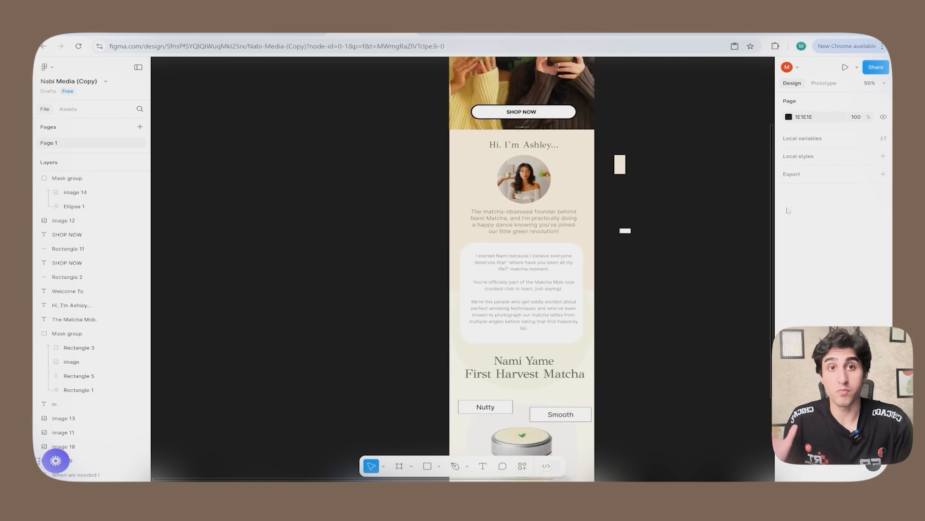
scroll(789, 210, up, 2)
scroll(771, 164, up, 1)
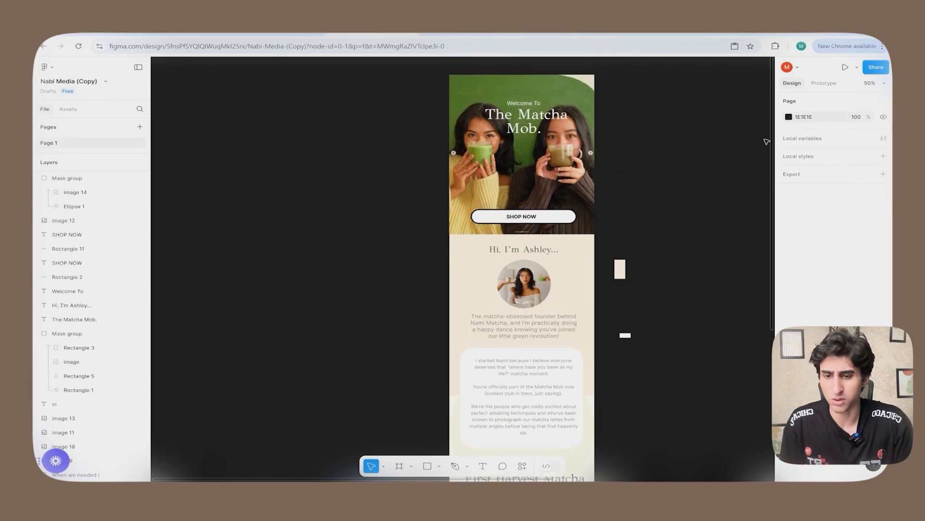
scroll(768, 188, down, 2)
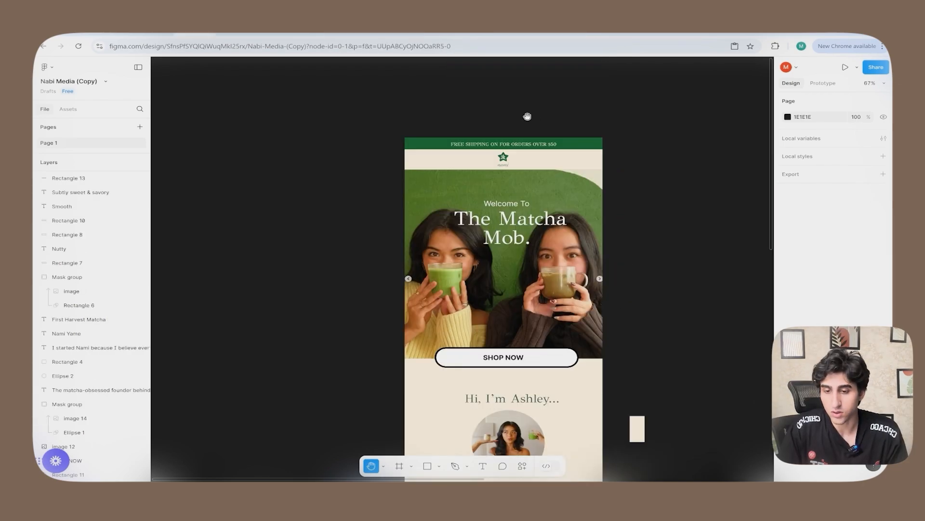
Step: Examine the free-shipping banner, the logo header, the hero's side arrows and the overlapping SHOP NOW button up close
scroll(527, 115, up, 3)
scroll(477, 203, down, 3)
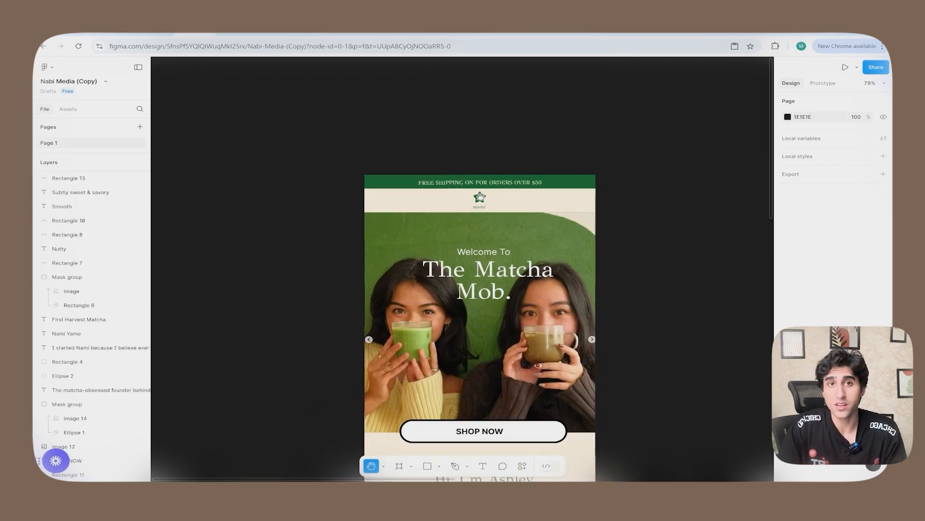
scroll(504, 212, up, 2)
scroll(504, 212, up, 2)
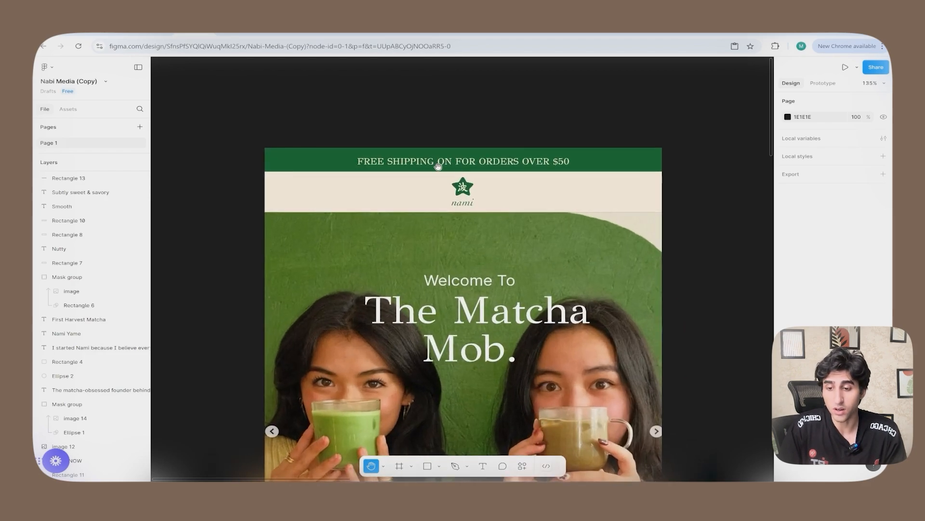
scroll(511, 134, down, 1)
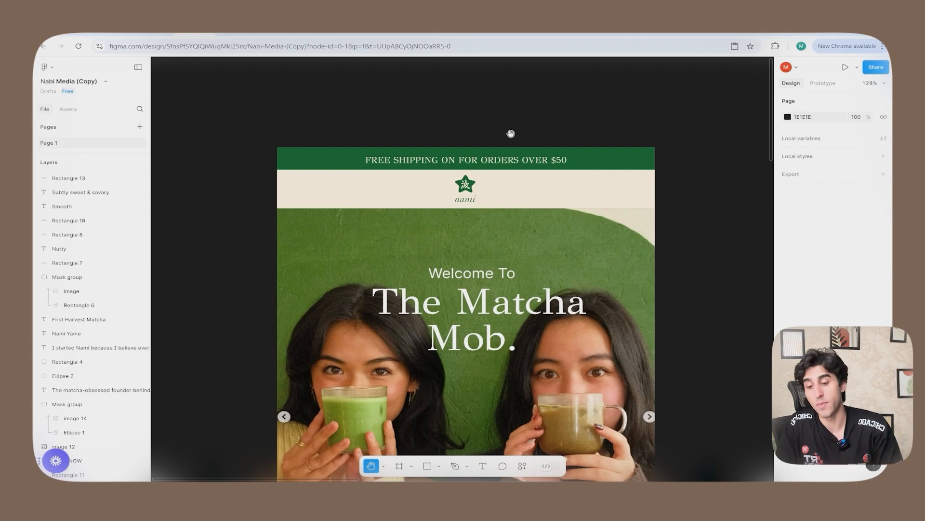
scroll(652, 361, down, 4)
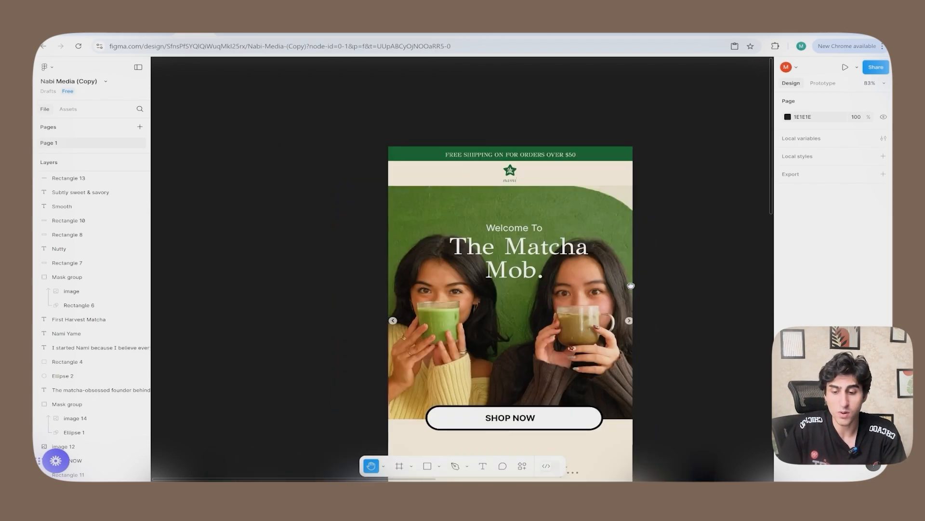
scroll(648, 320, up, 5)
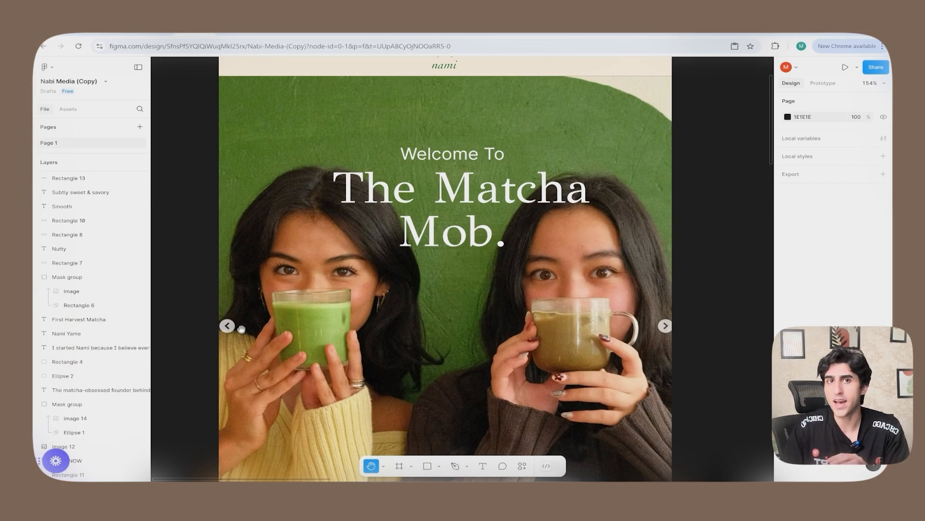
scroll(241, 329, down, 4)
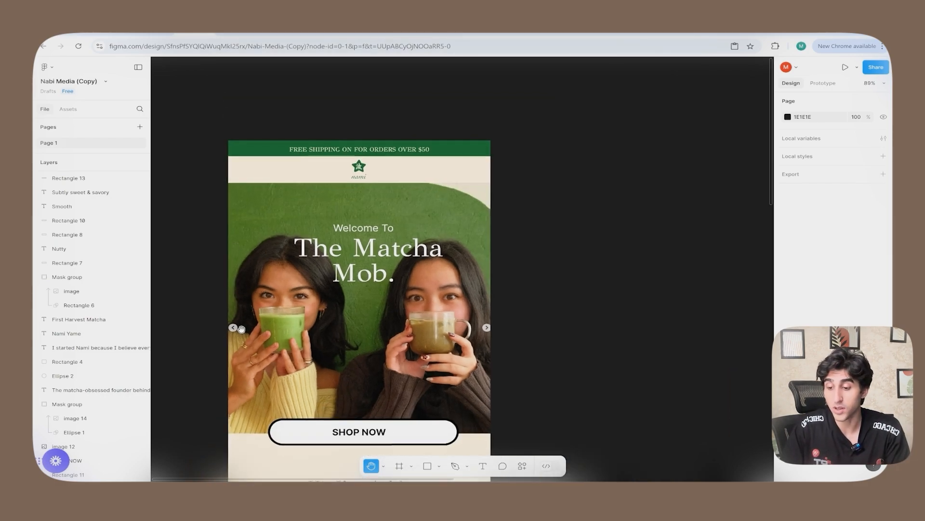
drag(241, 329, 288, 322)
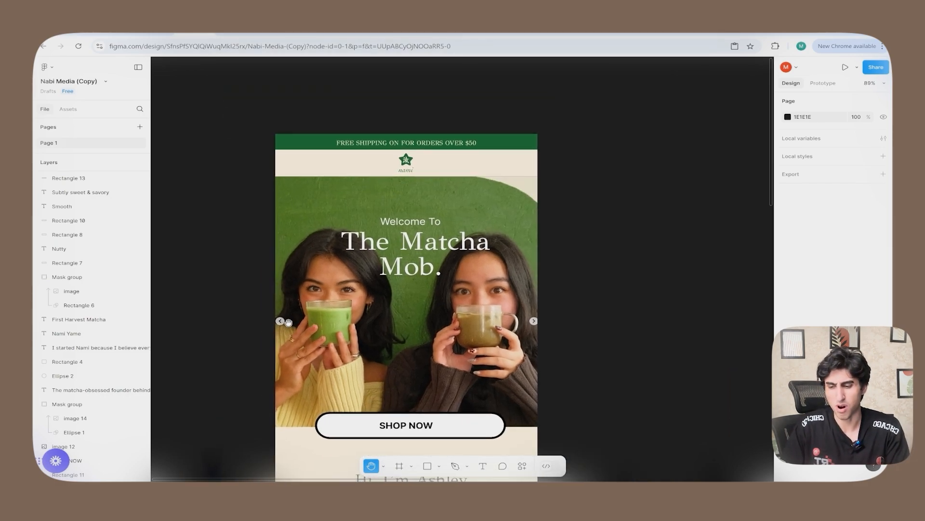
scroll(288, 322, down, 2)
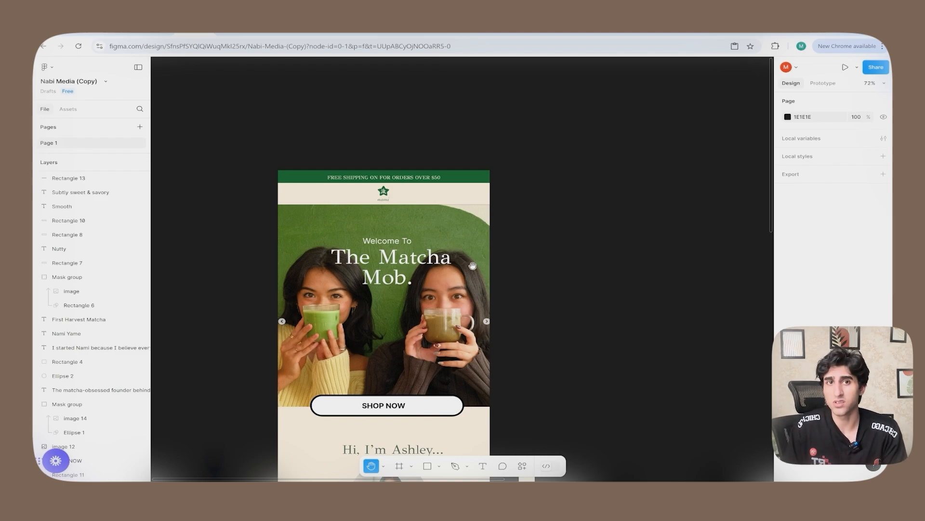
Step: Review the founder introduction and body copy card down to the First Harvest Matcha heading
drag(496, 264, 535, 203)
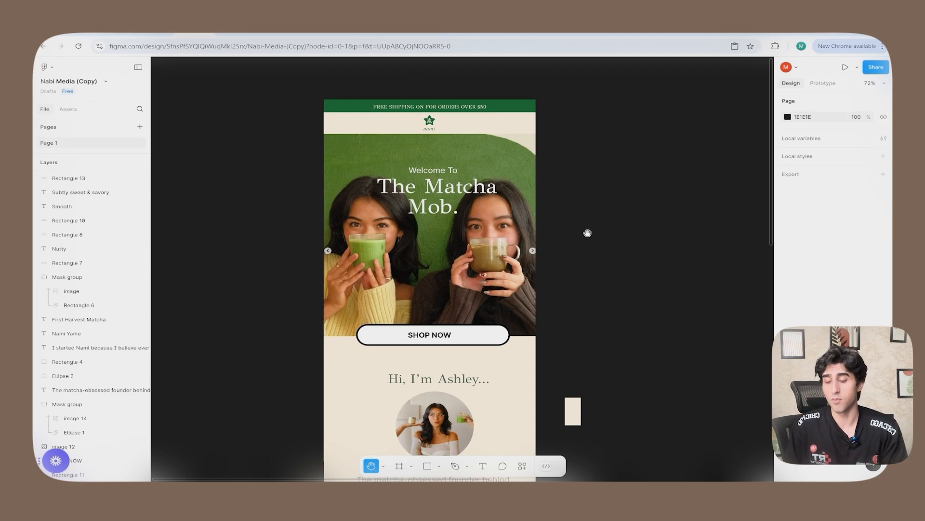
drag(591, 225, 595, 186)
drag(594, 184, 623, 76)
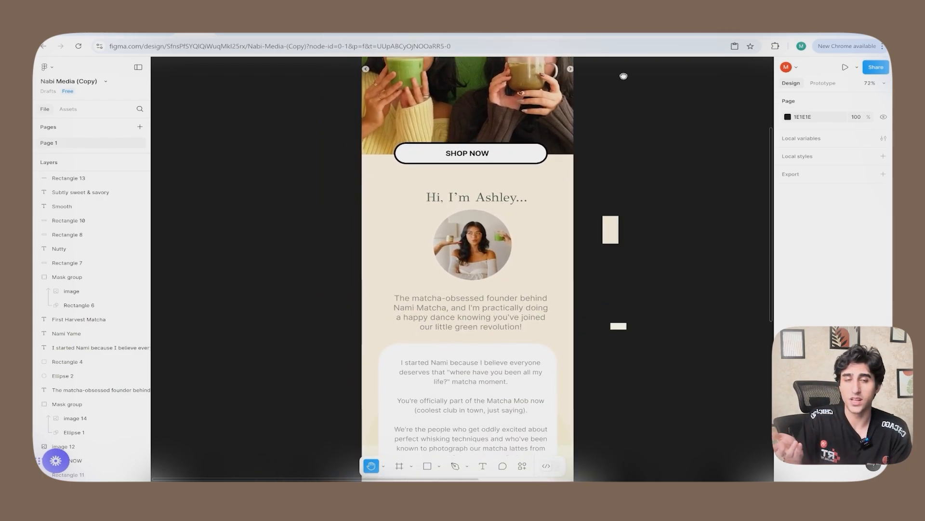
scroll(665, 291, down, 5)
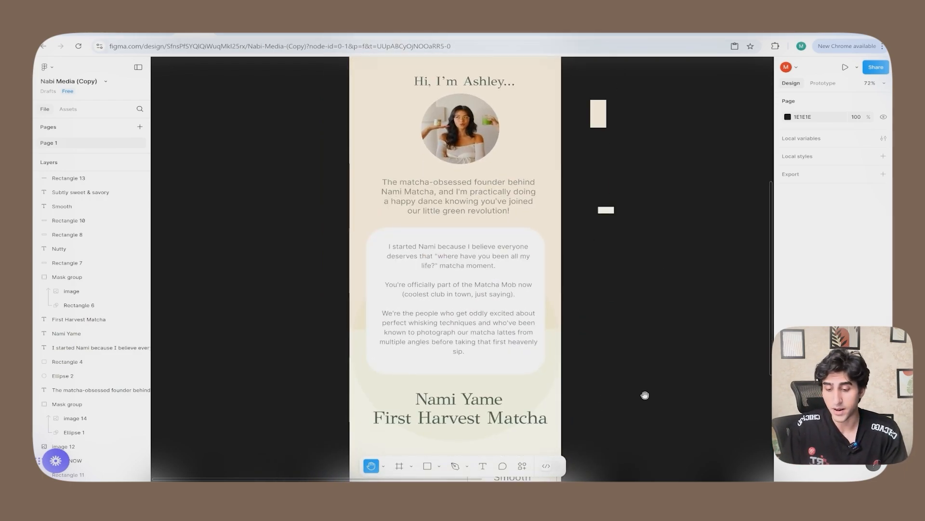